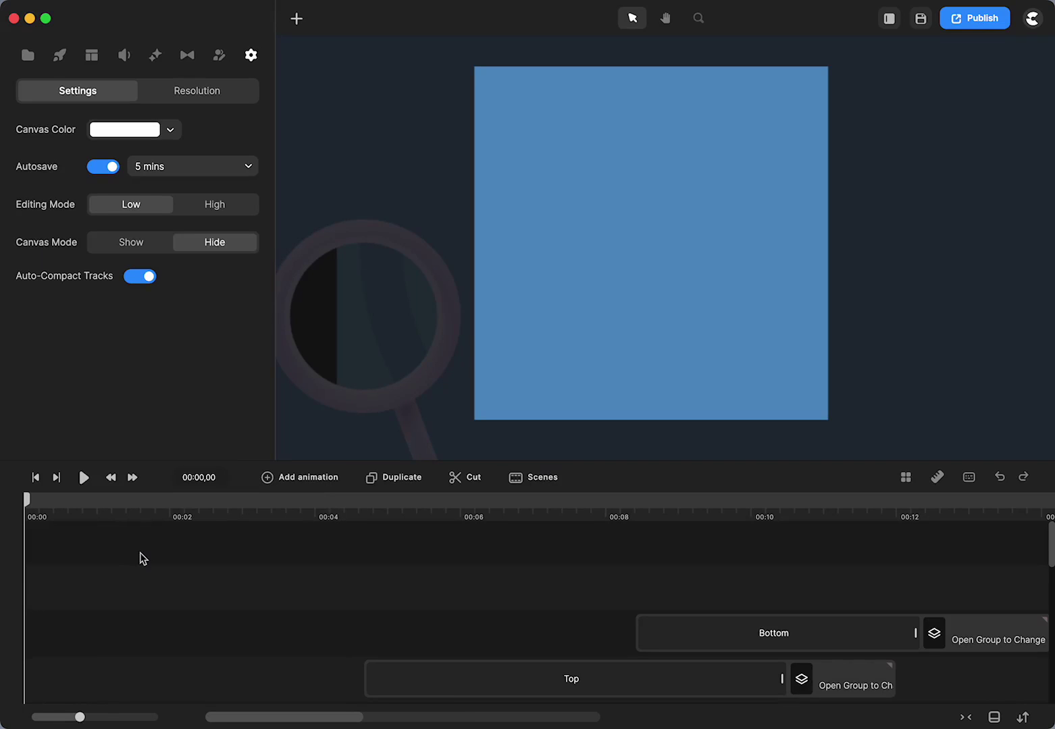
Step: Play and scrub through the National Bobblehead Day preview, then park the playhead at 00:14,19
left_click(83, 477)
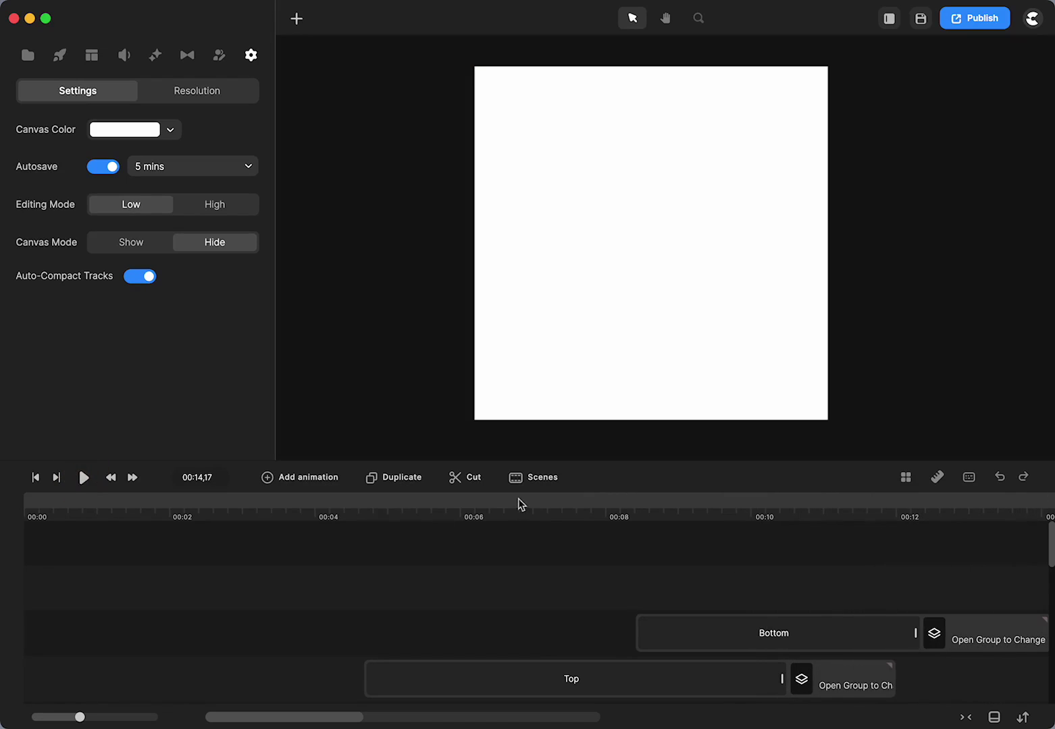
left_click(515, 511)
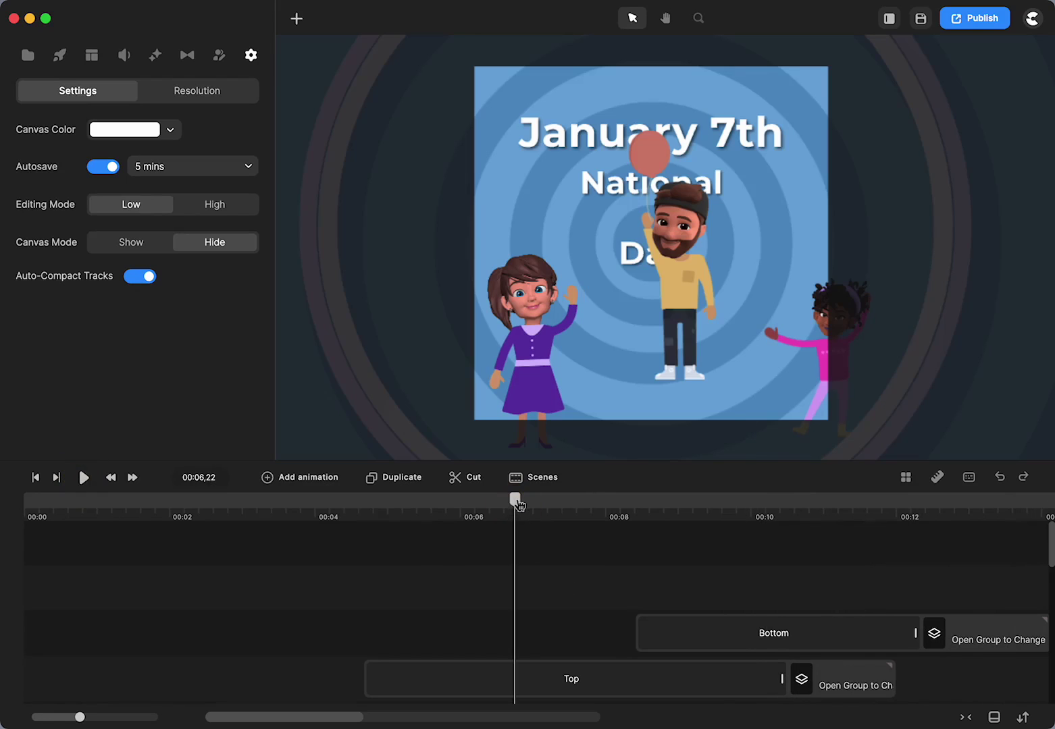
left_click_drag(518, 505, 468, 552)
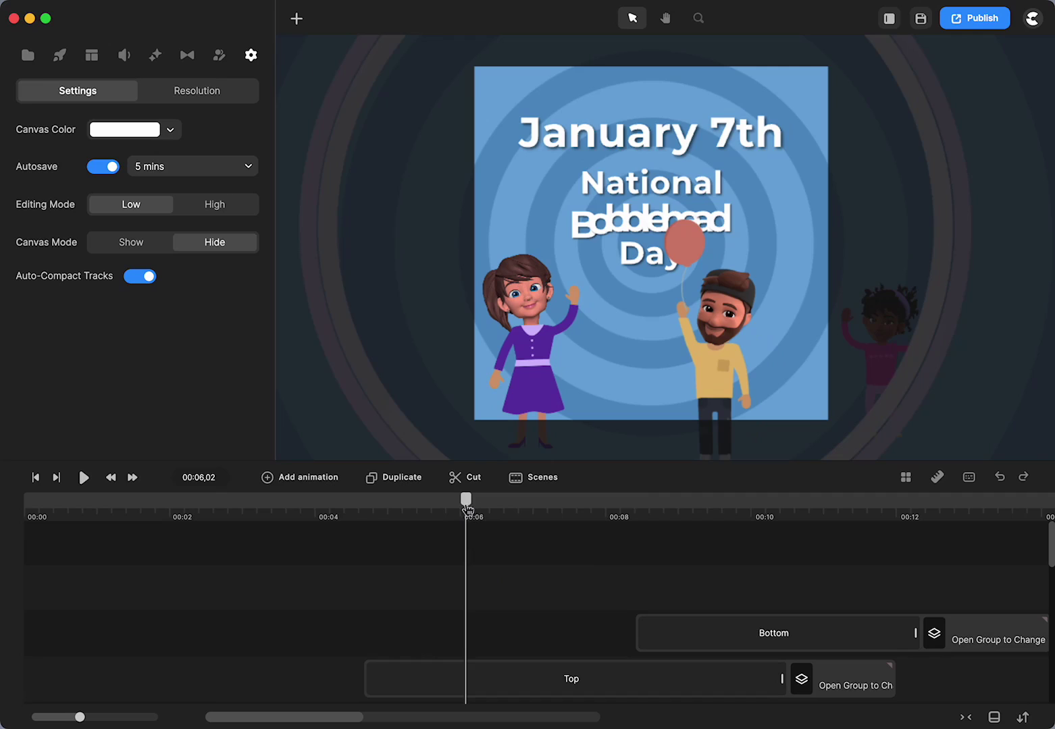
left_click_drag(466, 500, 853, 558)
scroll(567, 611, "right", 10)
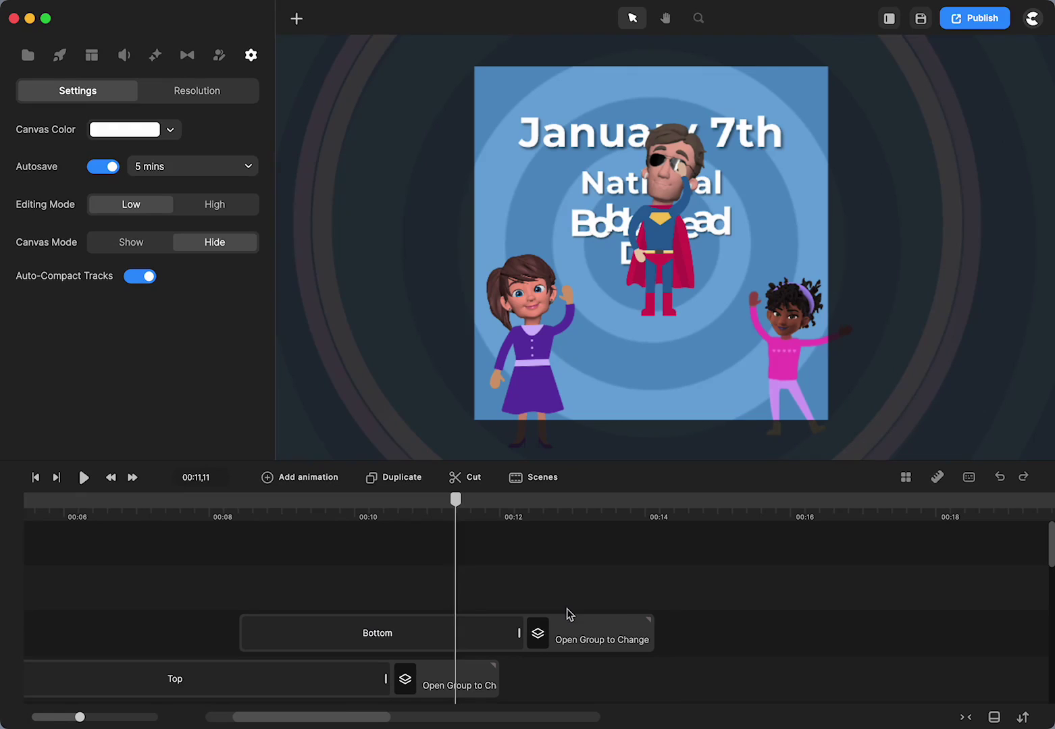
left_click(694, 508)
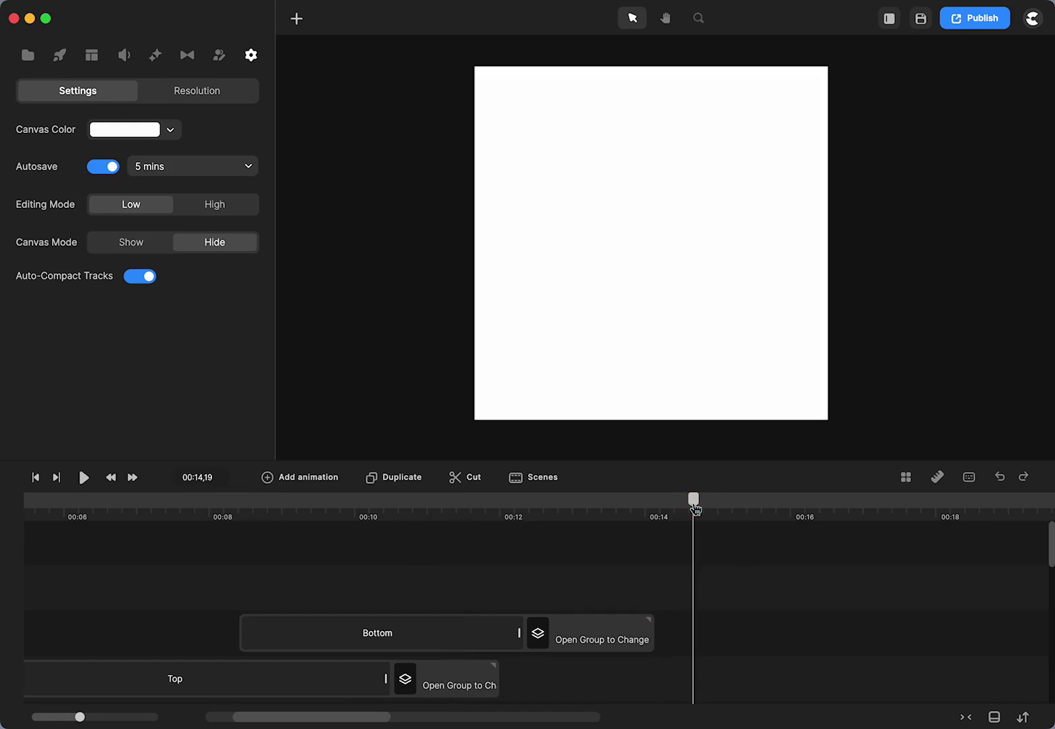
Step: Search the scene library for bobble and open the Bobble Heads scene pack
left_click(92, 56)
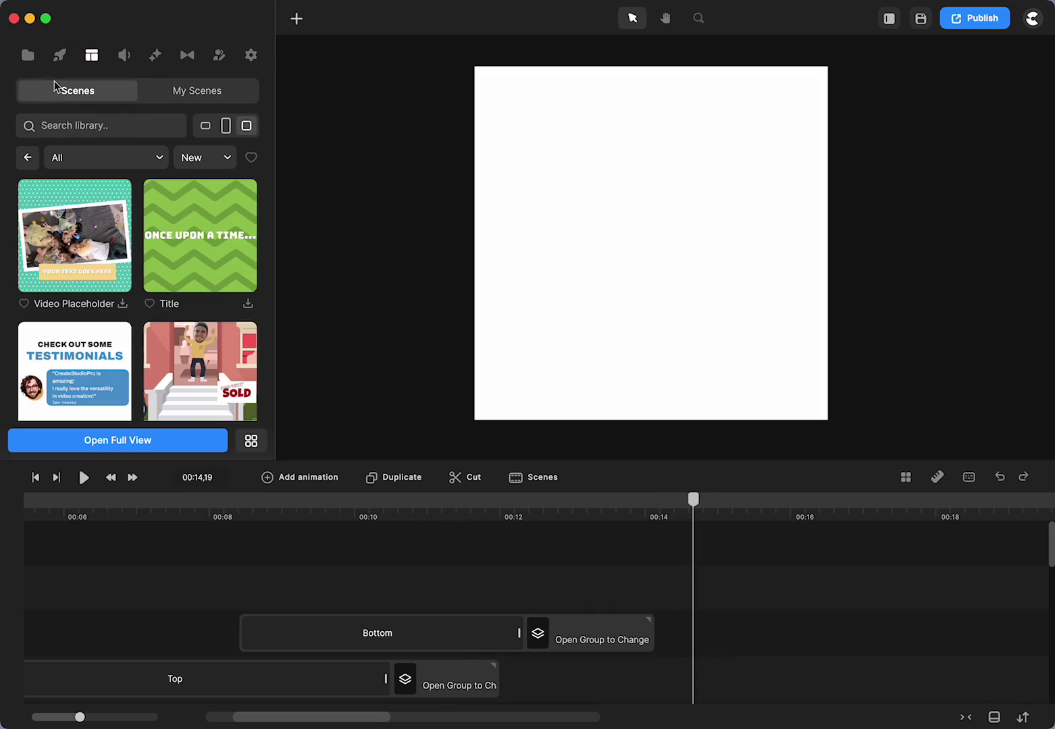
left_click(29, 158)
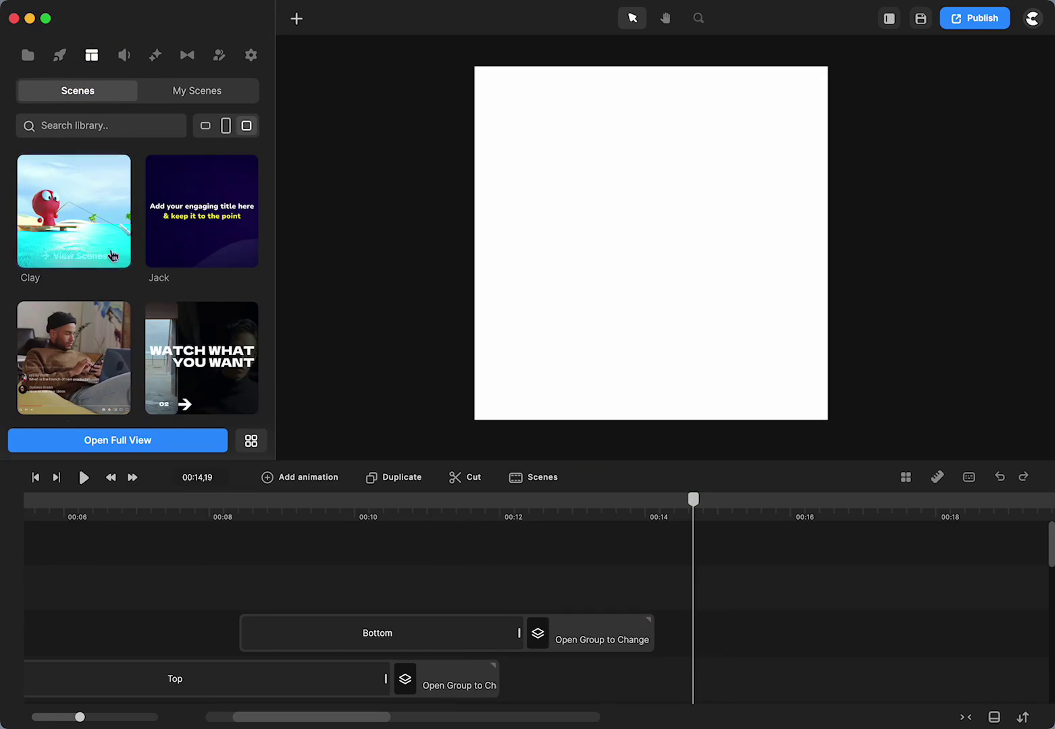
left_click(94, 125)
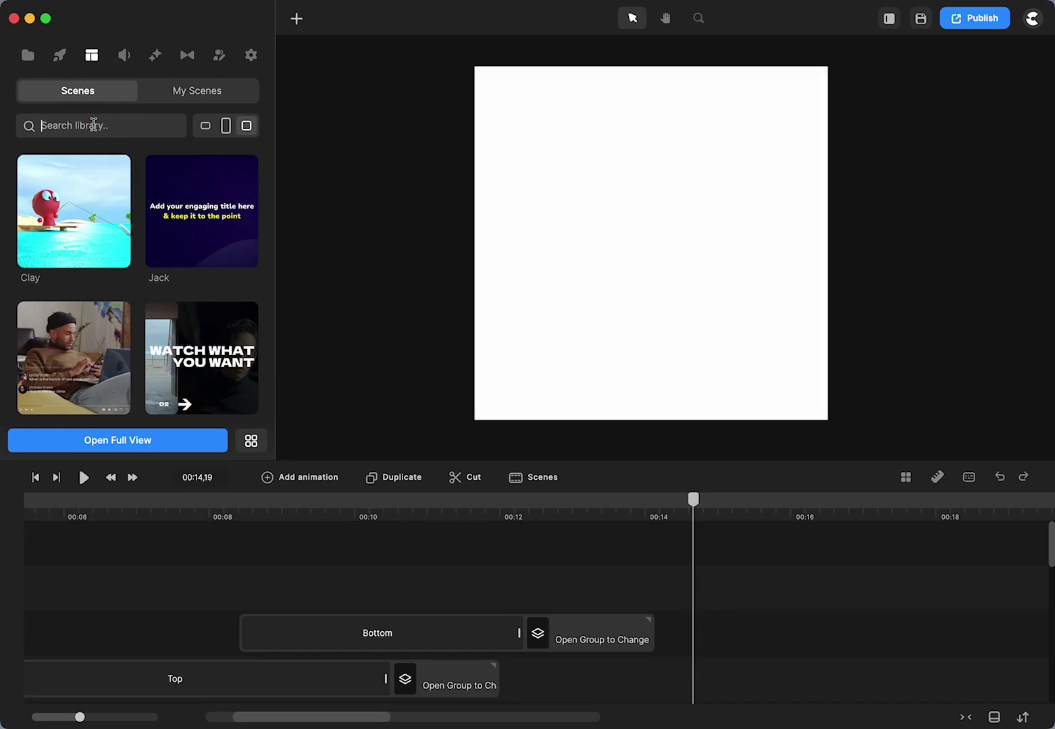
type("bobble")
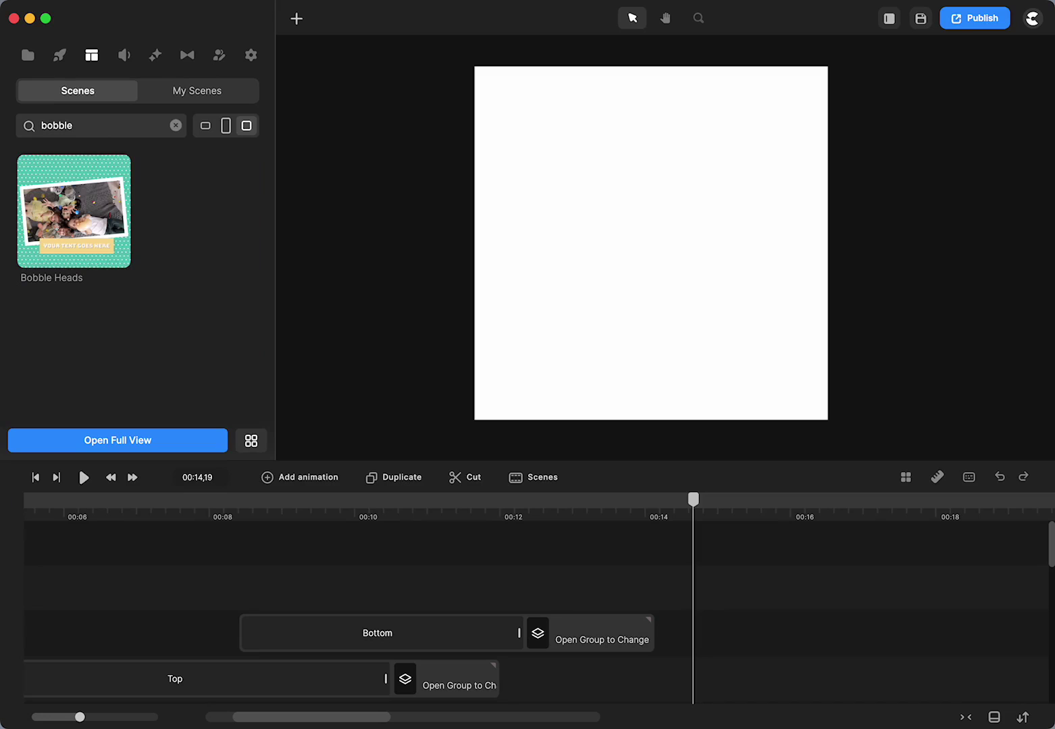
left_click(79, 250)
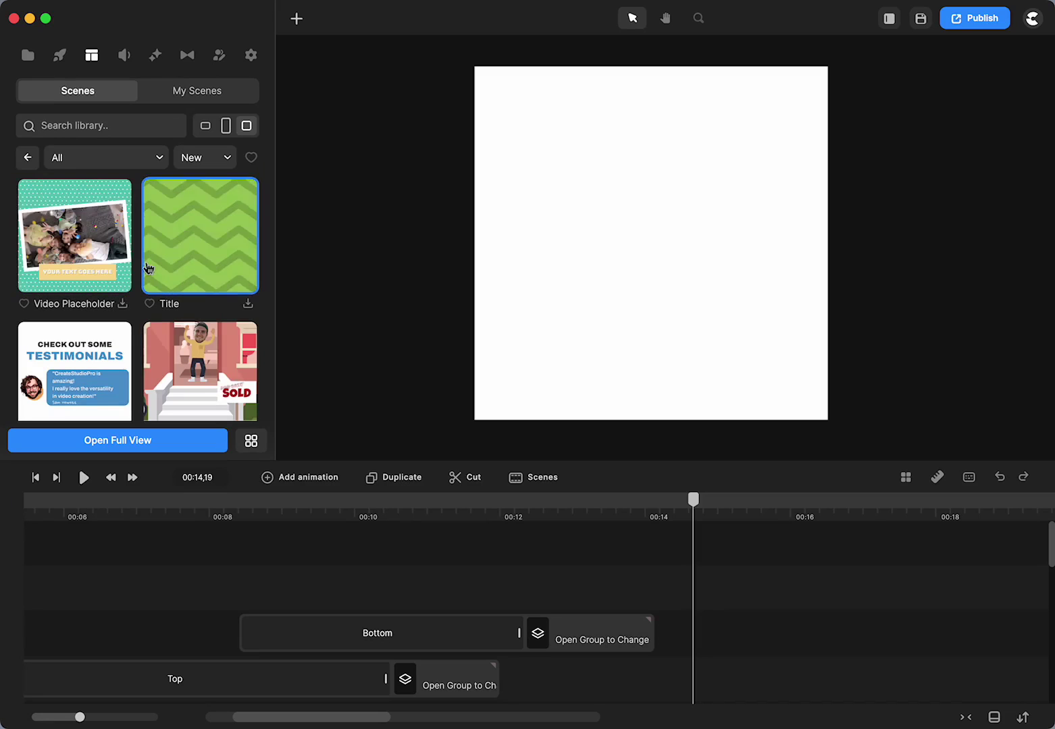
Step: Find the Join The Party scene in the pack and download it
scroll(148, 268, "down", 5)
scroll(147, 268, "down", 6)
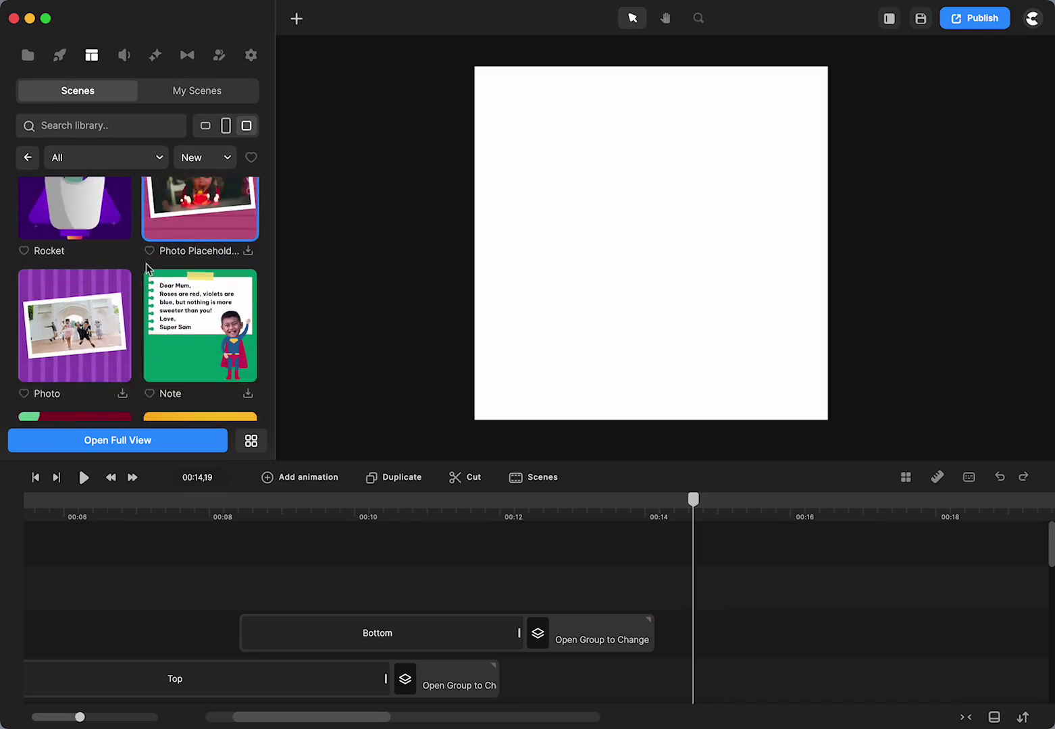
scroll(148, 268, "down", 3)
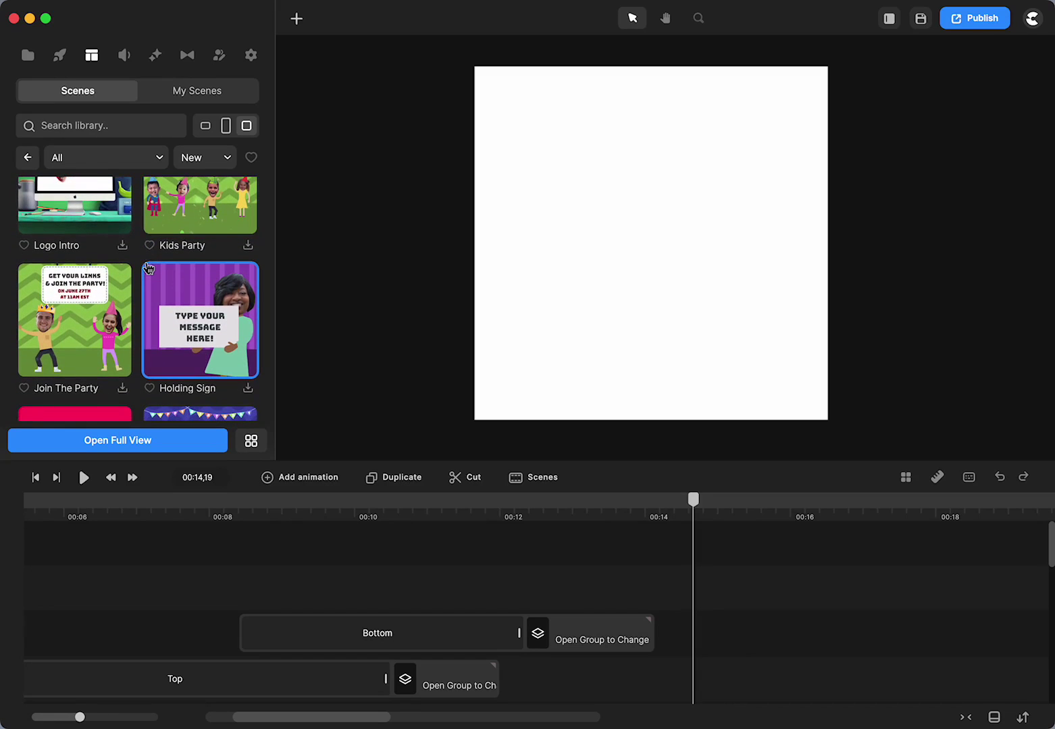
scroll(148, 268, "up", 3)
scroll(147, 268, "down", 3)
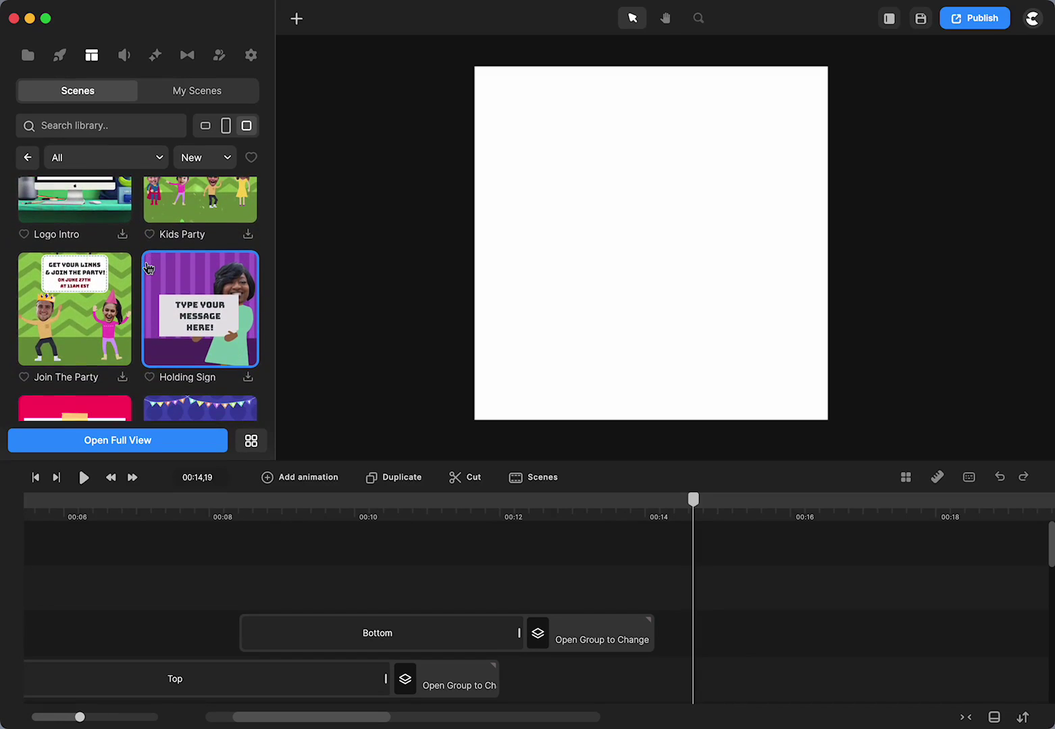
scroll(148, 268, "down", 3)
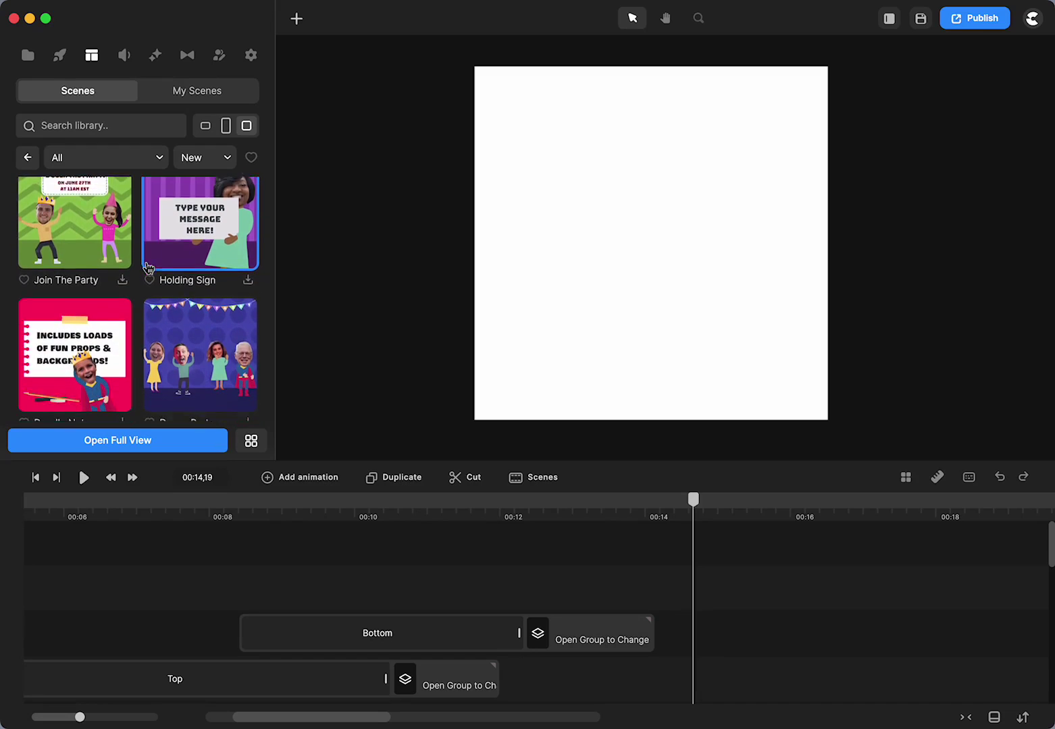
scroll(146, 266, "up", 2)
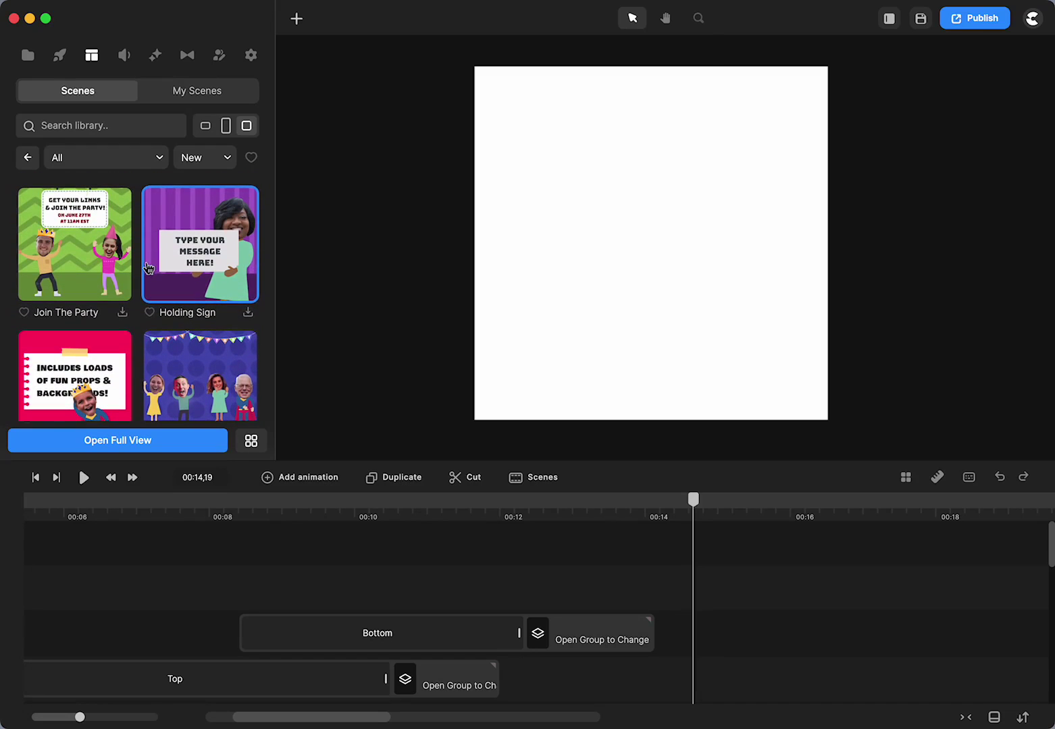
left_click(122, 312)
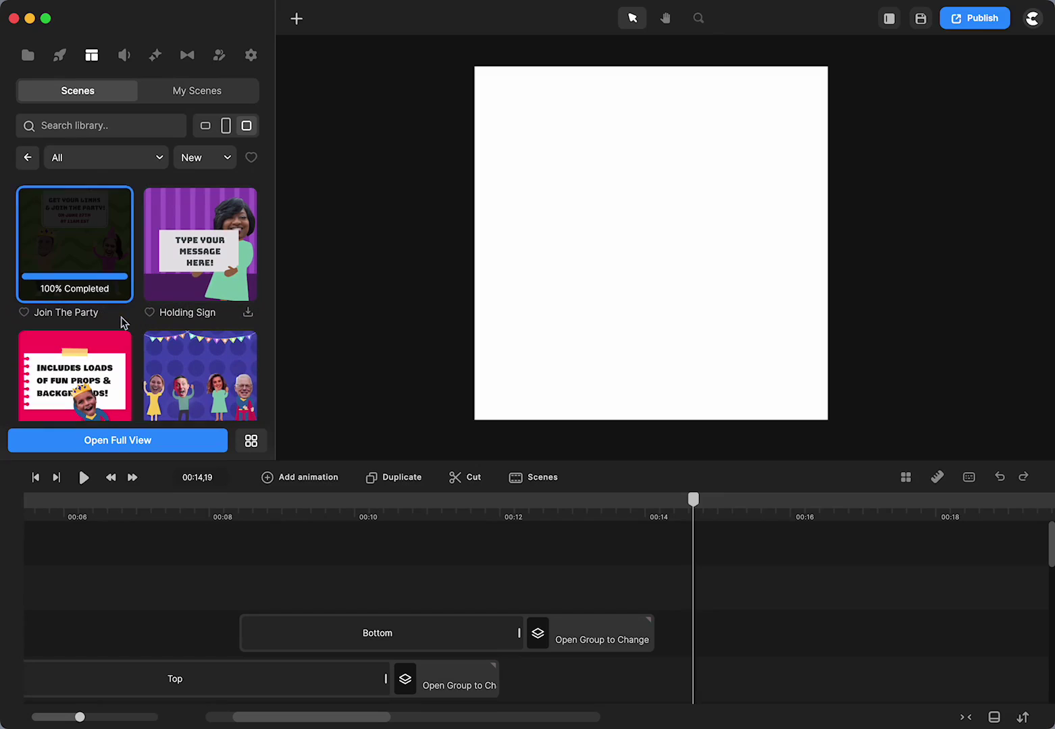
Step: Place the Join The Party scene on the timeline, preview it around 00:18, and shift it to start near 00:20
left_click_drag(94, 270, 731, 606)
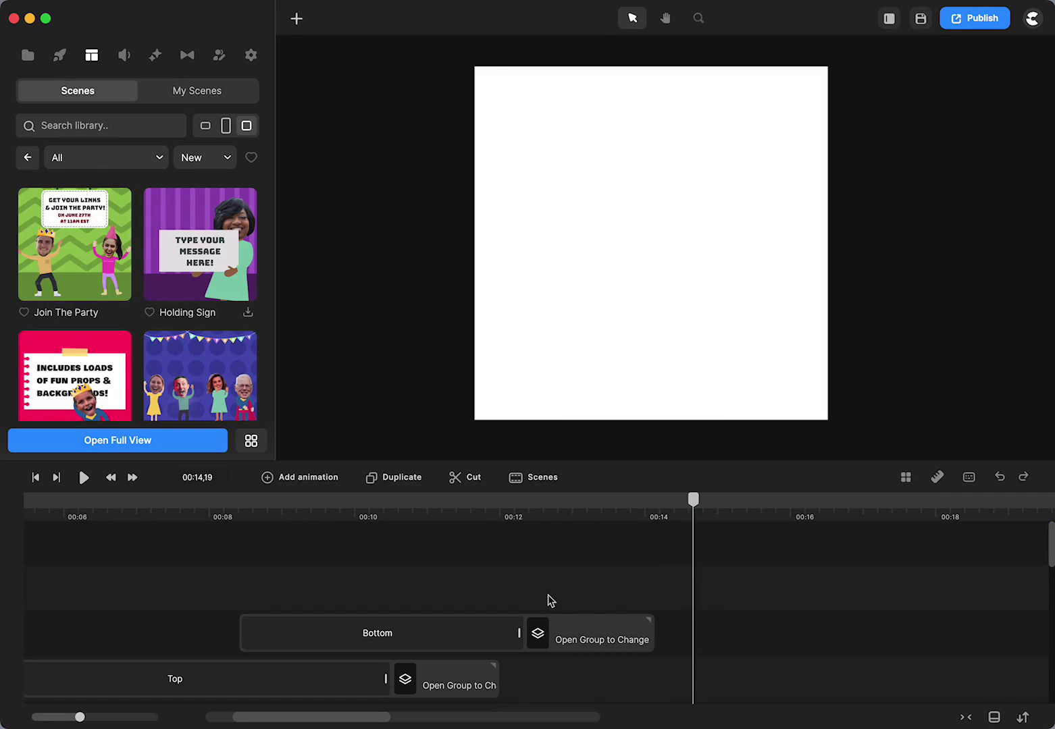
scroll(548, 600, "right", 5)
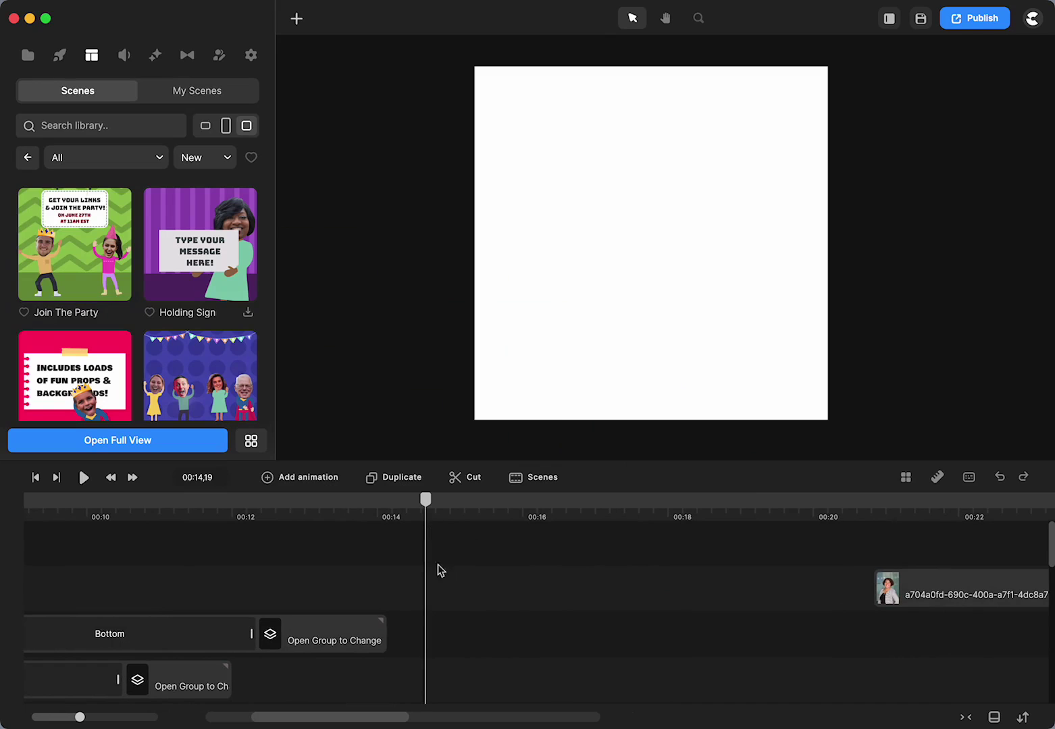
left_click_drag(70, 263, 630, 642)
left_click(717, 503)
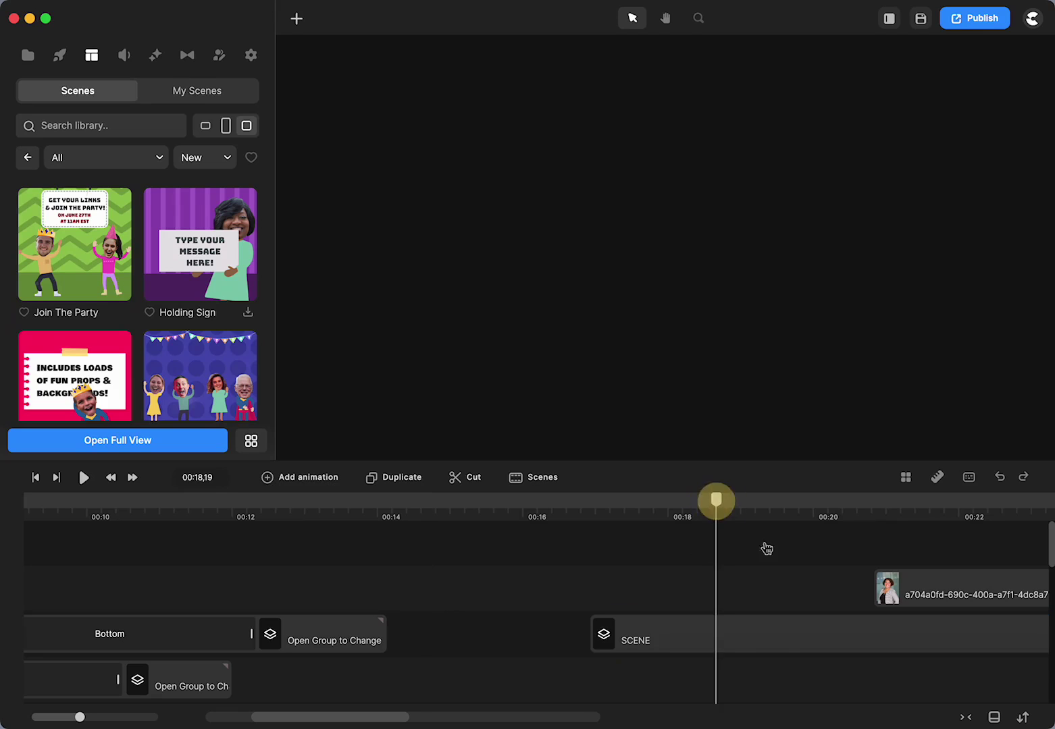
left_click(720, 504)
left_click_drag(721, 508, 702, 524)
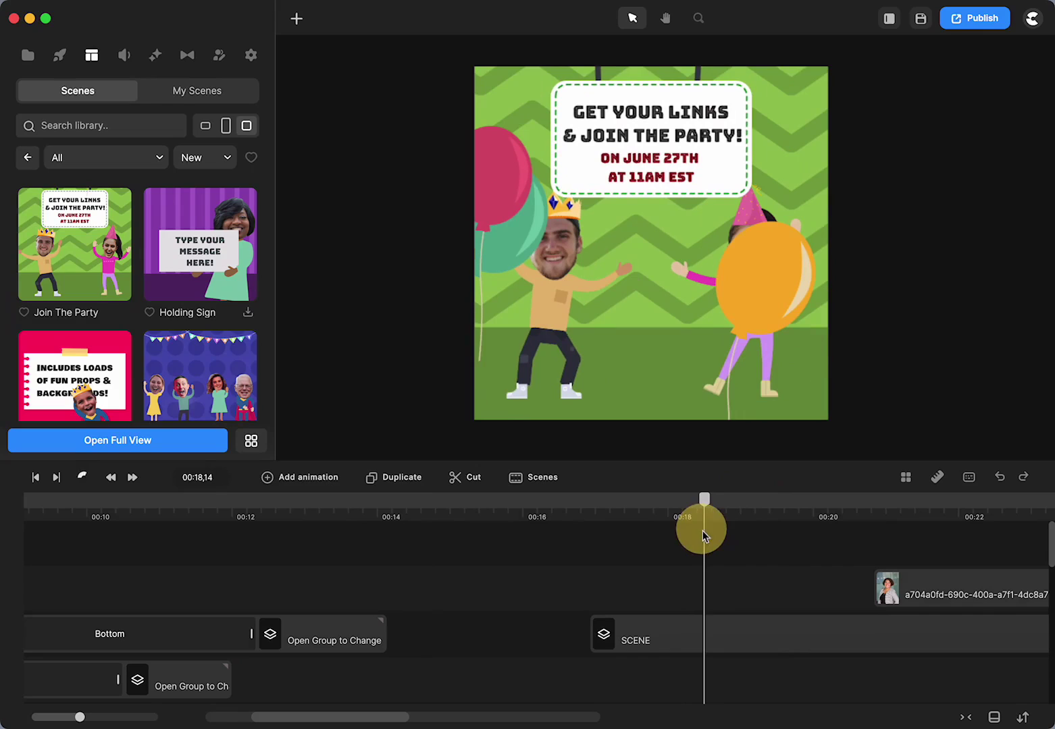
left_click_drag(661, 635, 609, 594)
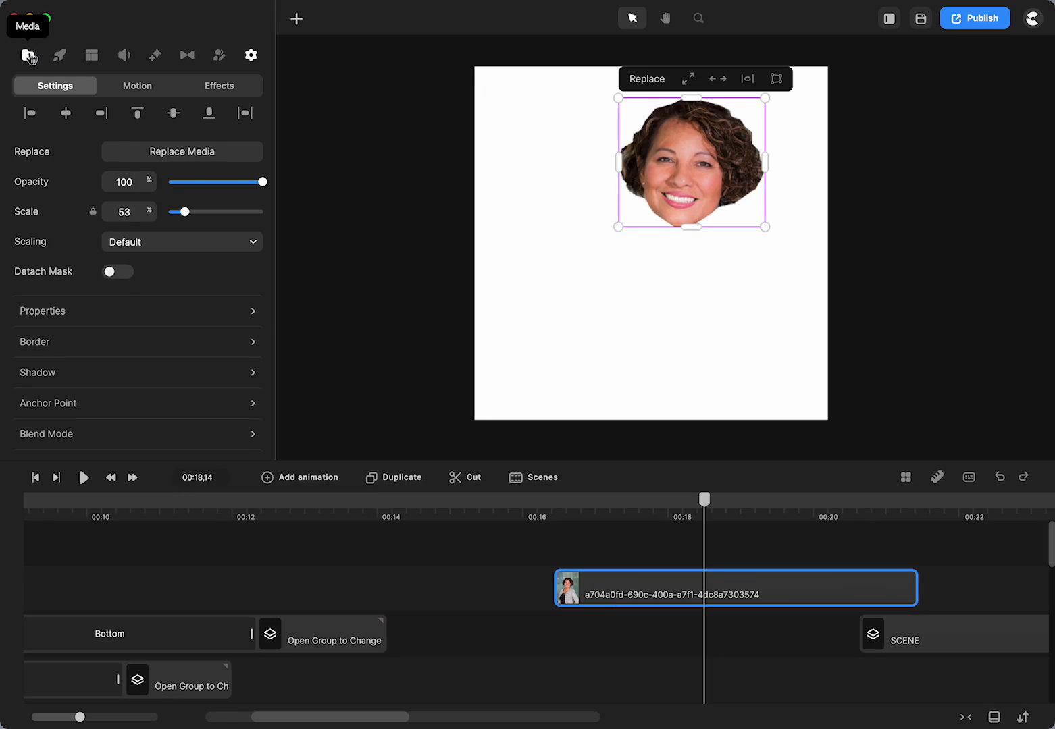
Step: Move the face image clip to start near 00:20 and import the bearded man's stock face photo
left_click(27, 56)
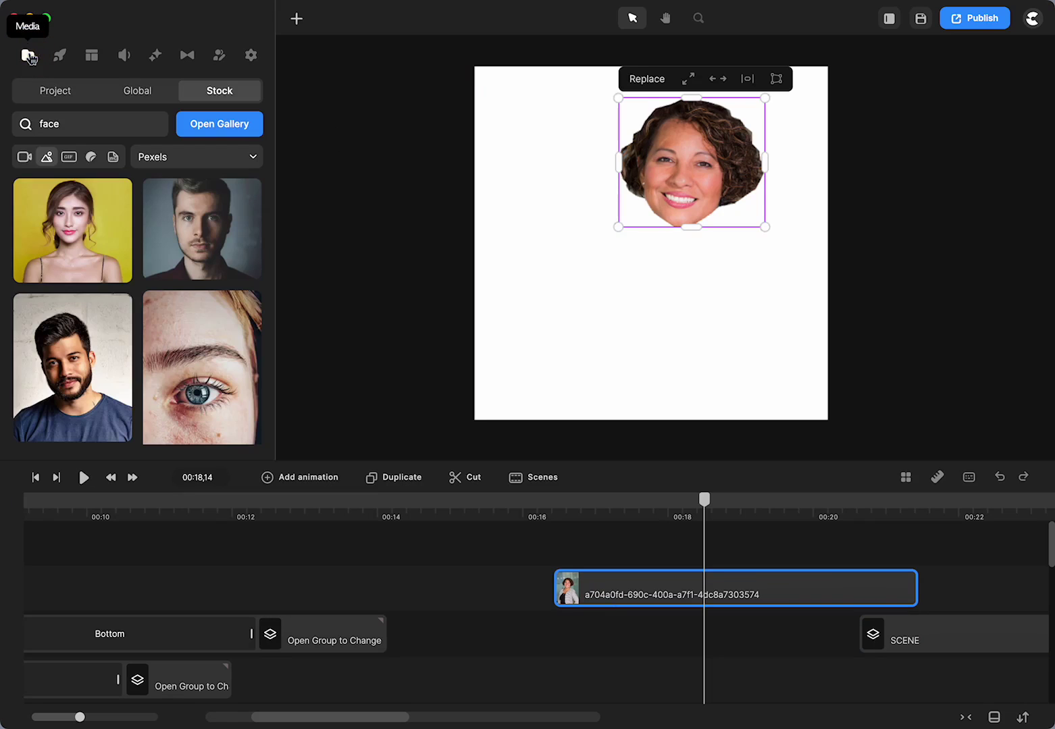
left_click(59, 100)
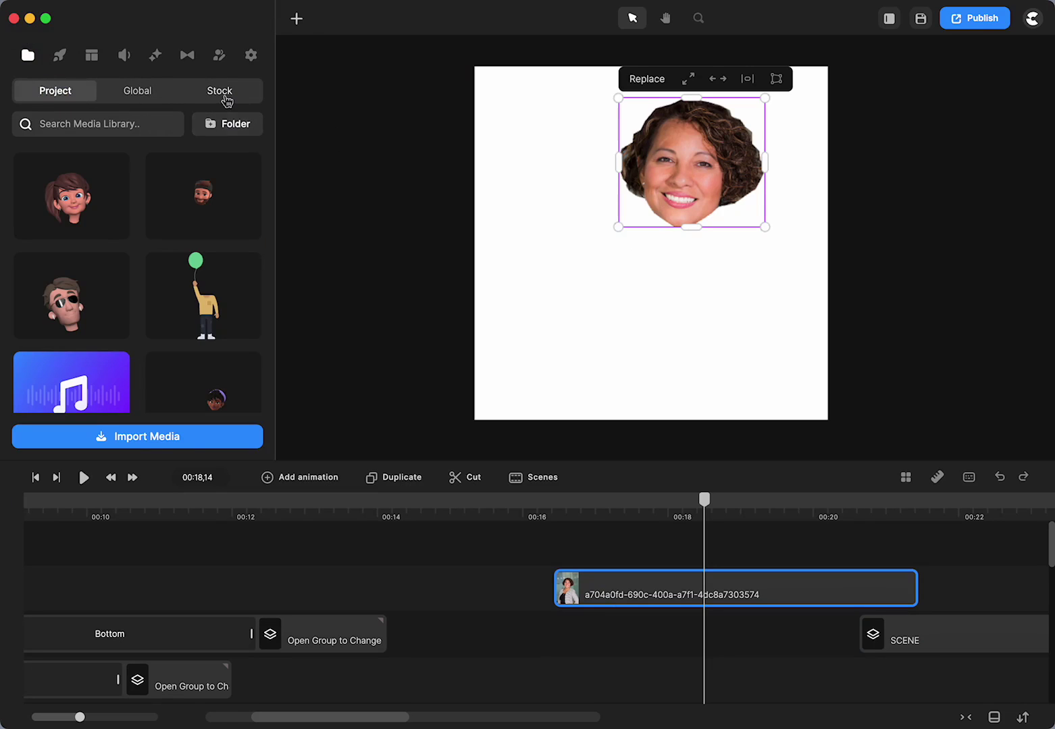
left_click(225, 94)
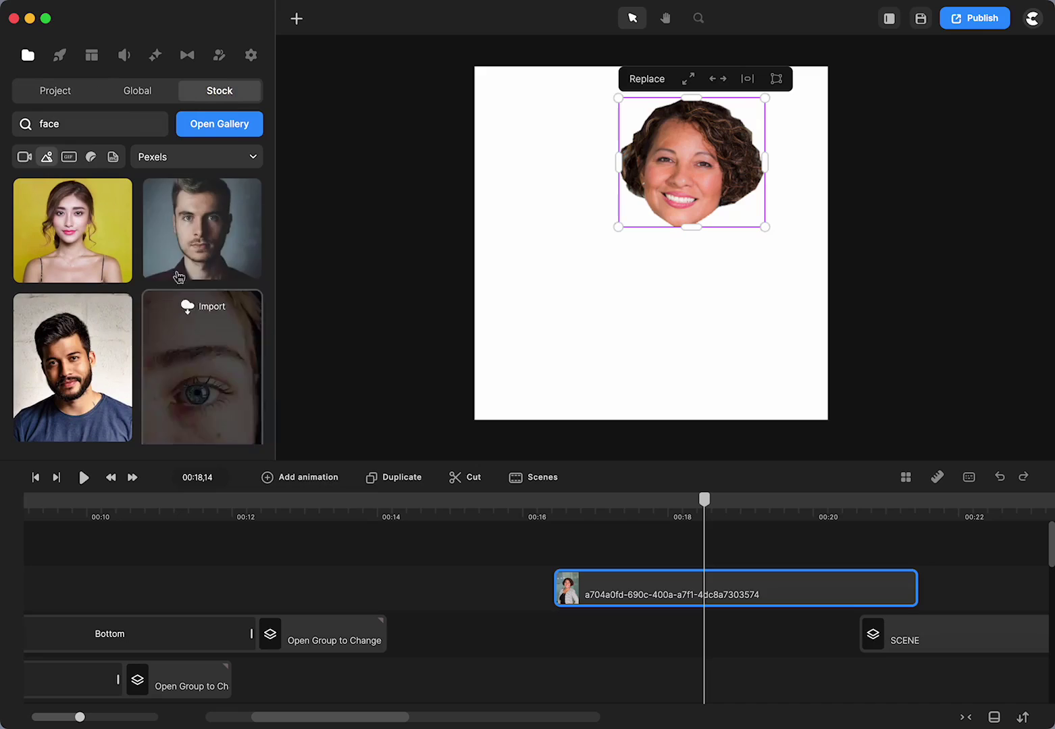
mouse_move(181, 374)
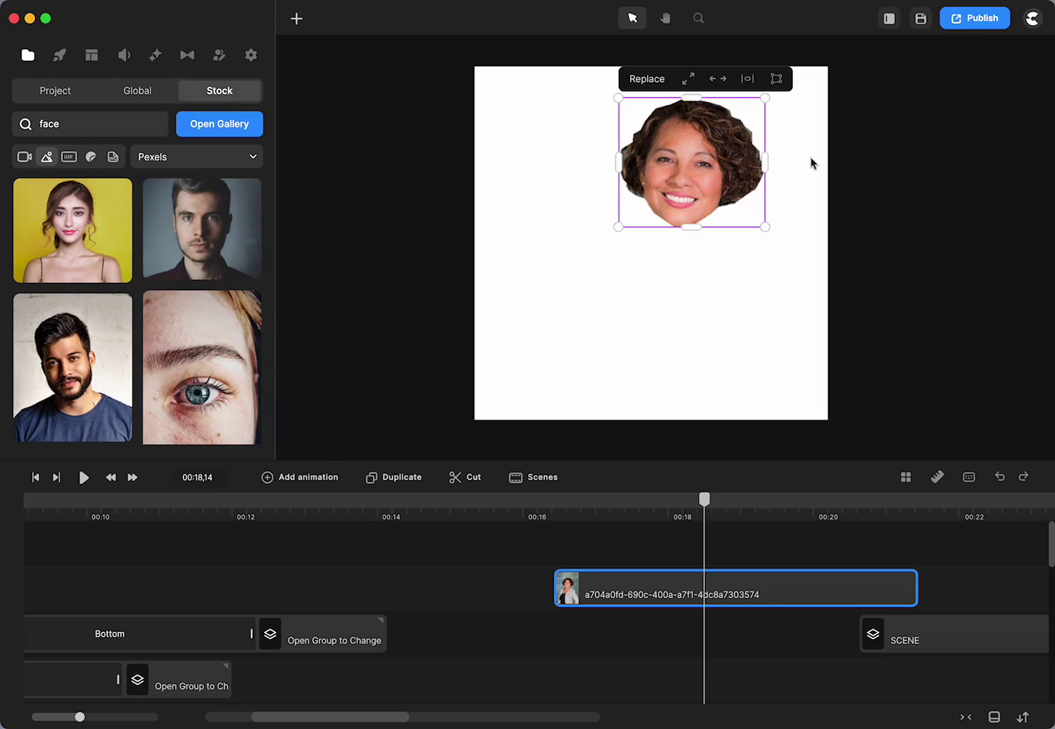
left_click_drag(633, 598, 930, 596)
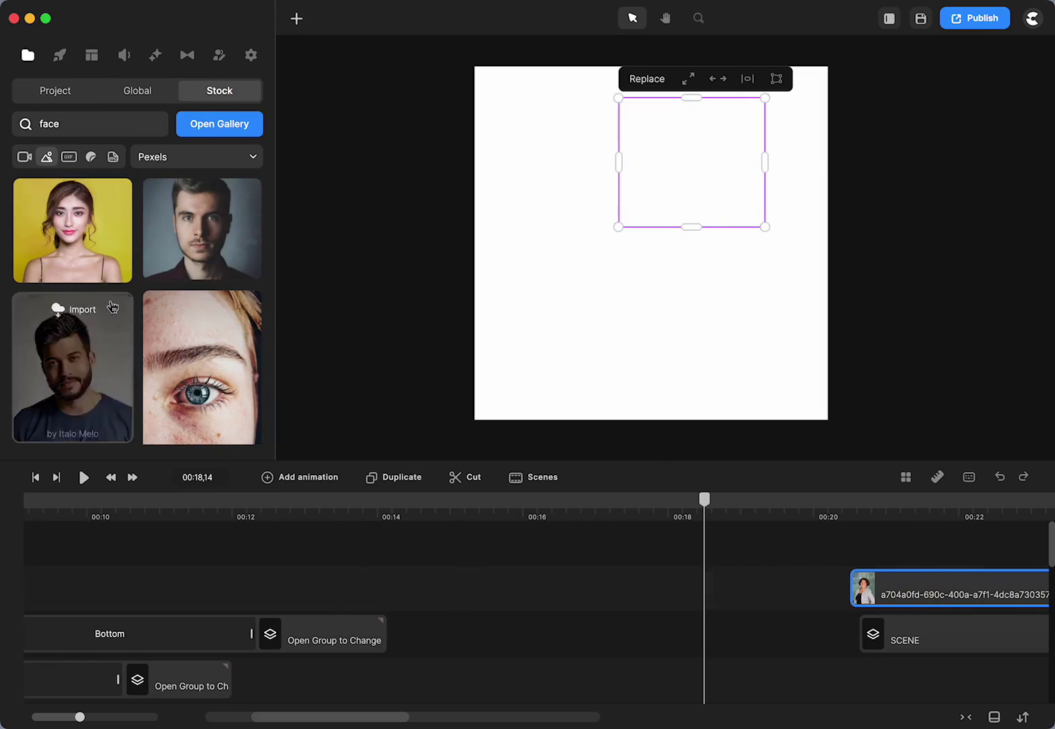
left_click(532, 511)
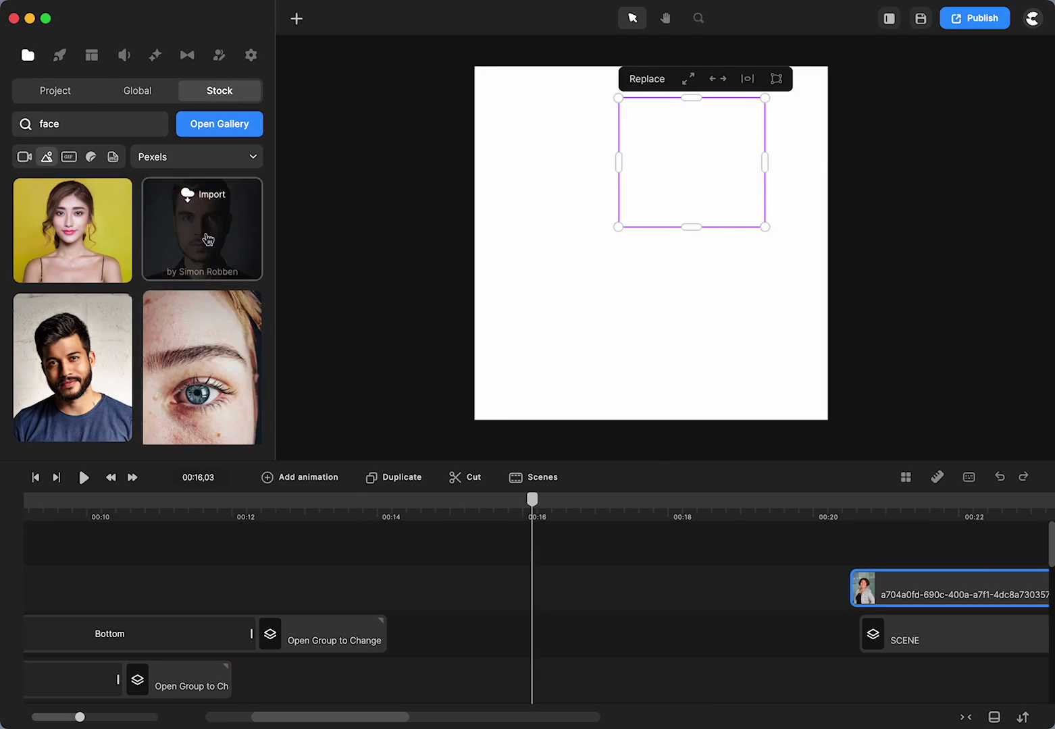
left_click_drag(276, 273, 505, 283)
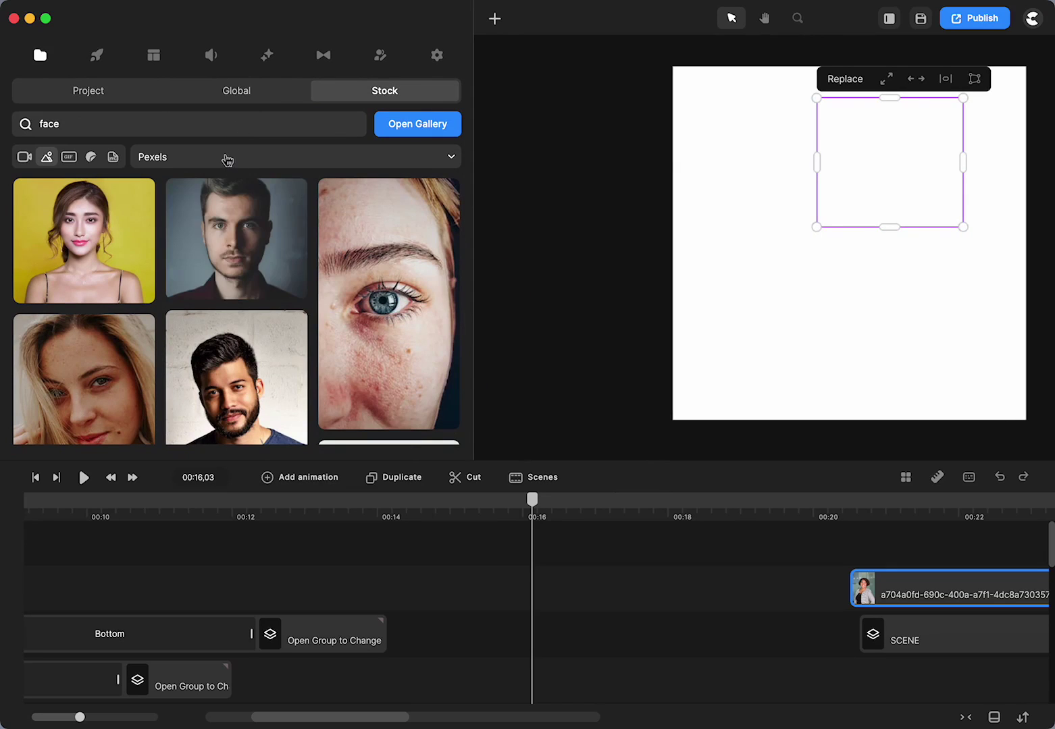
mouse_move(266, 385)
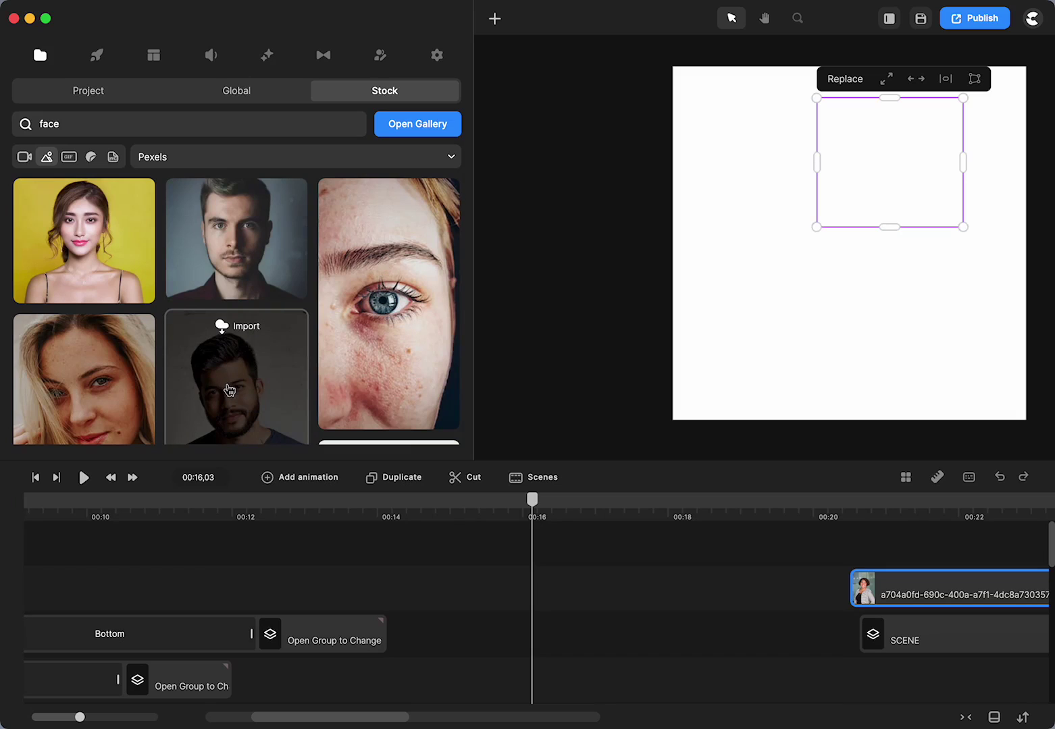
left_click(220, 327)
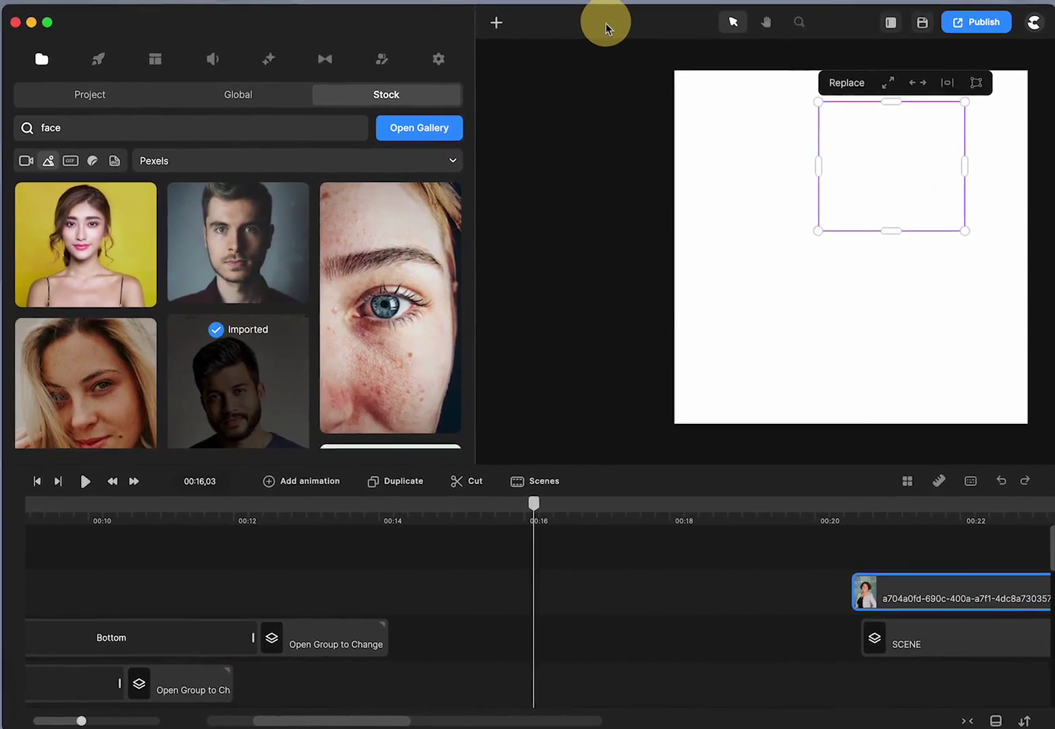
Step: Save the project and narrow the side panel to enlarge the canvas
key("super+s")
left_click(622, 221)
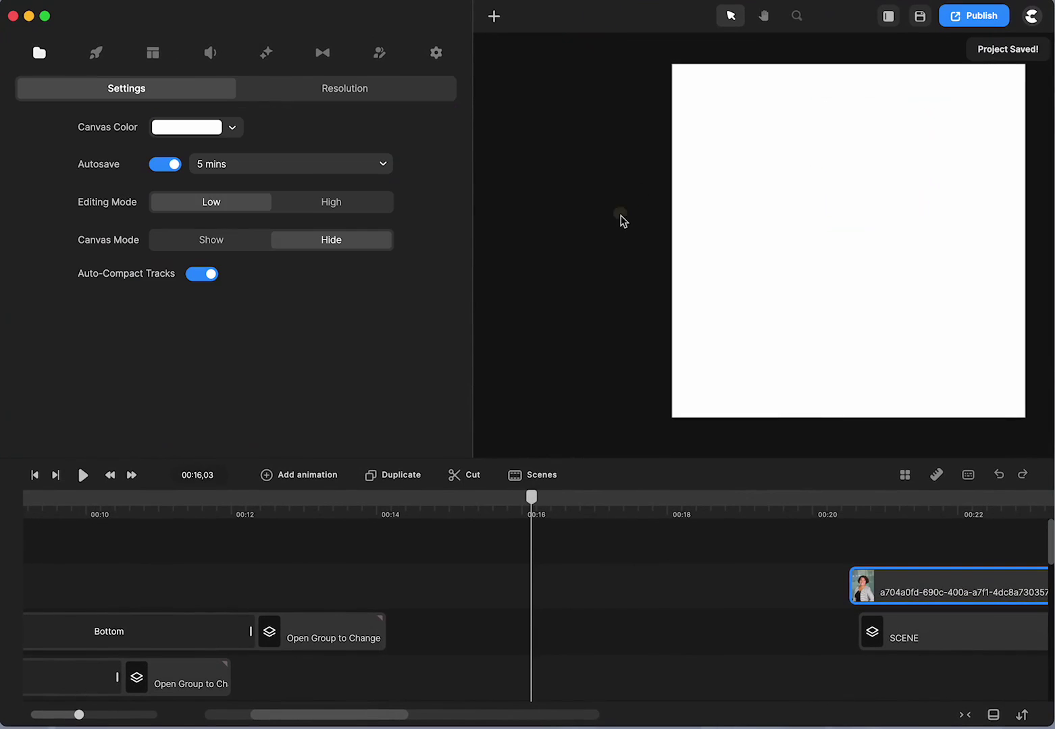
left_click_drag(470, 201, 245, 205)
left_click(24, 54)
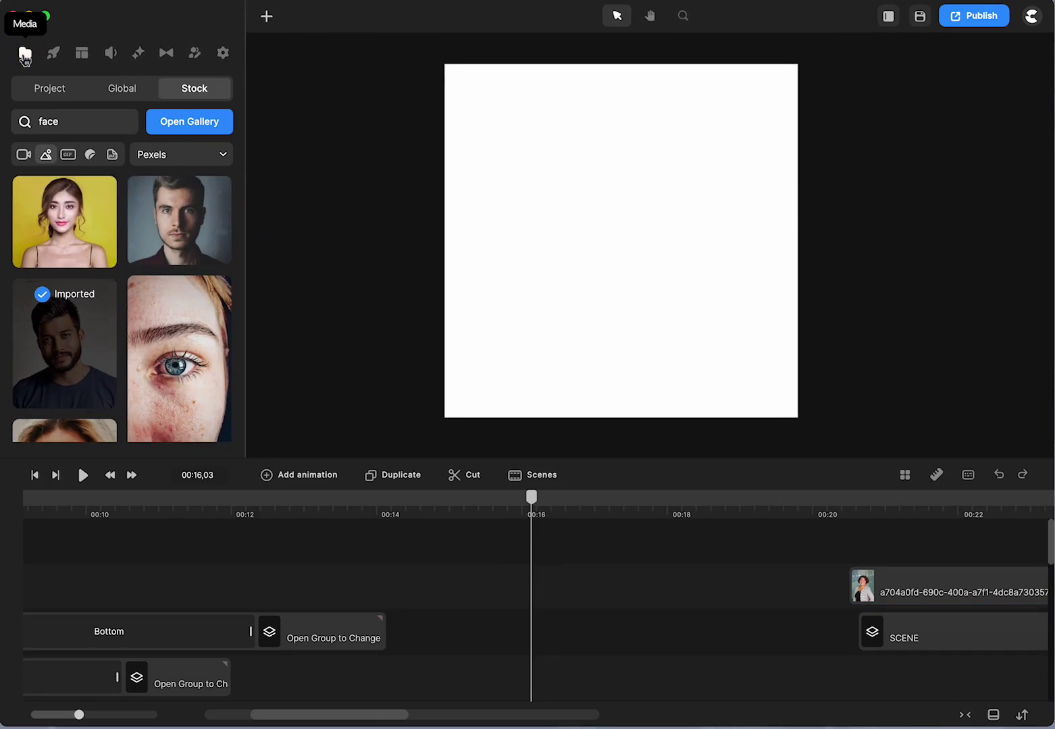
Step: Add the bearded man's photo to the canvas, centre it lower, and start its clip before the current time
left_click(49, 93)
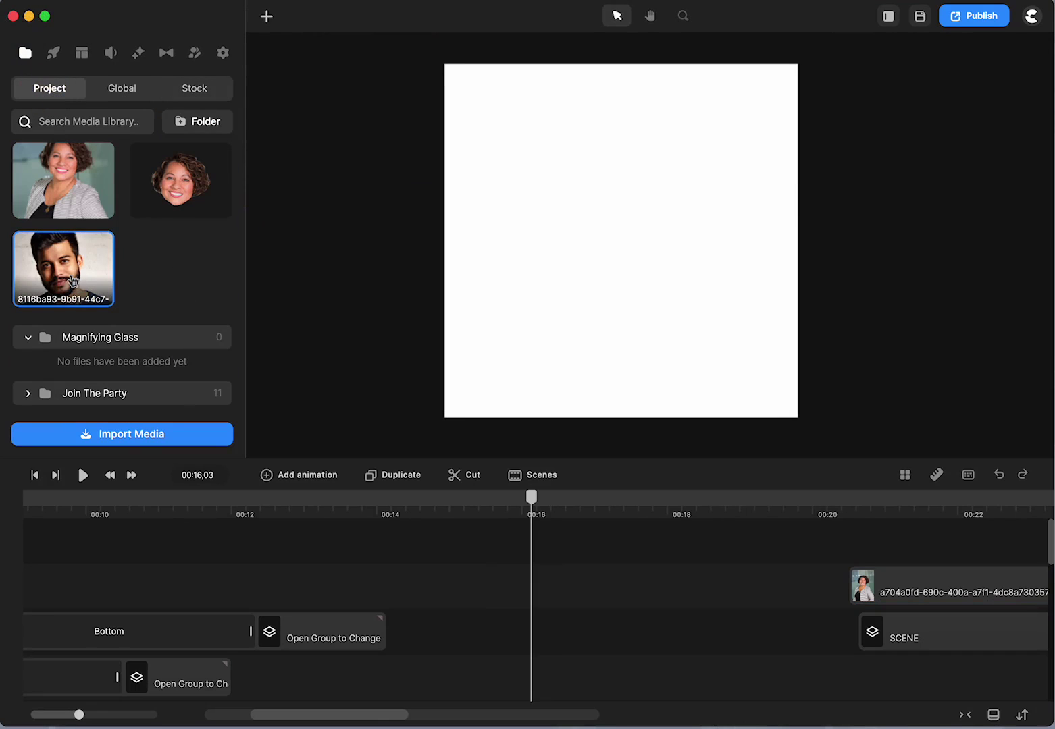
left_click_drag(73, 281, 621, 274)
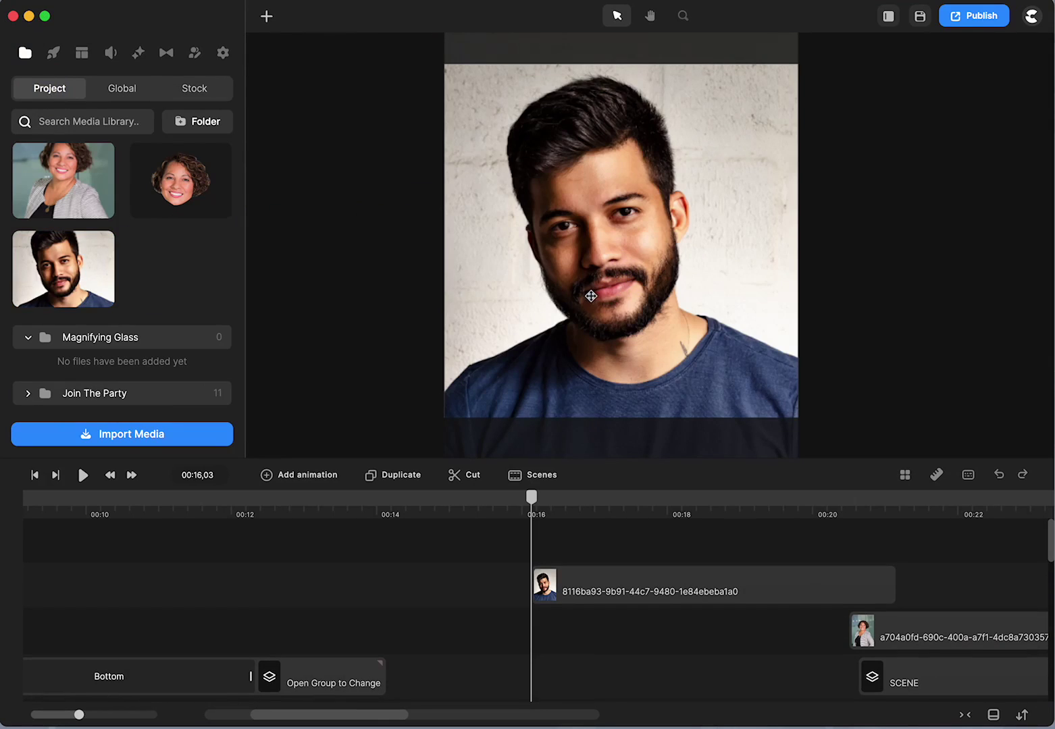
left_click_drag(572, 307, 571, 335)
left_click_drag(597, 601, 521, 602)
scroll(632, 302, "up", 5)
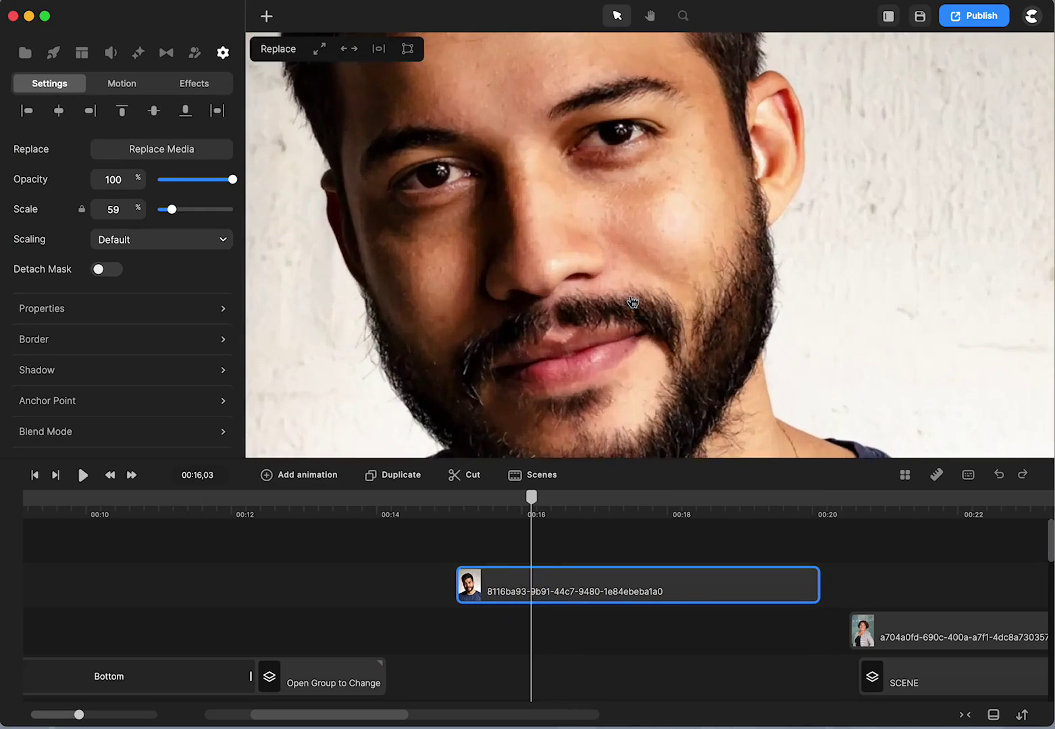
scroll(632, 302, "down", 3)
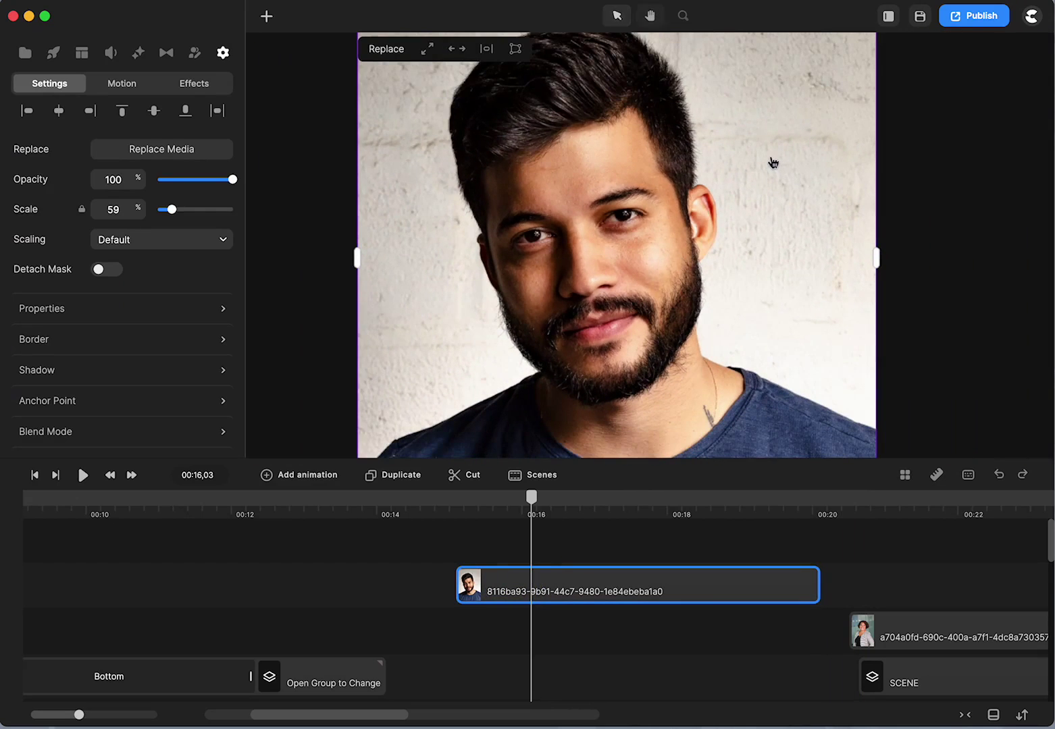
left_click_drag(773, 160, 782, 216)
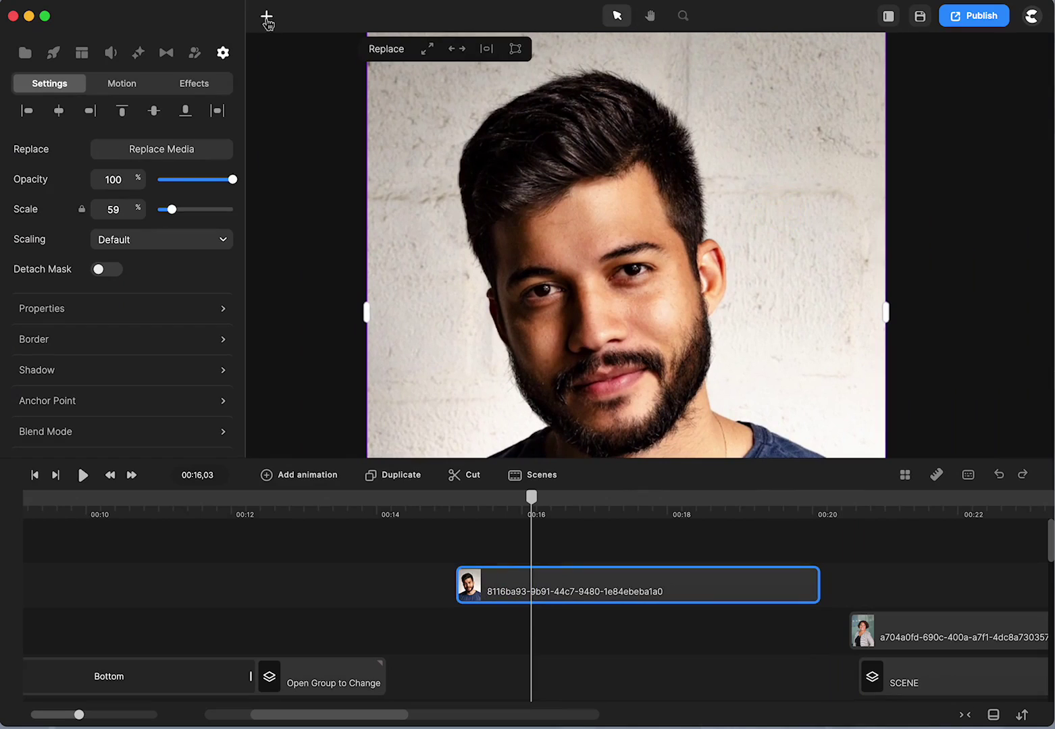
left_click(266, 18)
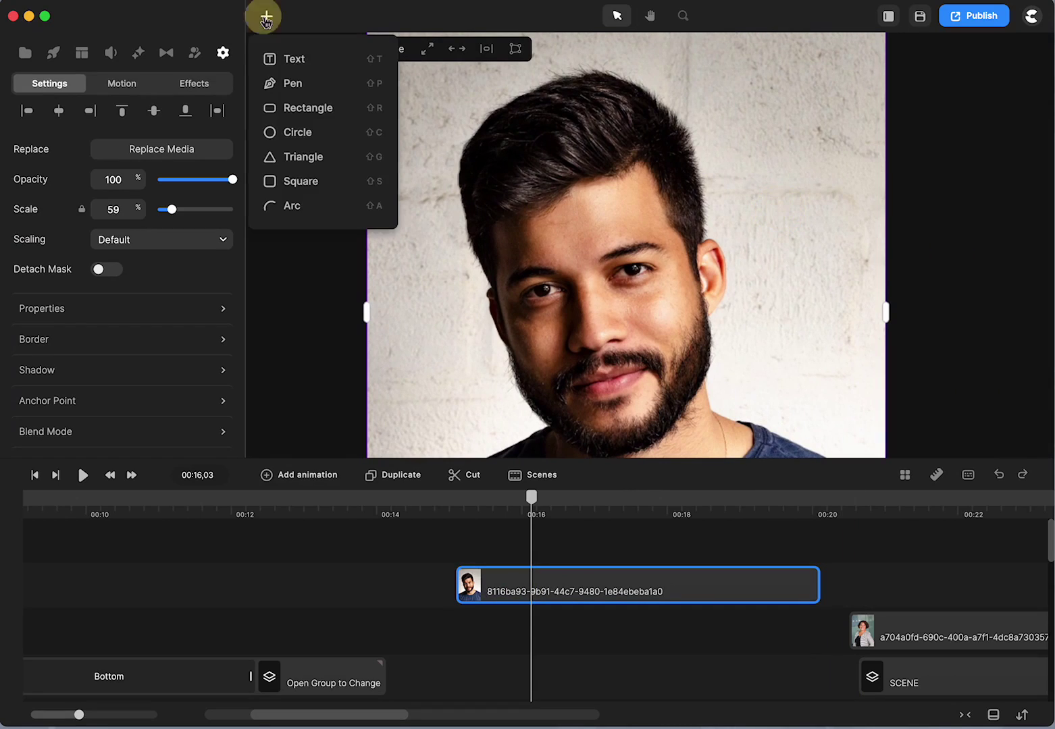
Step: With the Pen shape, trace up the left jawline and cheek to the left side of the hair
left_click(291, 84)
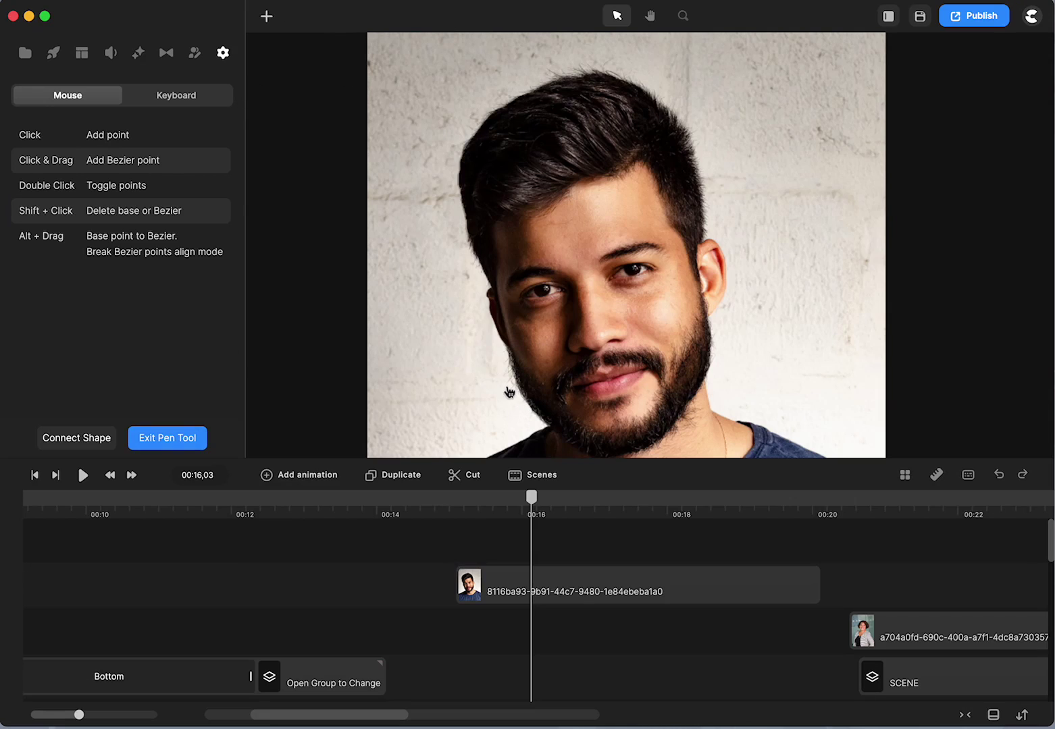
left_click(548, 422)
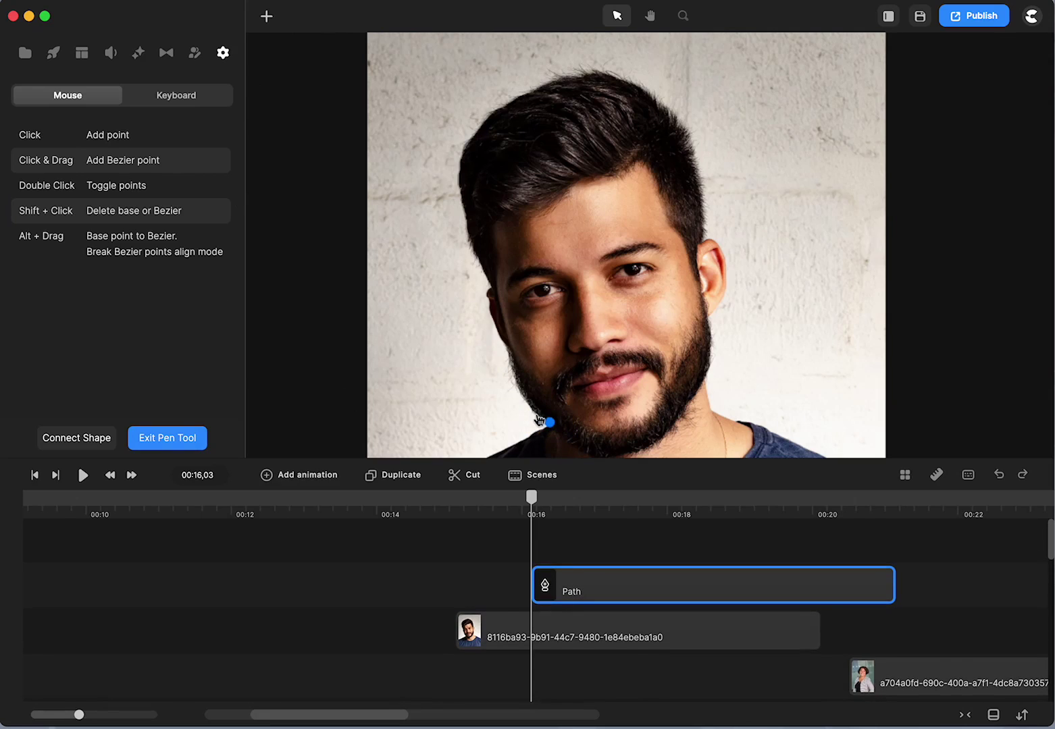
left_click(534, 413)
left_click(527, 396)
left_click(517, 380)
left_click(511, 356)
left_click(511, 355)
left_click(498, 328)
left_click(491, 308)
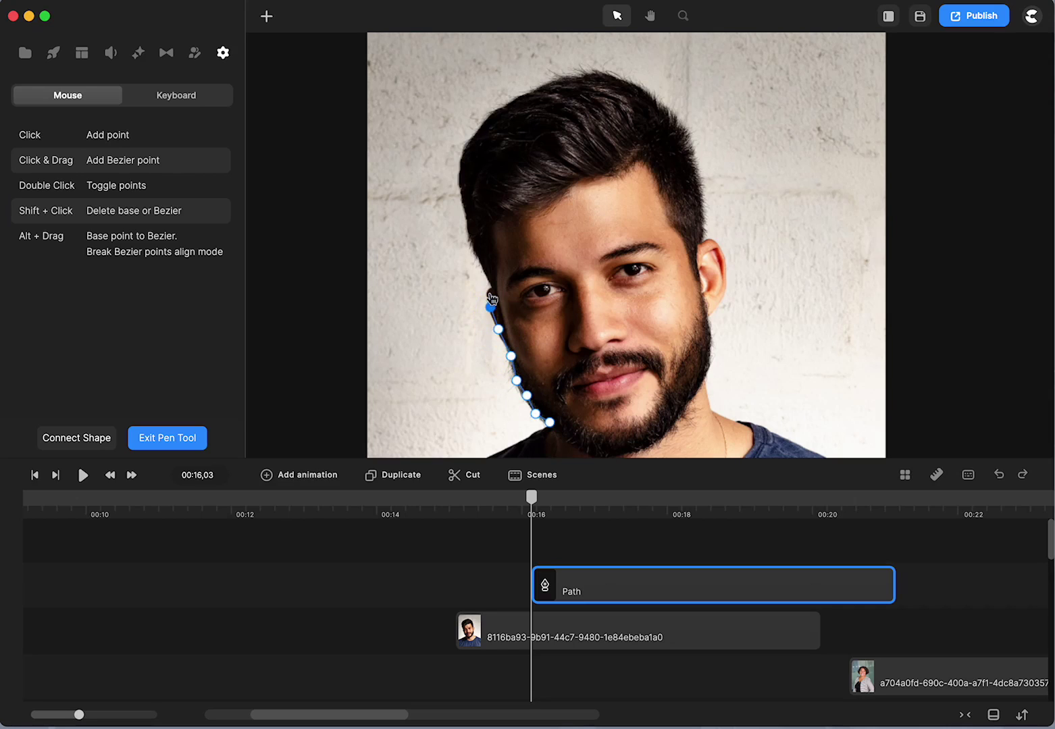
left_click(488, 291)
left_click(491, 285)
left_click(479, 255)
left_click(465, 210)
left_click(459, 177)
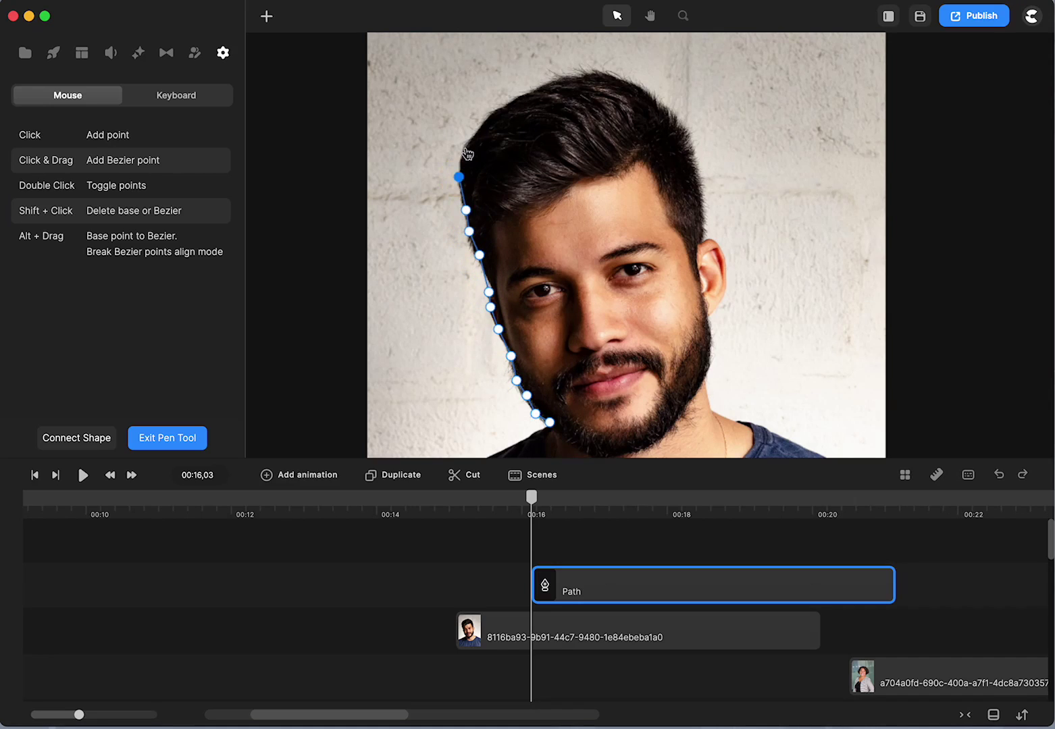
left_click(464, 147)
Step: Continue the outline over the top of the hair, down the right side, and around the ear
left_click(486, 118)
left_click(507, 104)
left_click(538, 87)
left_click(563, 75)
left_click(593, 71)
left_click(627, 81)
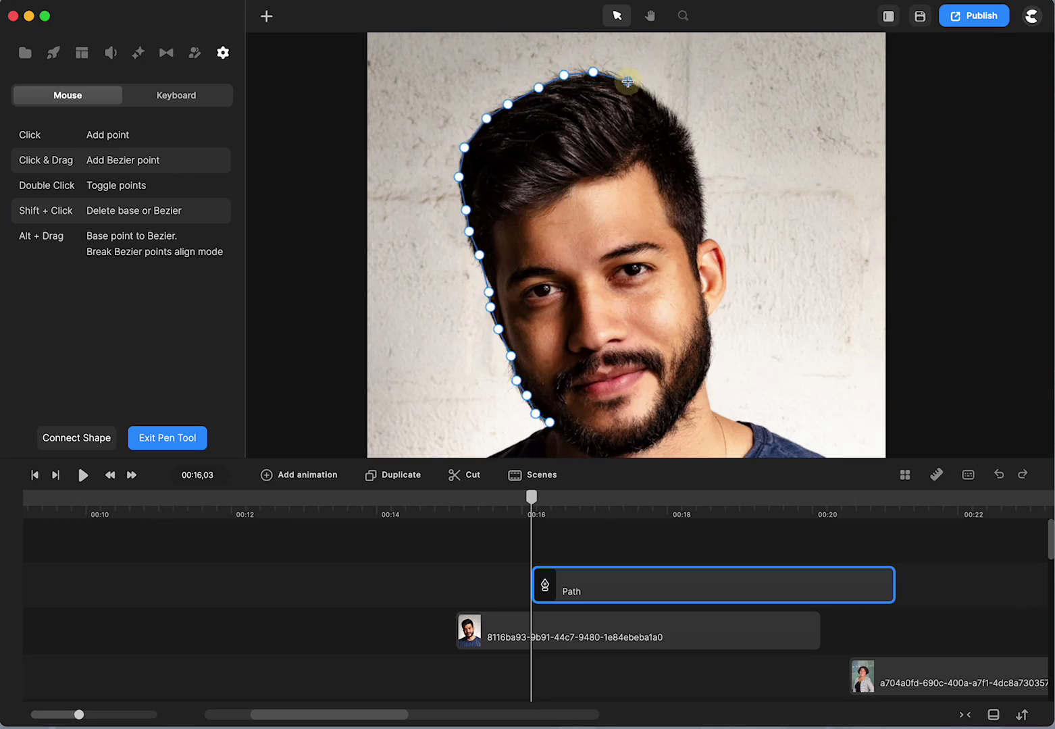
left_click(653, 95)
left_click(669, 114)
left_click(684, 142)
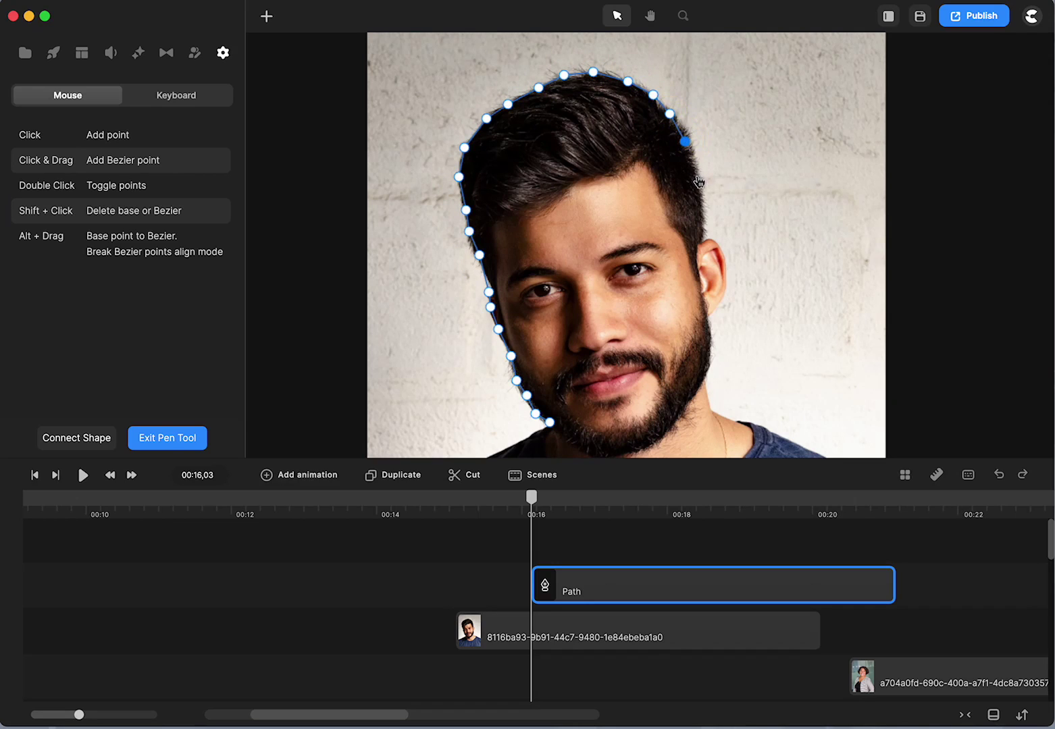
left_click(697, 175)
left_click(703, 204)
left_click(704, 223)
left_click(700, 245)
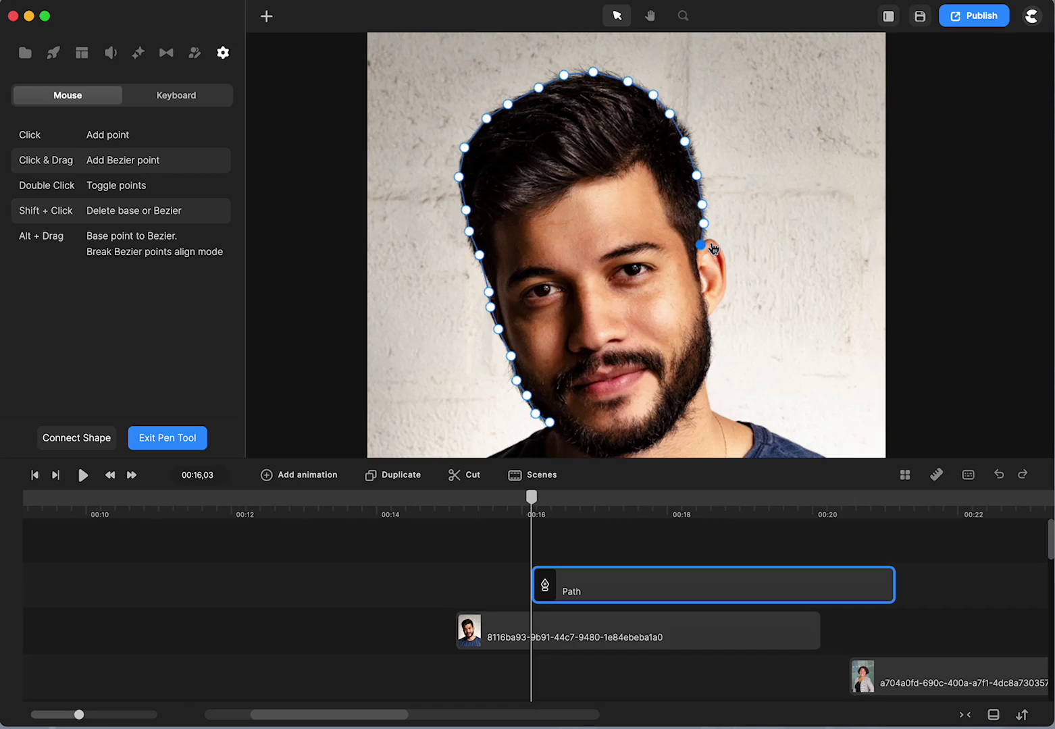
left_click(711, 242)
left_click(719, 253)
left_click(722, 277)
left_click(721, 302)
Step: Trace down the right jawline and along the chin, closing the outline at its starting point
left_click(708, 315)
left_click(710, 332)
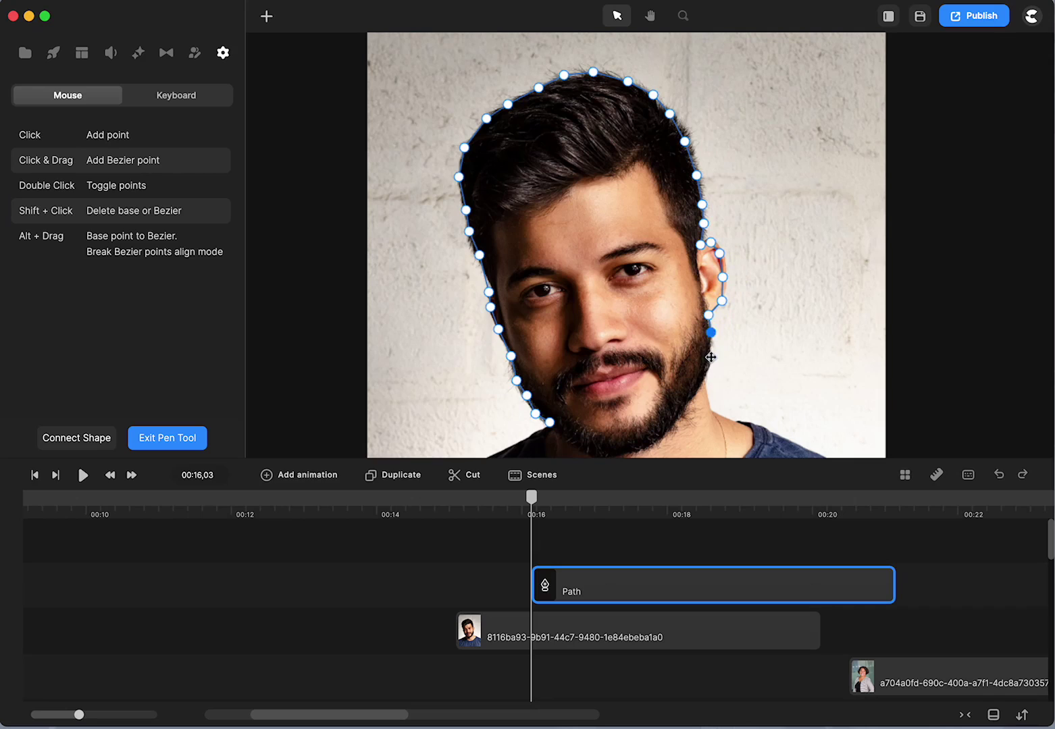
left_click(710, 356)
left_click(702, 389)
left_click(687, 410)
left_click(666, 428)
left_click(647, 441)
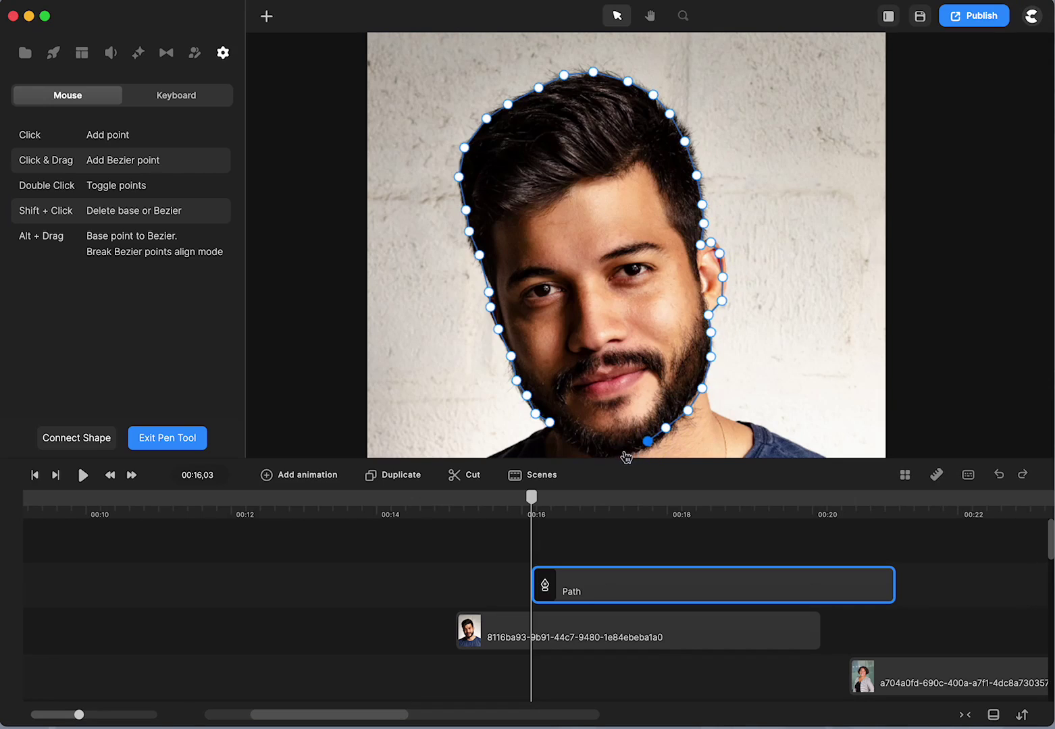
left_click(623, 450)
left_click(598, 452)
left_click(578, 447)
left_click(566, 439)
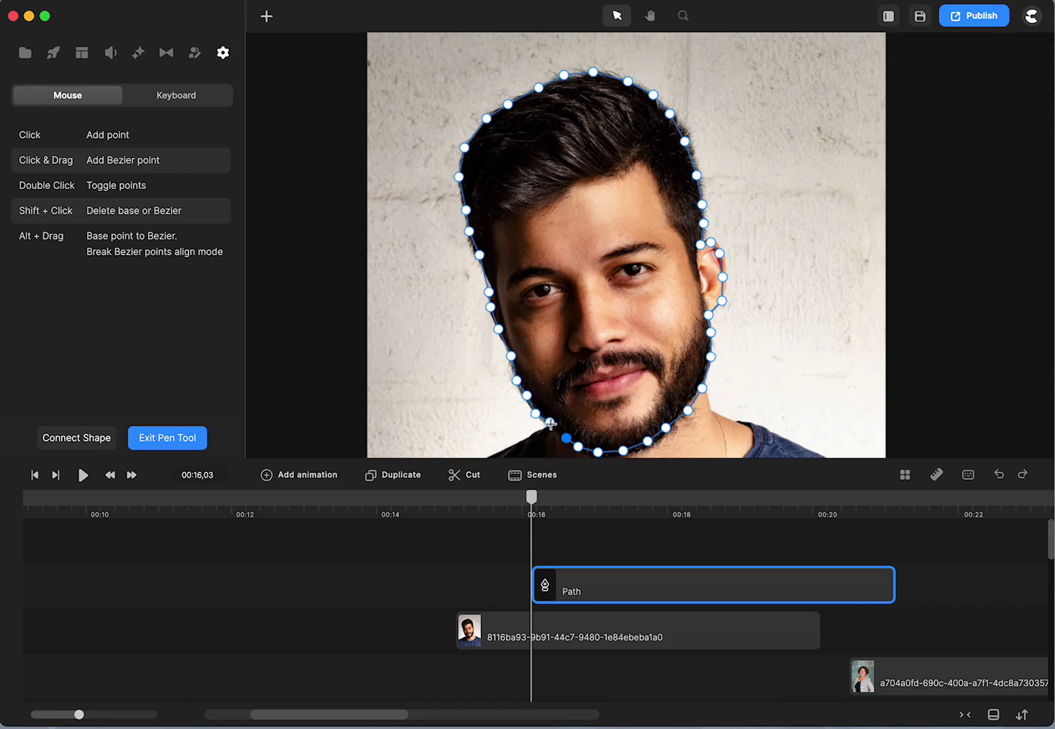
left_click(550, 422)
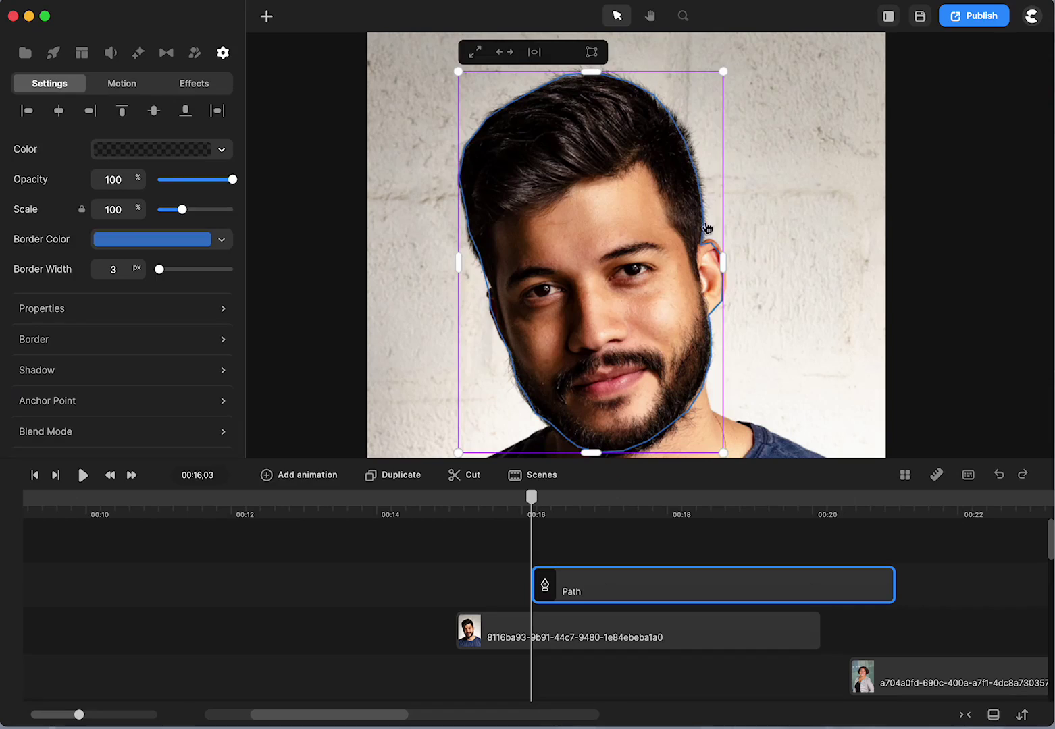
Step: Give the outline a white 0 px border and align the Path clip's start with the photo clip
left_click(222, 242)
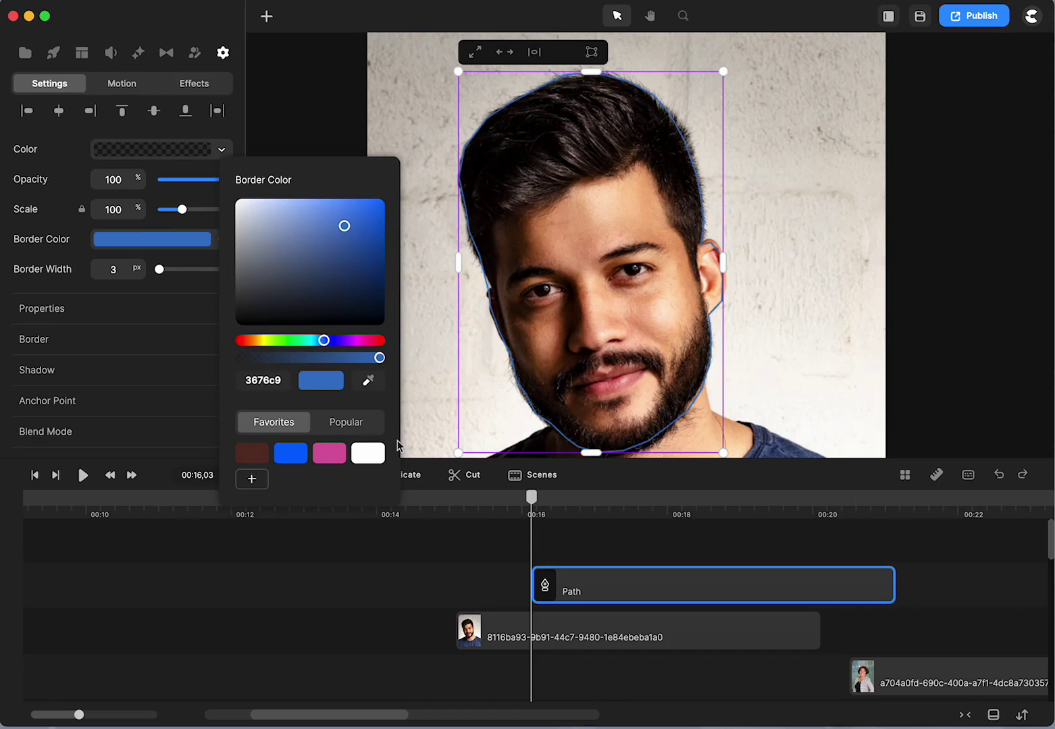
left_click(368, 453)
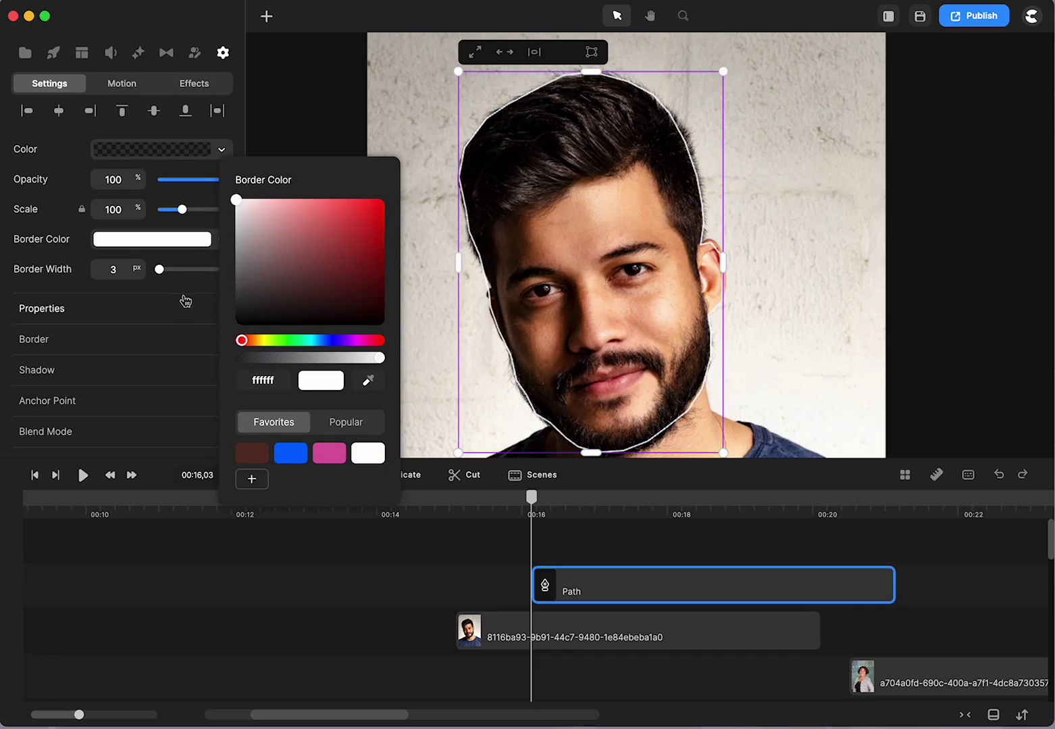
left_click_drag(160, 269, 106, 268)
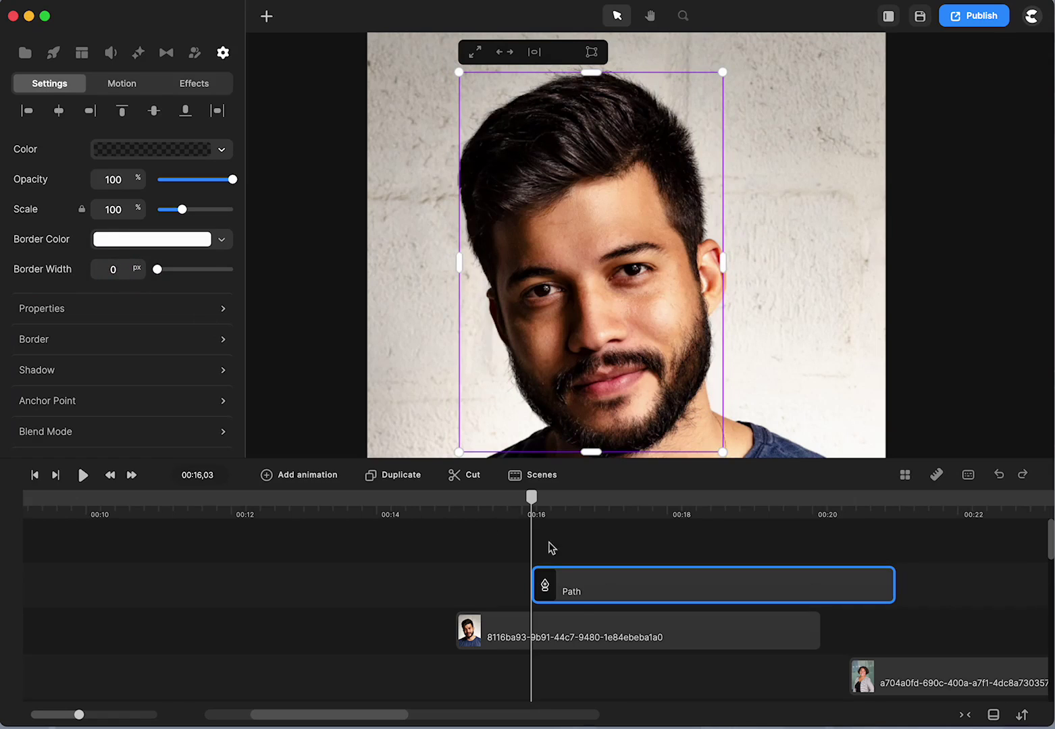
left_click_drag(580, 594, 507, 589)
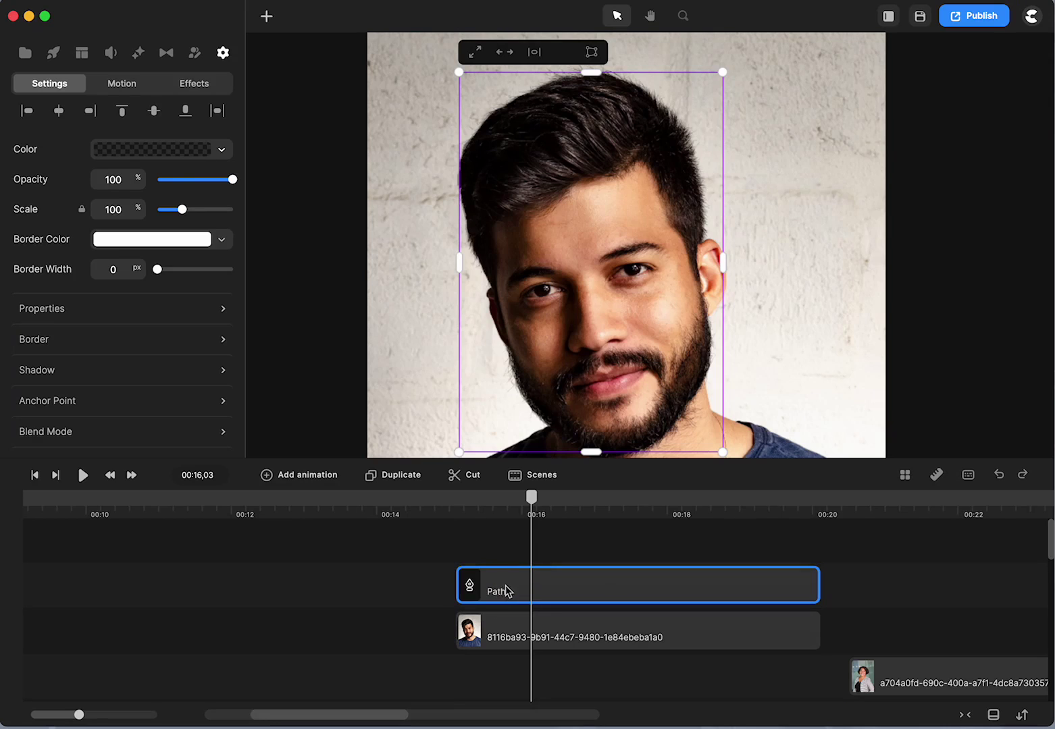
Step: Mask the man's photo with the traced Path and set the canvas colour to black 000000
left_click_drag(489, 549, 508, 654)
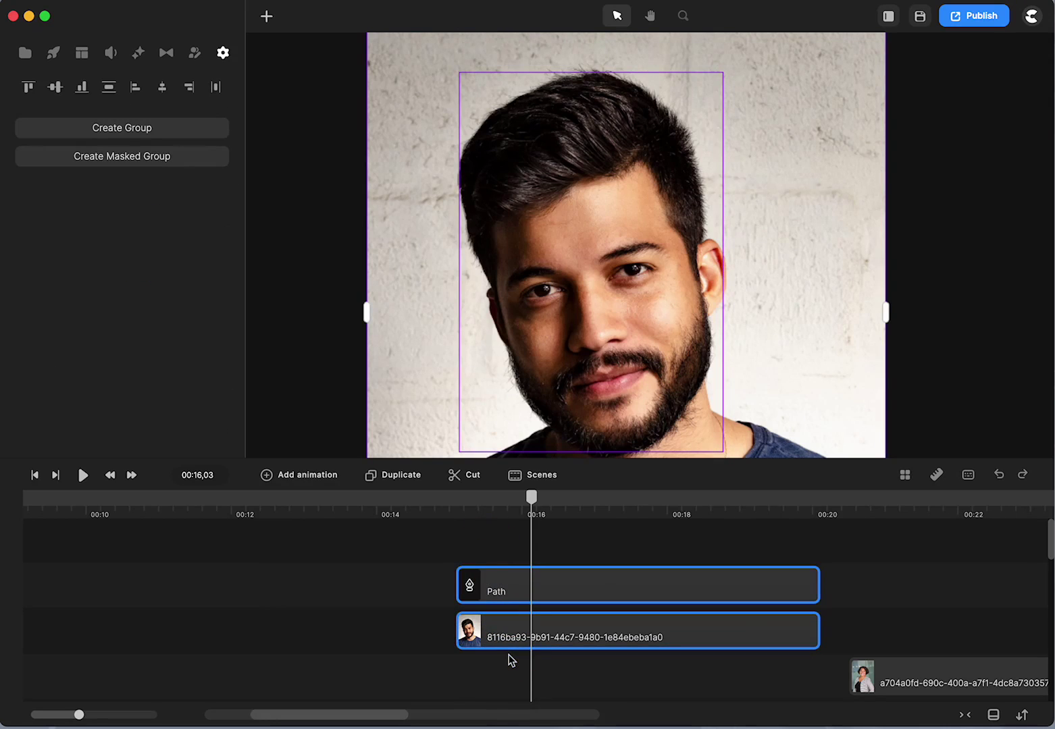
right_click(503, 596)
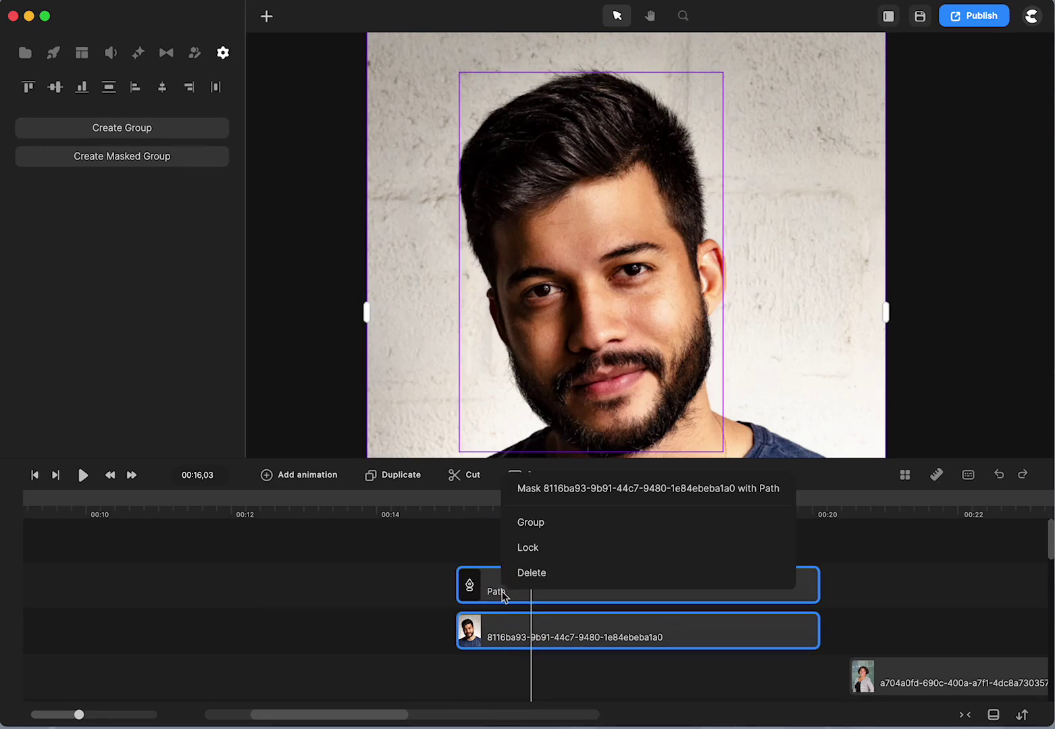
left_click(544, 487)
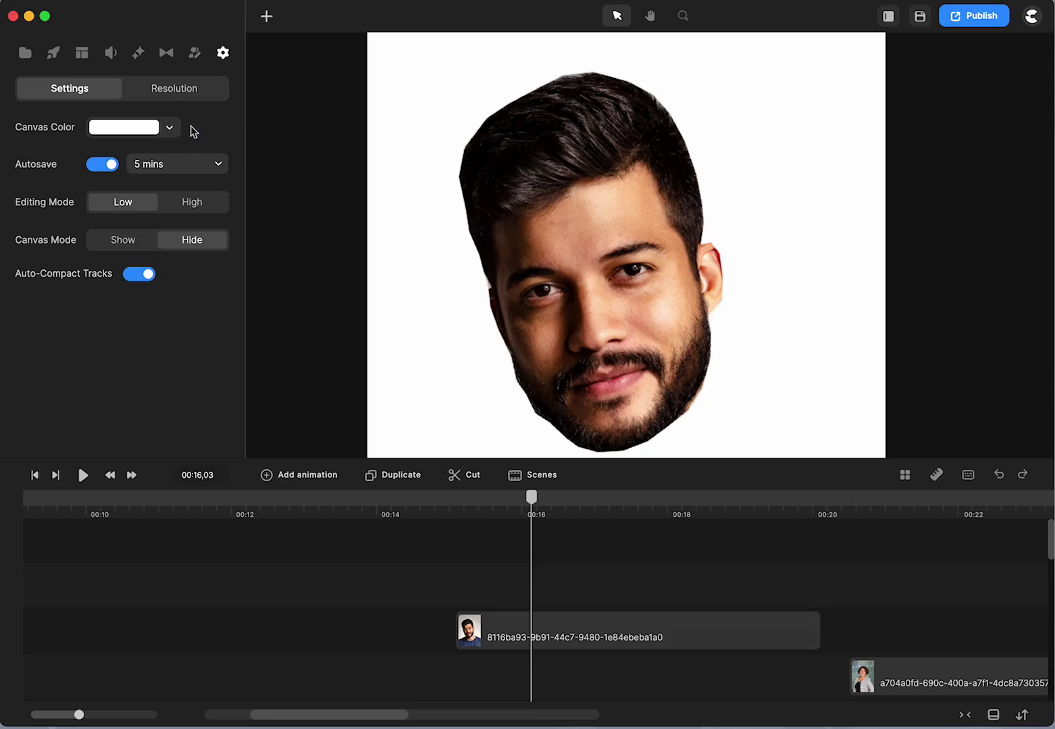
left_click(170, 128)
left_click_drag(202, 279, 165, 315)
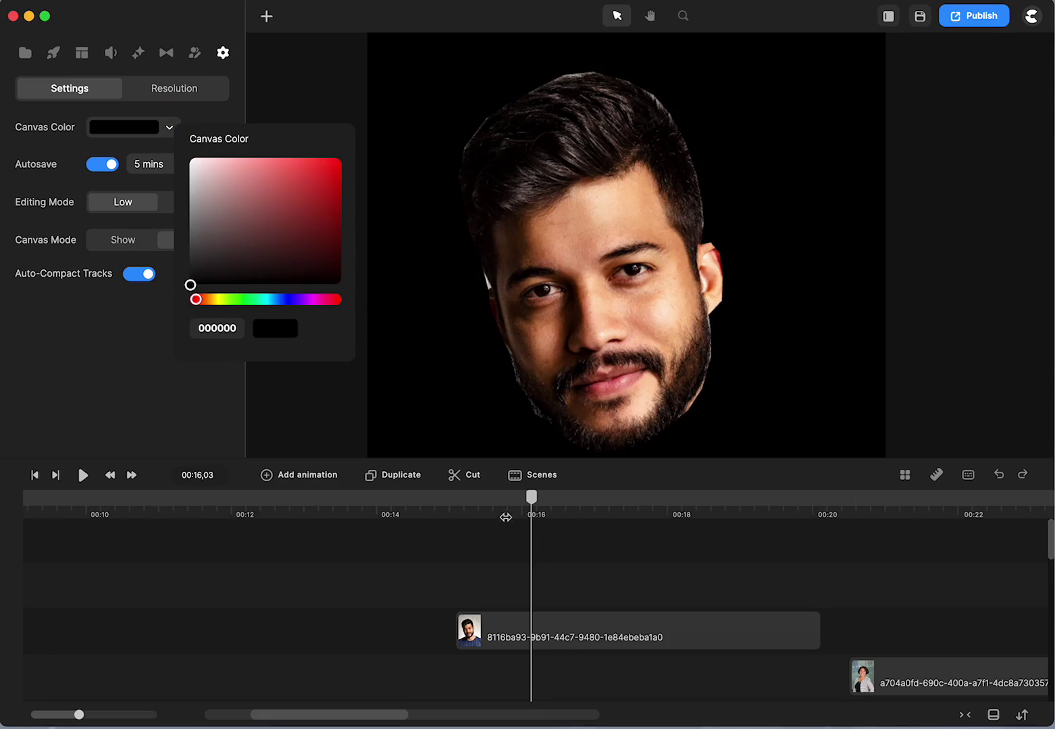
left_click(484, 575)
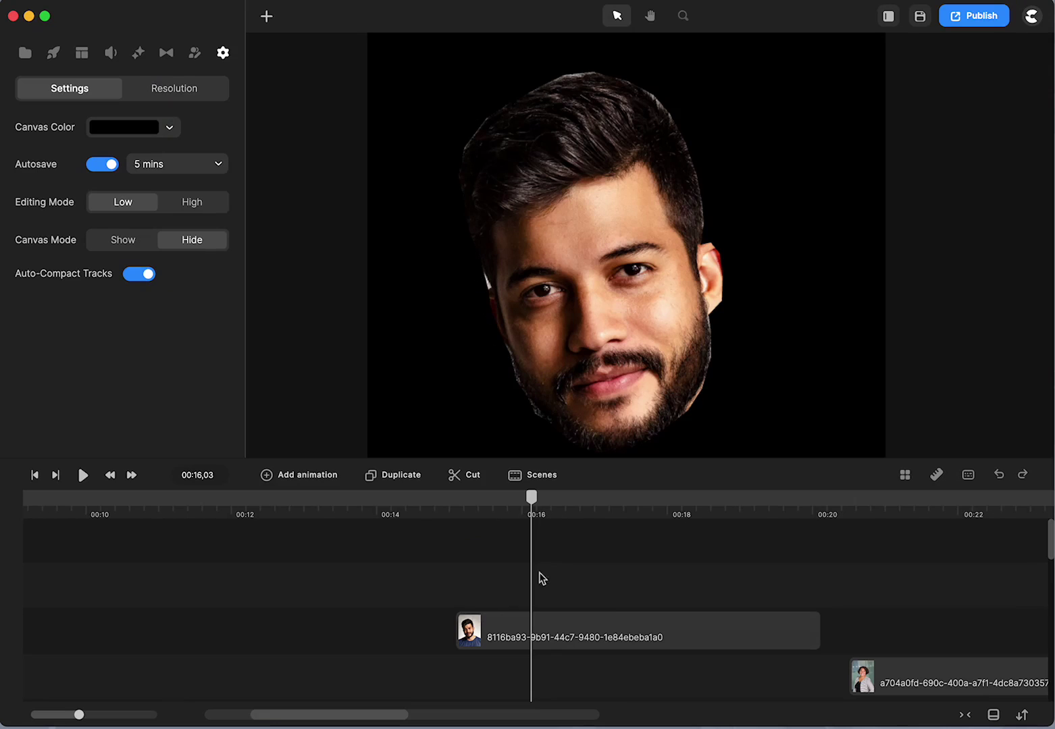
Step: Select the masked face image and open its mask for editing
left_click(549, 636)
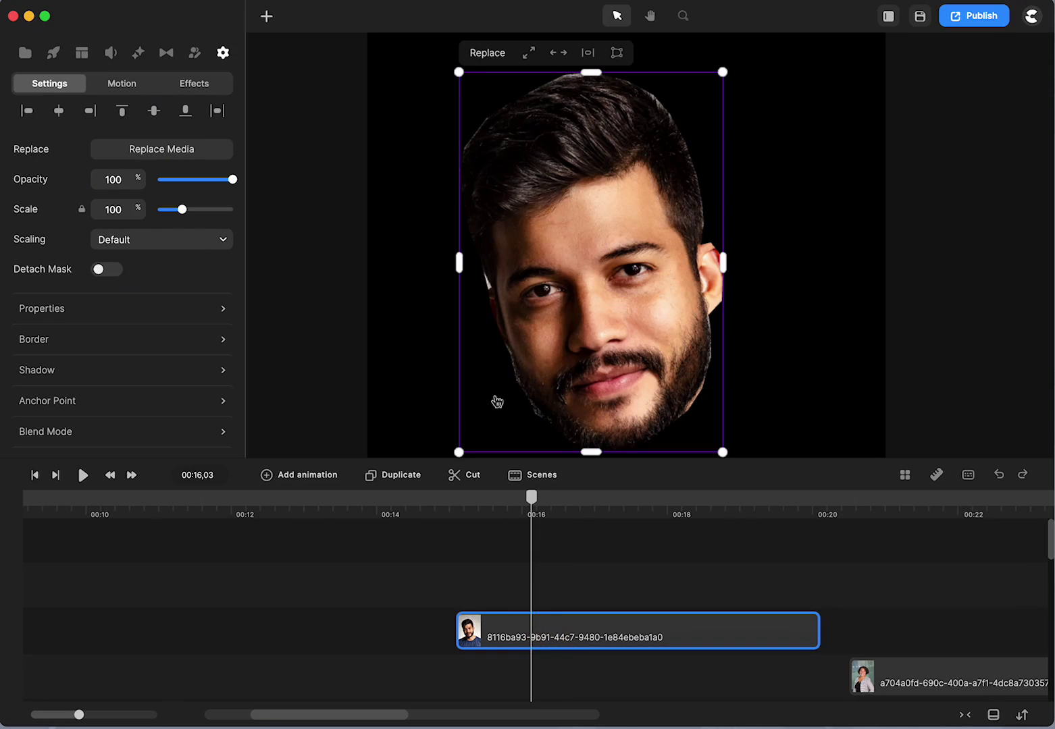
left_click(490, 282)
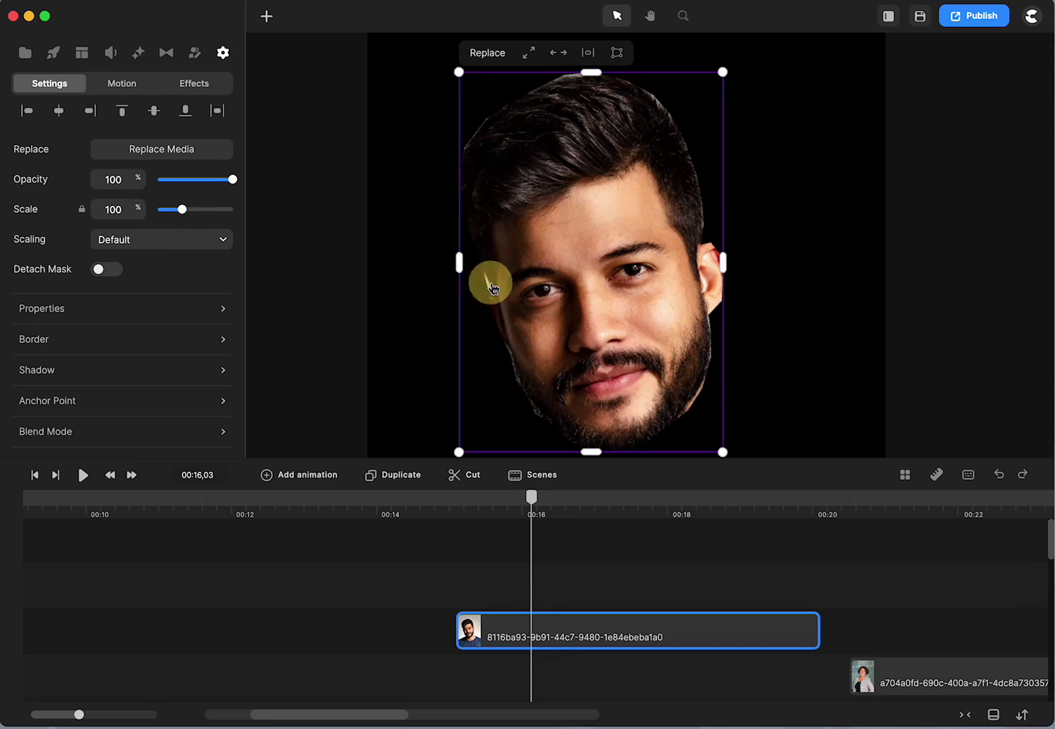
left_click(490, 282)
double_click(489, 289)
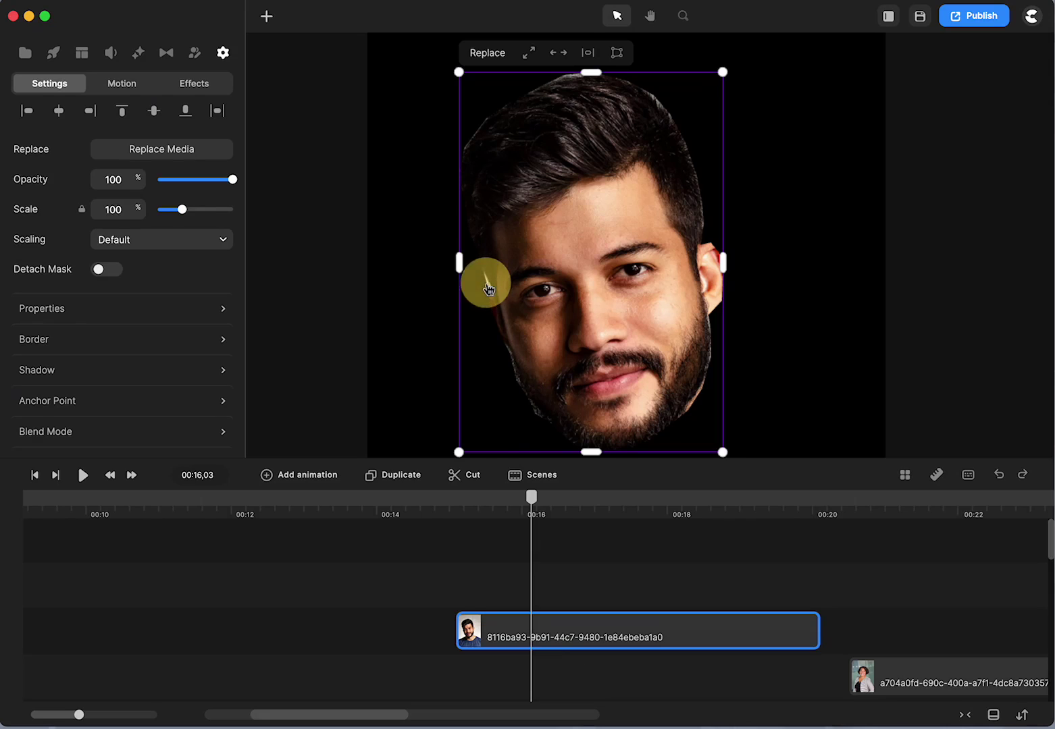
Step: Adjust the mask points on the left face, right jaw and top of the head, then close the mask
left_click(490, 289)
left_click(490, 289)
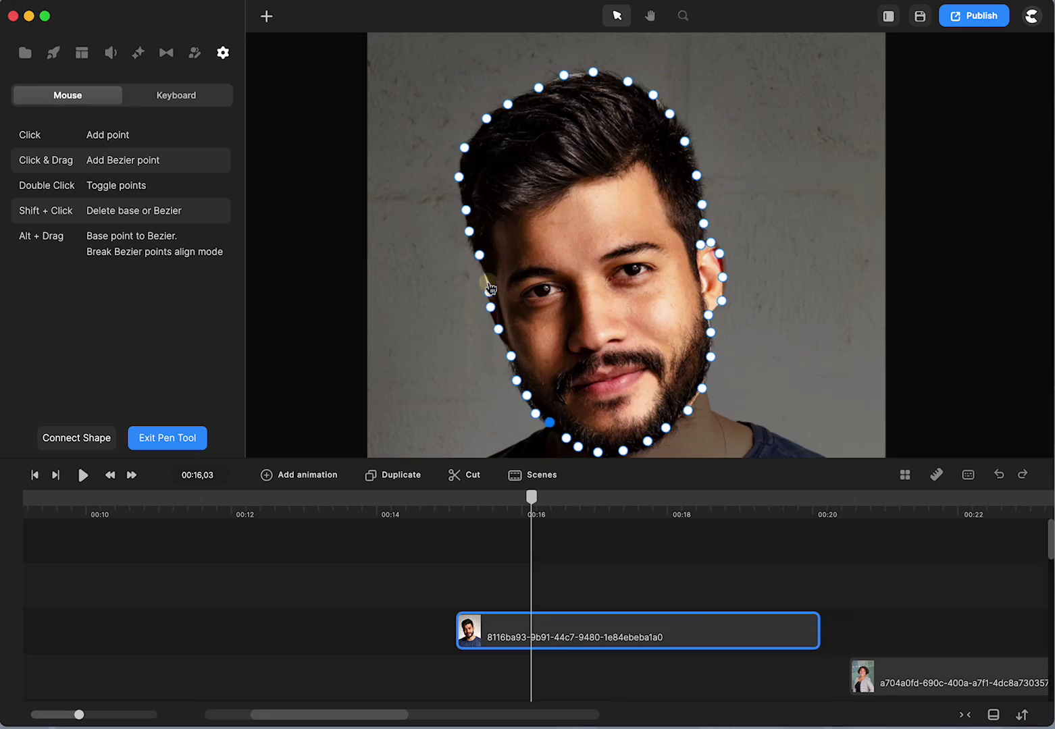
left_click(489, 292)
left_click(493, 289)
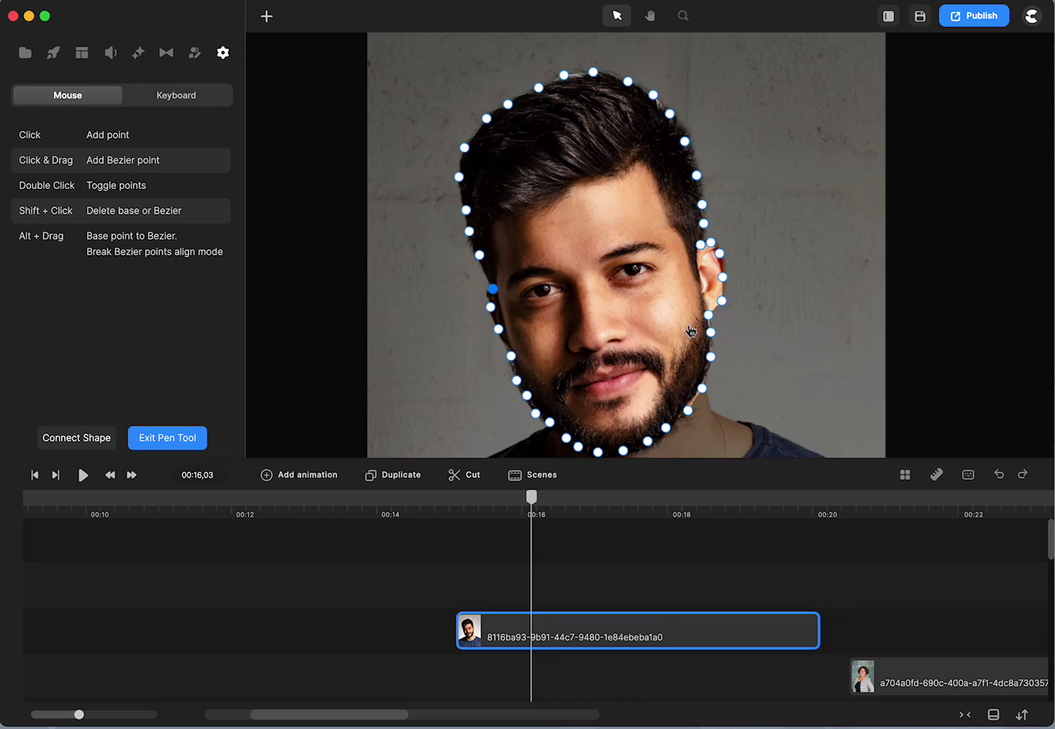
left_click(700, 386)
left_click(685, 411)
left_click(565, 76)
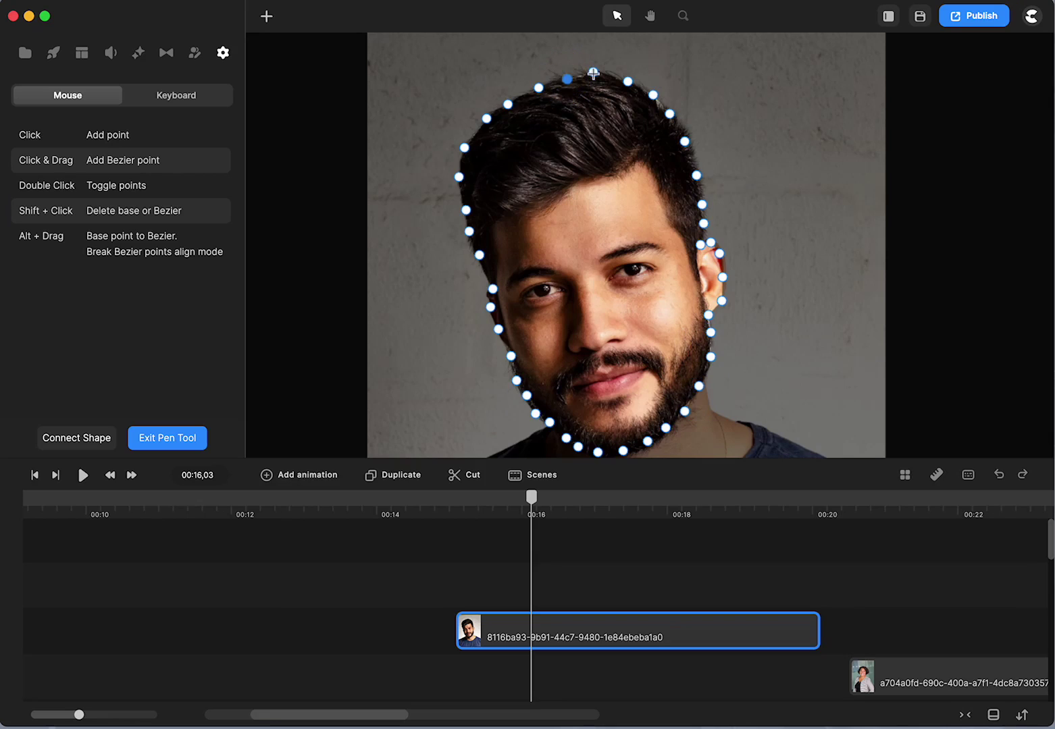
left_click(593, 73)
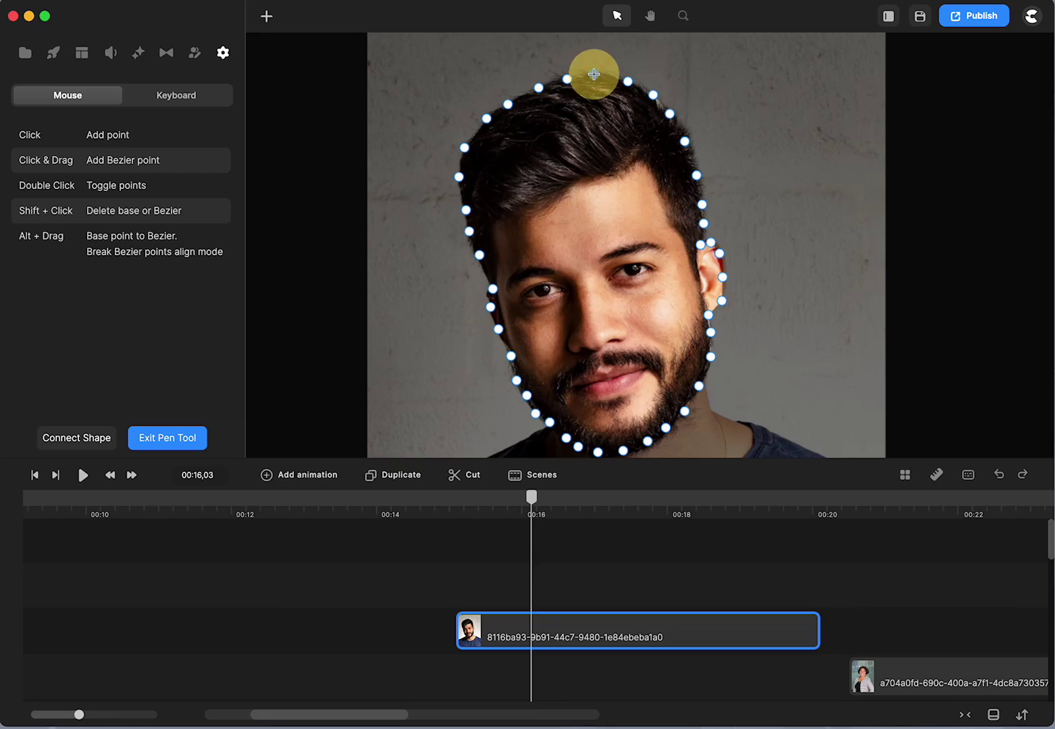
left_click(423, 584)
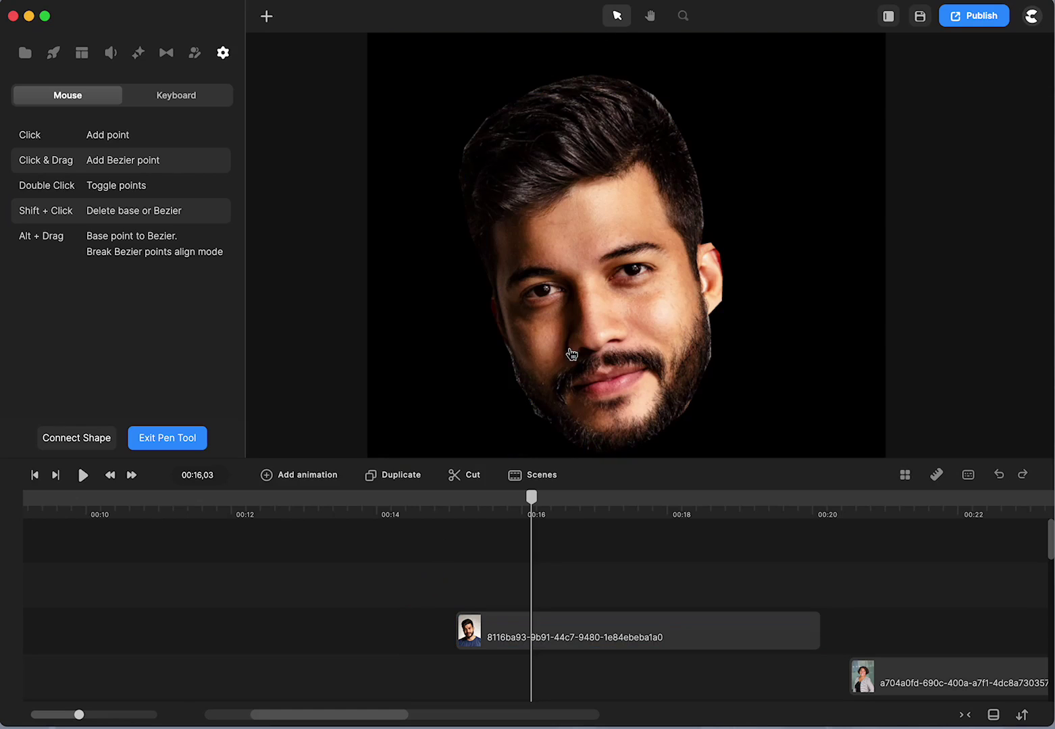
Step: Leave pen drawing mode and delete the stray path left beside the canvas
left_click(273, 255)
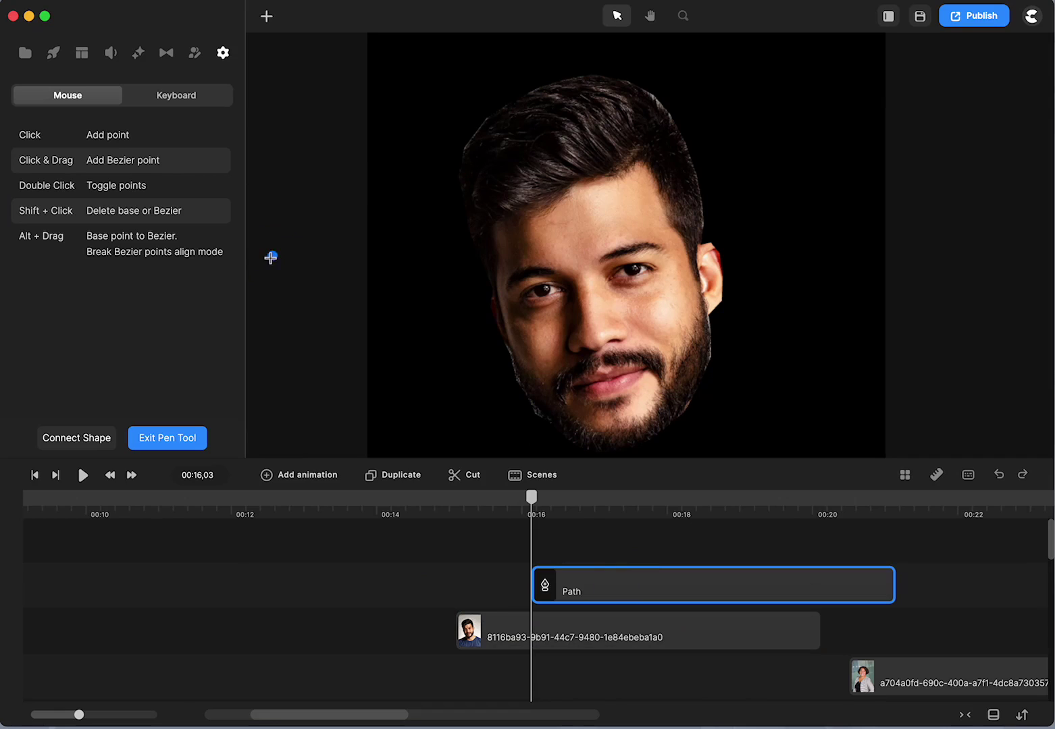
left_click(154, 440)
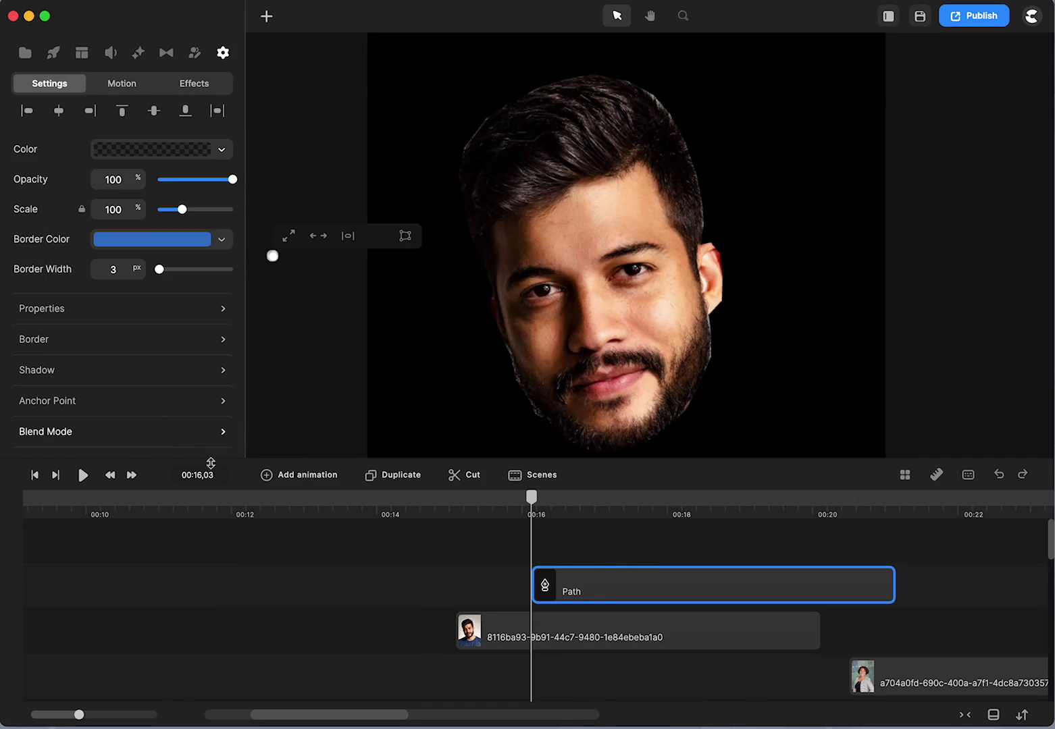
key("Delete")
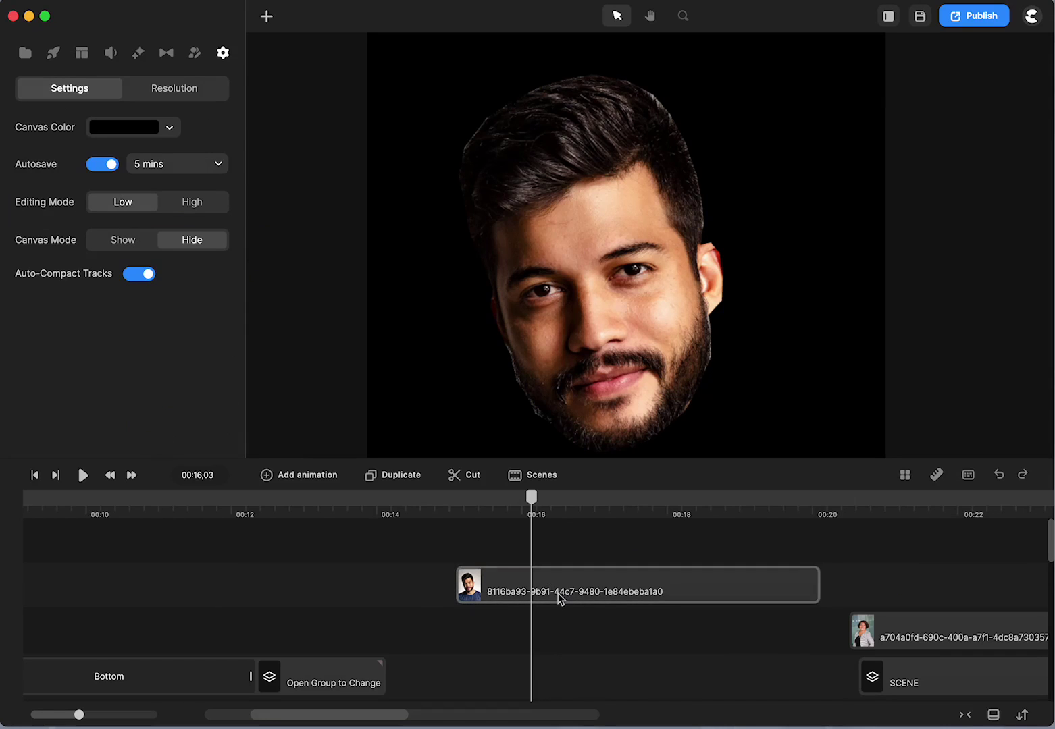
Step: Shrink the face to 80%, export it as transparent 1080×1080 guy.png, and add it to project media
left_click(631, 327)
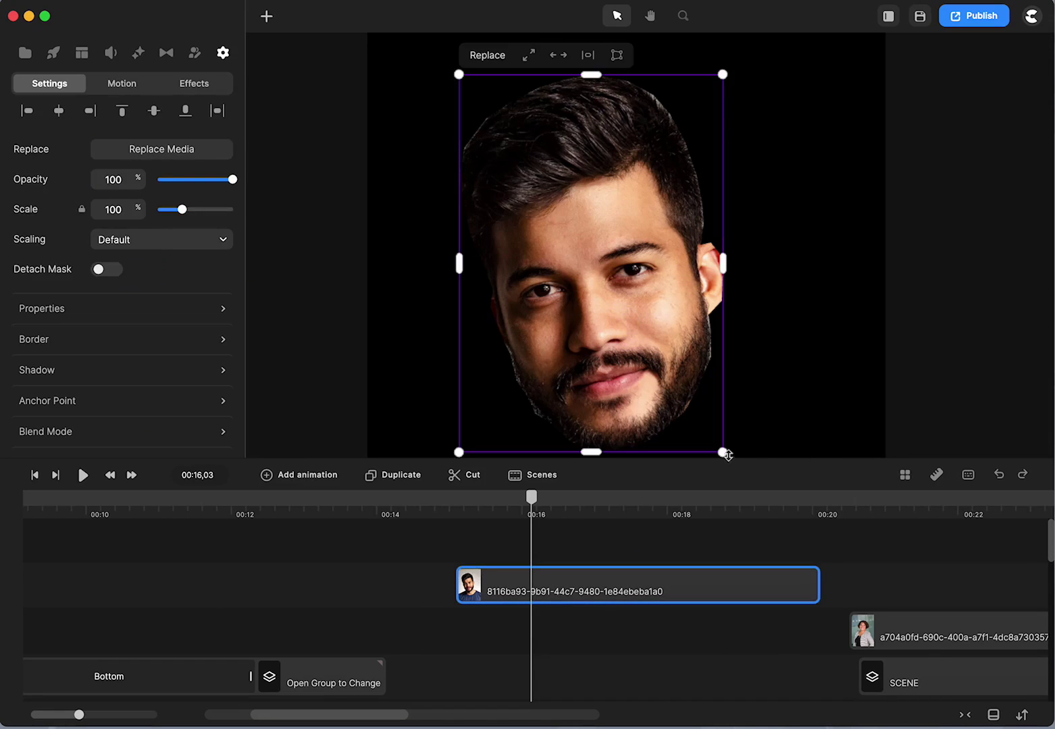
left_click_drag(723, 453, 675, 376)
left_click(977, 17)
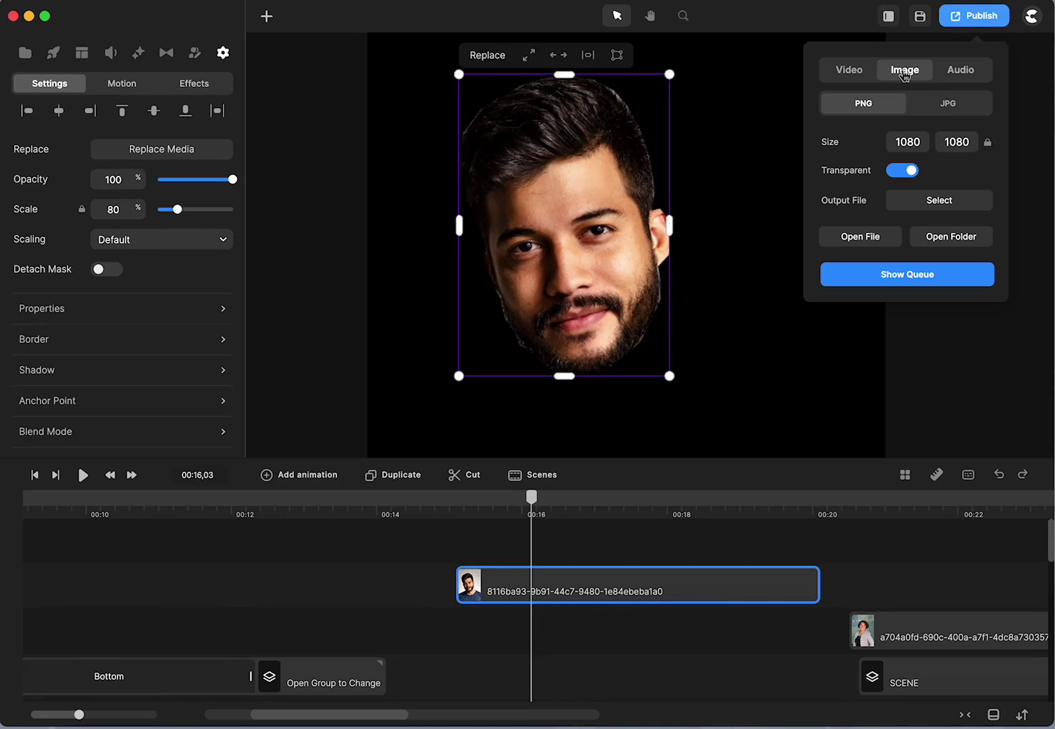
left_click(939, 203)
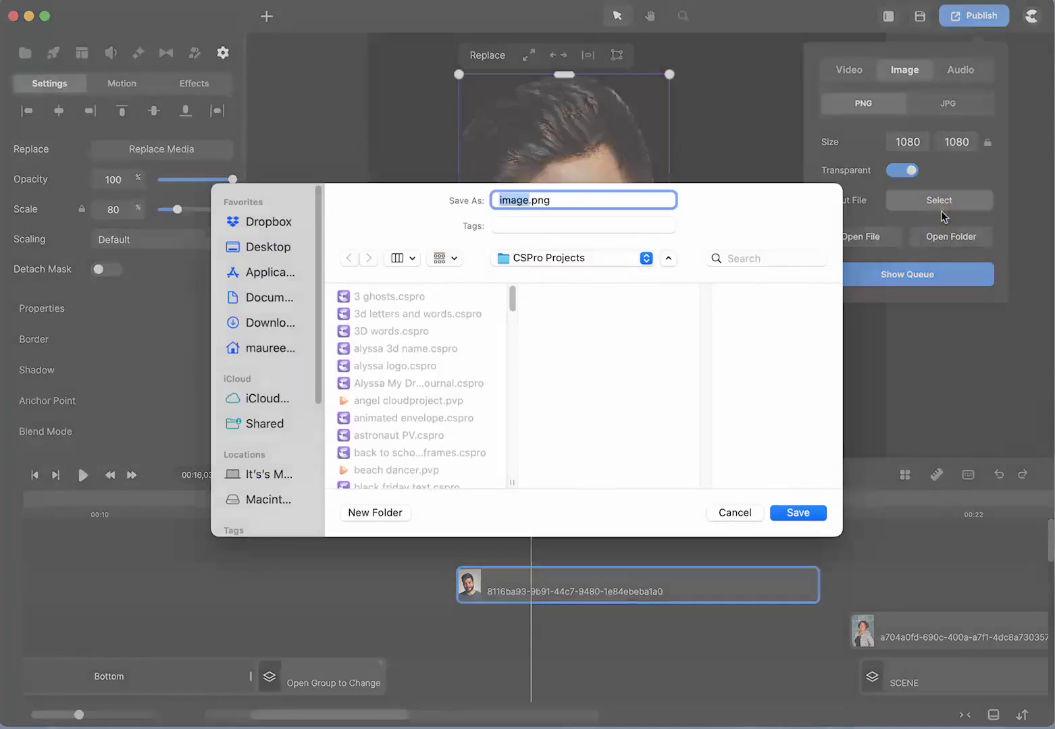
type("pp")
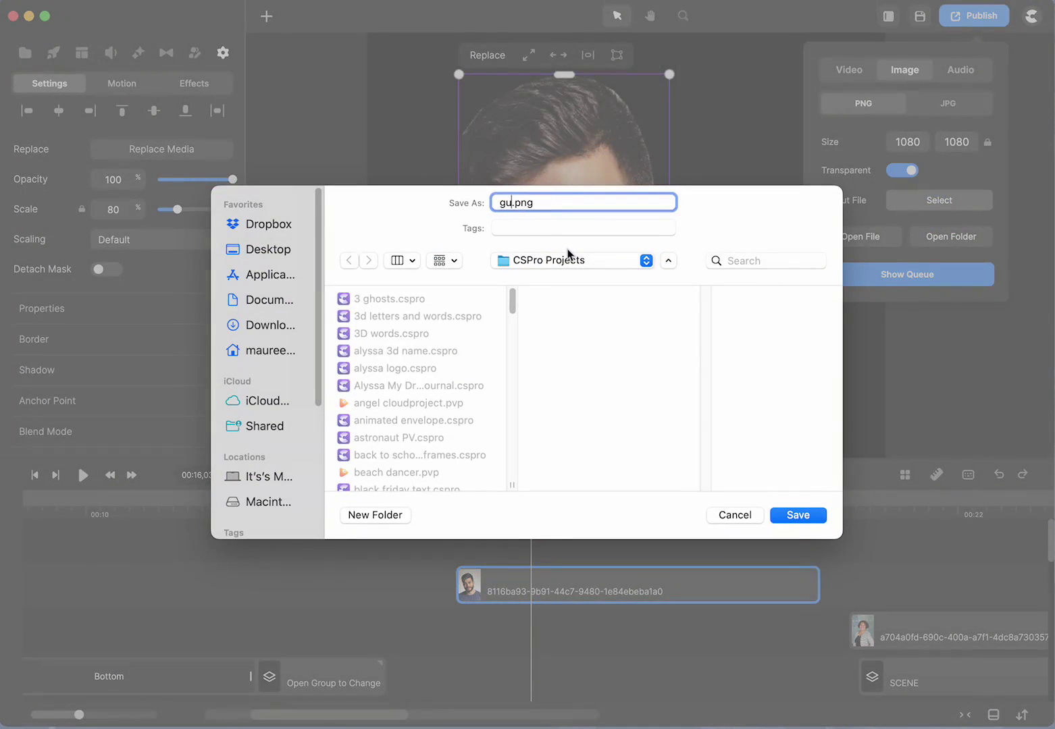
key("Return")
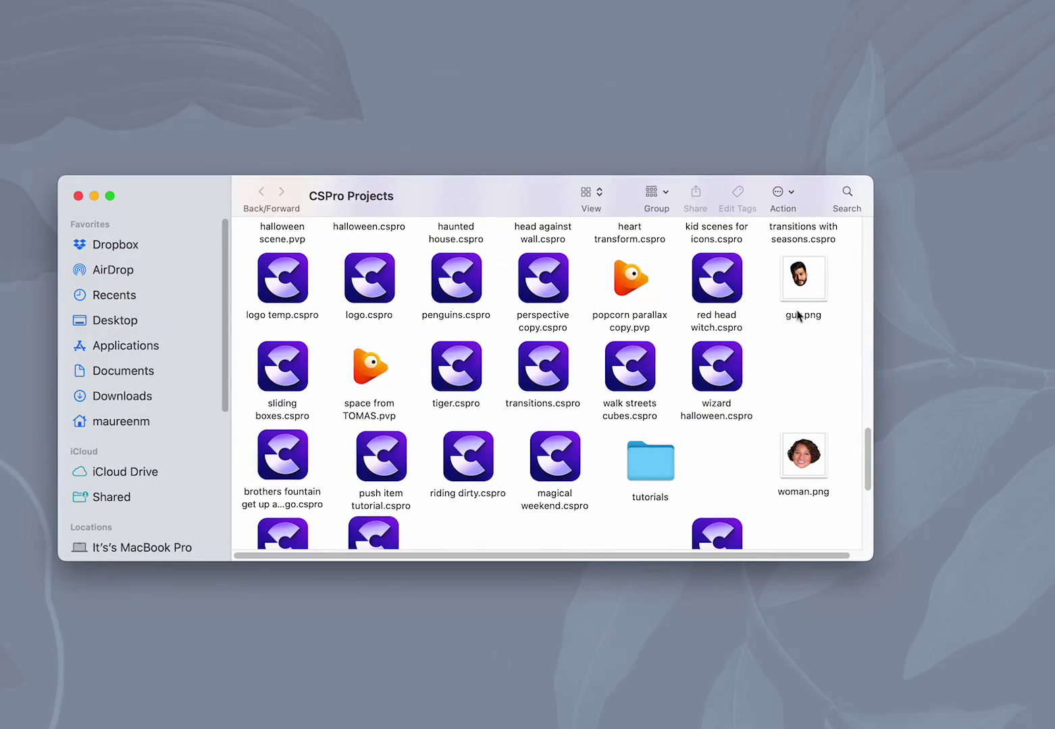
left_click_drag(798, 289, 675, 354)
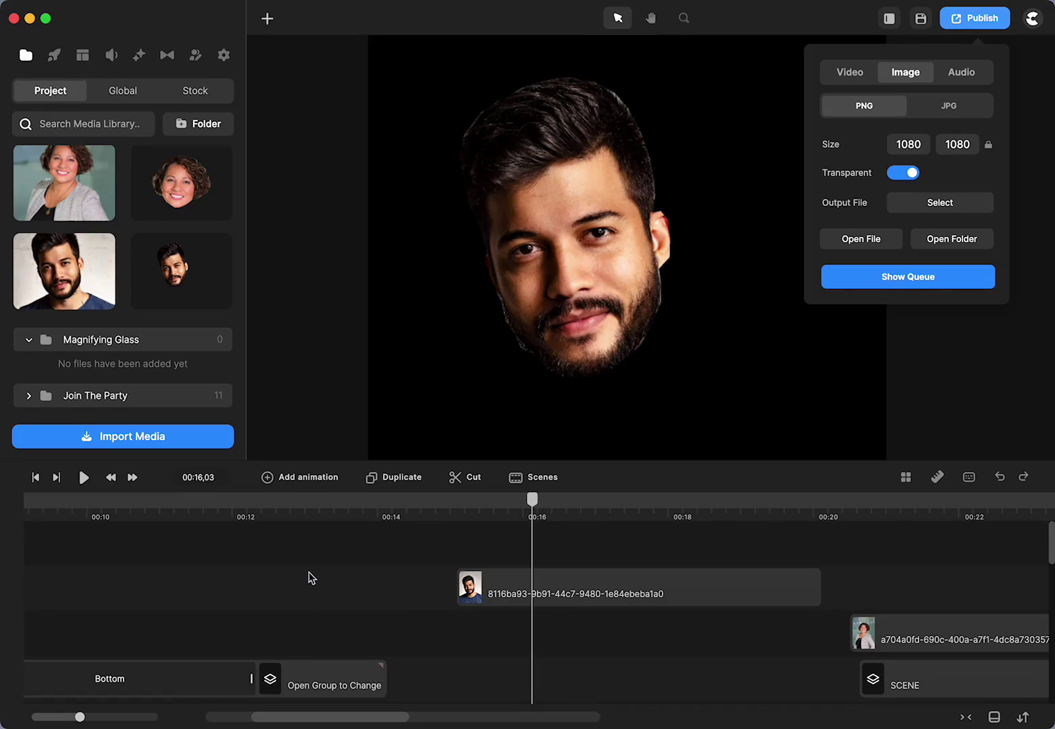
Step: Add the guy face image from Media to the canvas and move it left over the original face
left_click(489, 589)
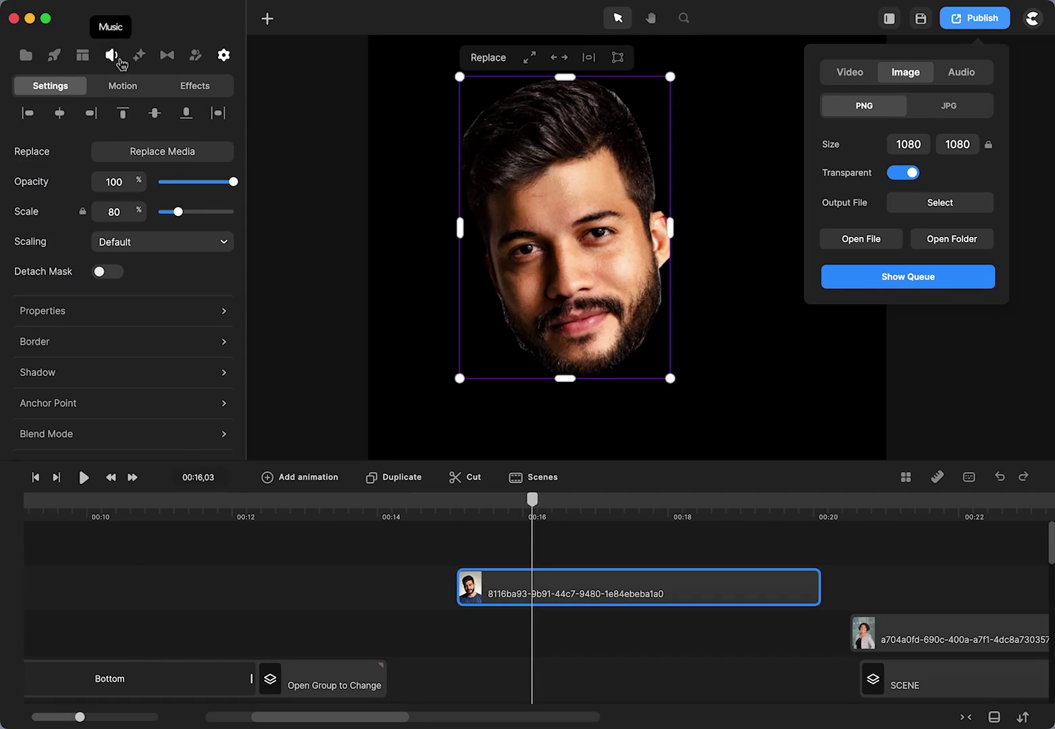
left_click(27, 57)
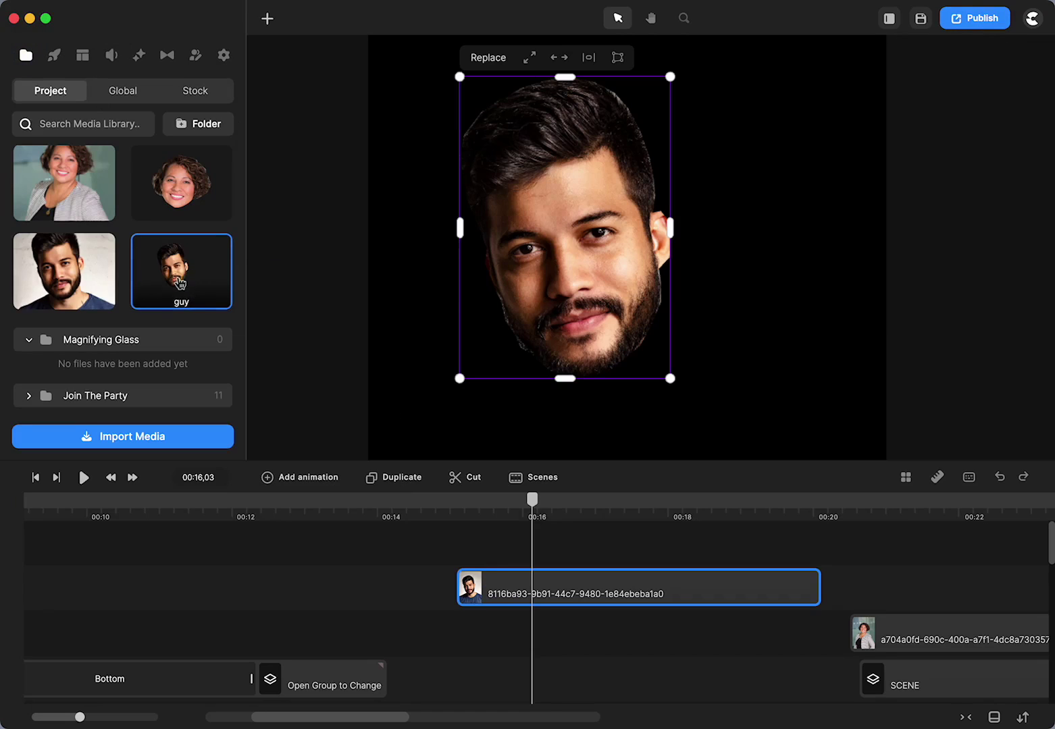
left_click_drag(179, 283, 766, 267)
left_click_drag(734, 386, 640, 368)
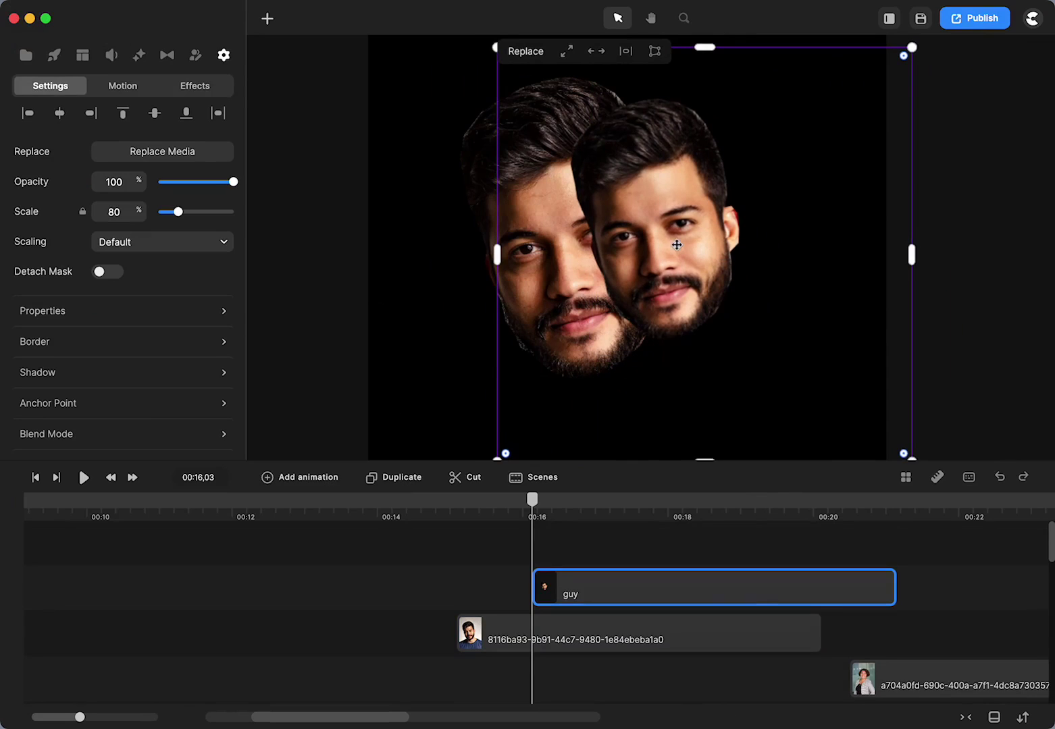
mouse_move(911, 263)
left_mouse_down()
mouse_move(885, 260)
mouse_move(897, 260)
left_mouse_up()
key("super+z")
Step: Detach the mask, crop it closely around the guy's face on every side, then reattach it
left_click(100, 274)
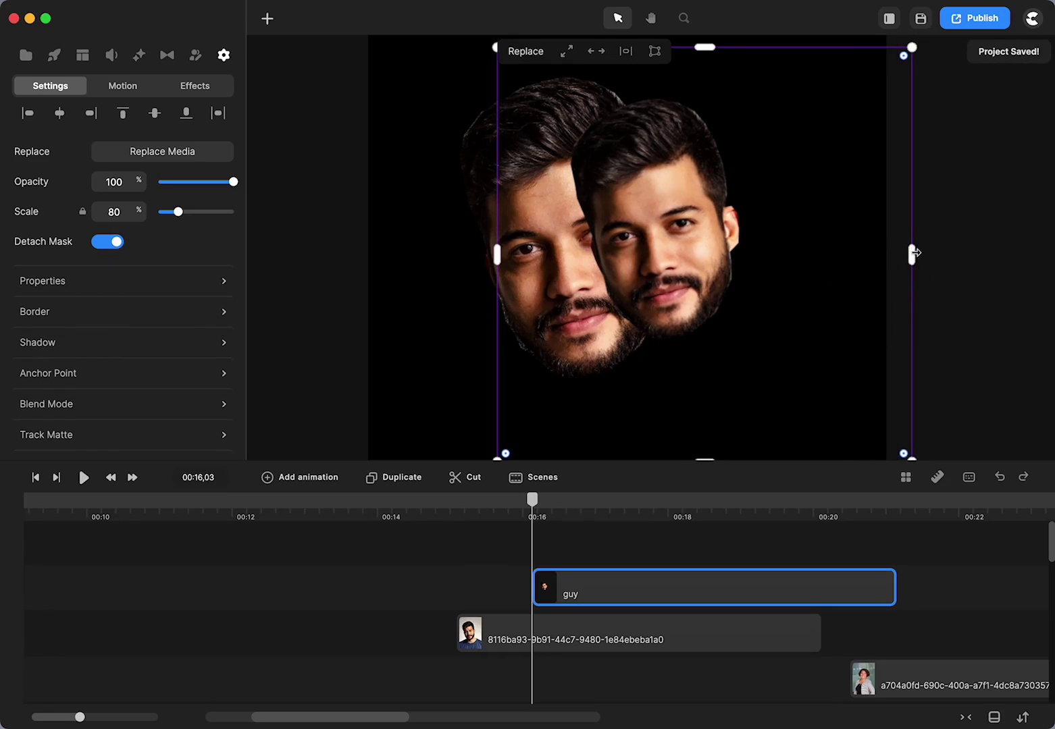
left_click_drag(912, 254, 753, 279)
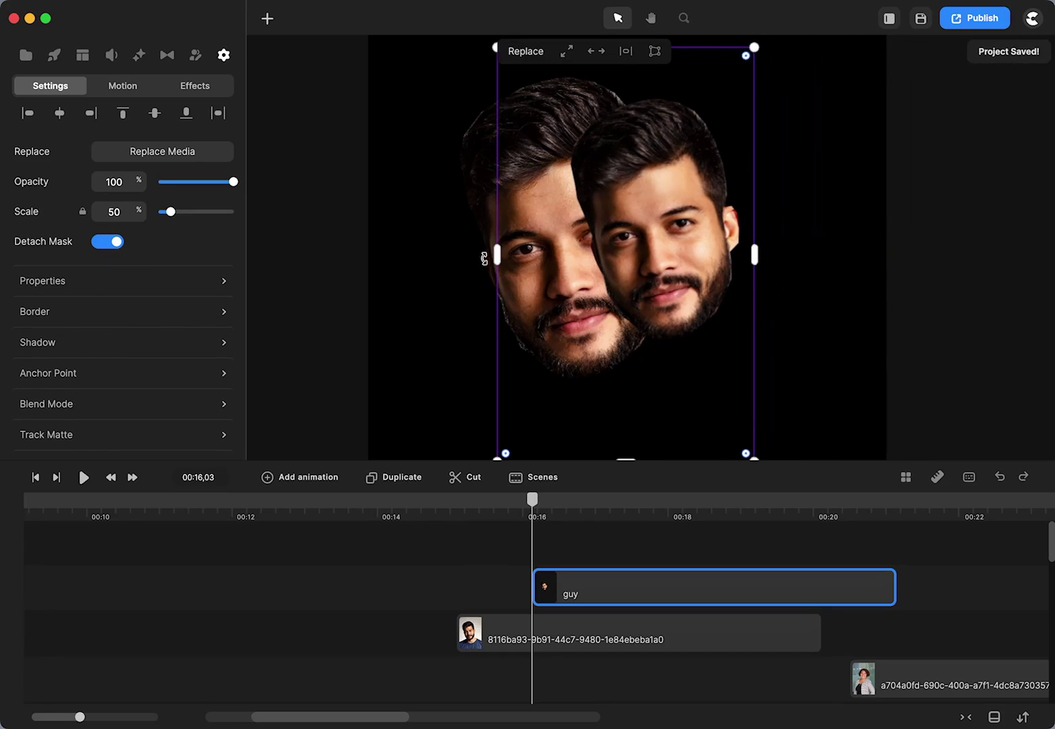
left_click_drag(485, 258, 559, 254)
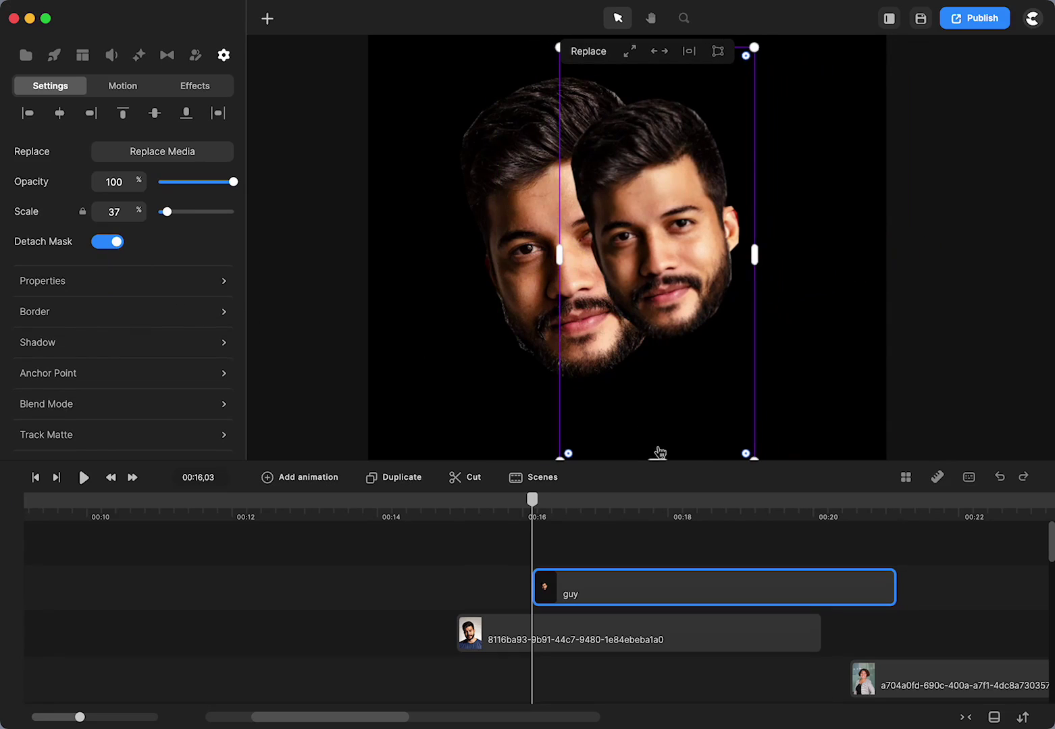
left_click_drag(801, 461, 800, 499)
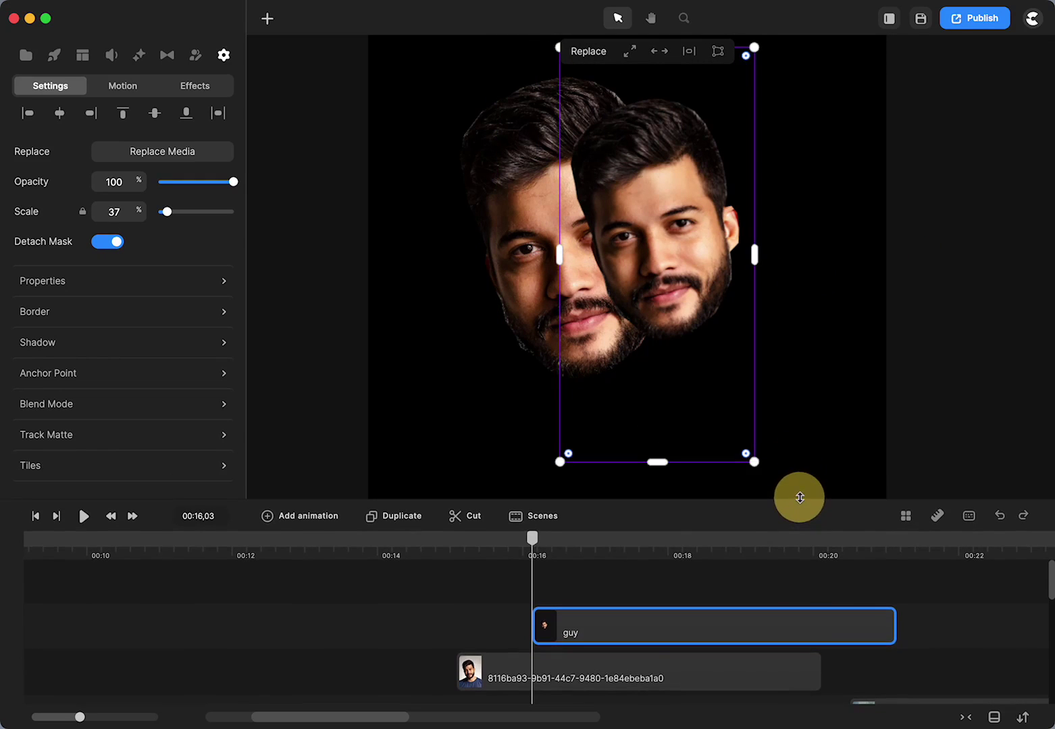
left_click_drag(659, 461, 667, 365)
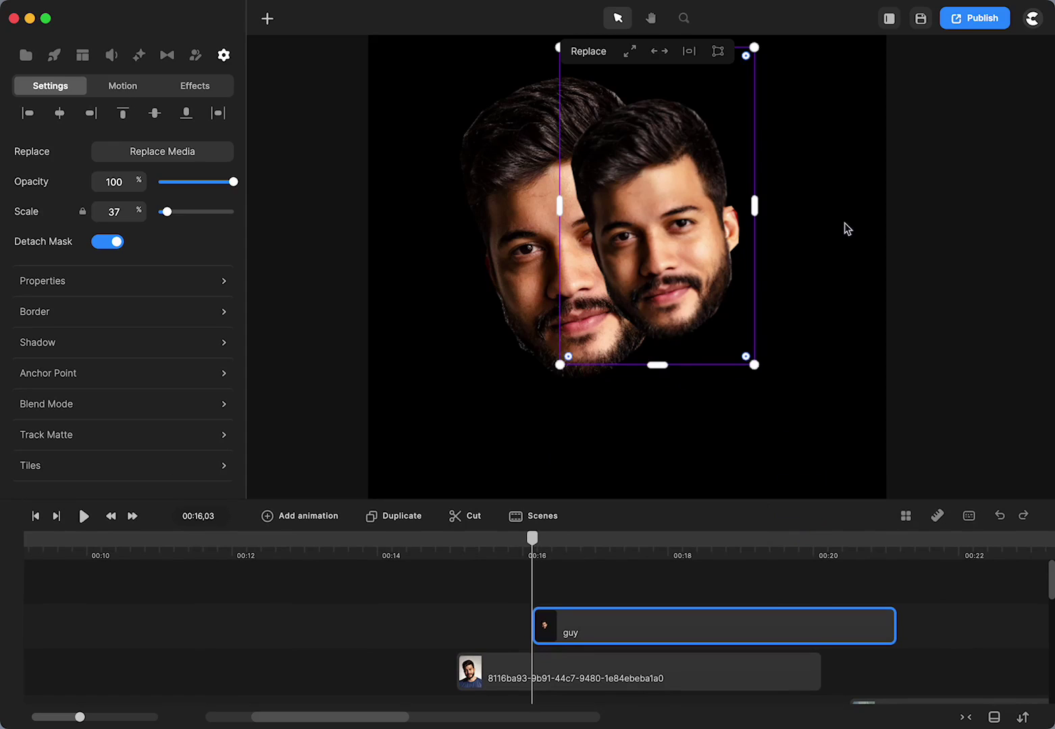
key("h")
left_click_drag(817, 200, 816, 248)
key("v")
left_click(706, 228)
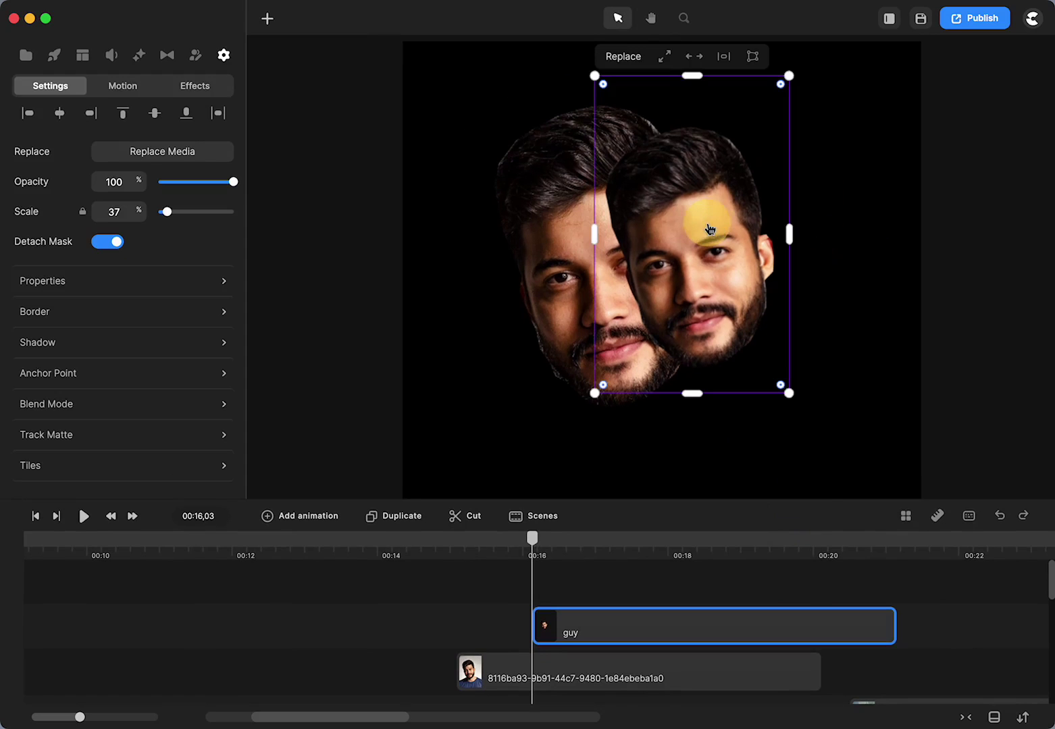
left_click_drag(689, 79, 689, 107)
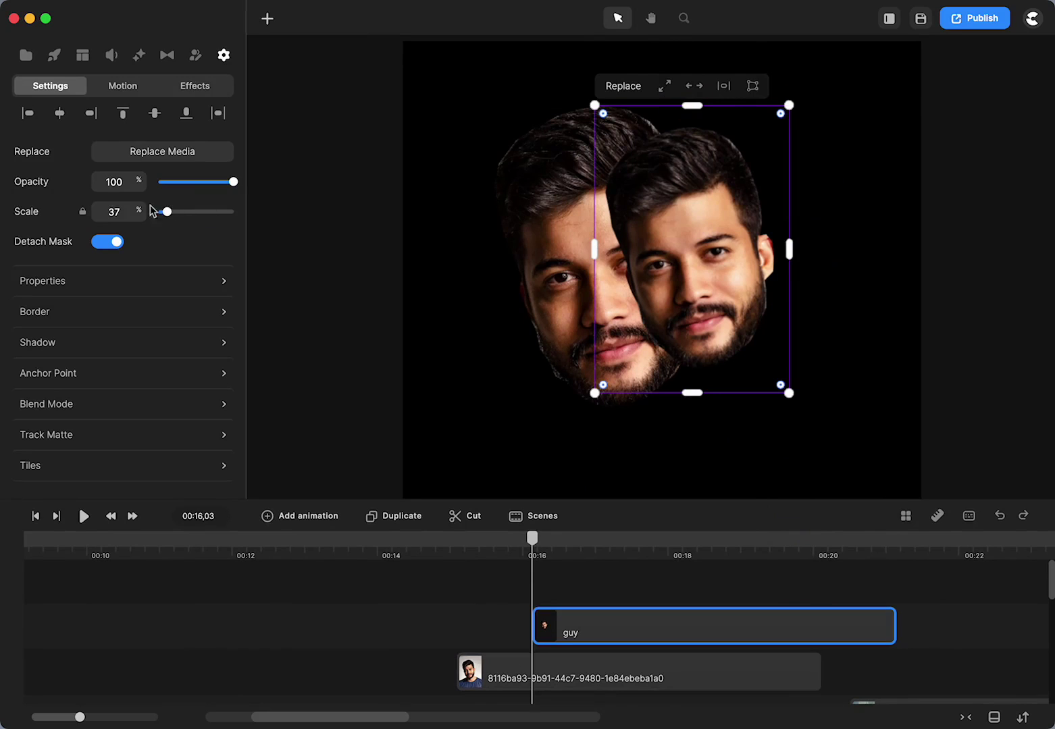
left_click(118, 243)
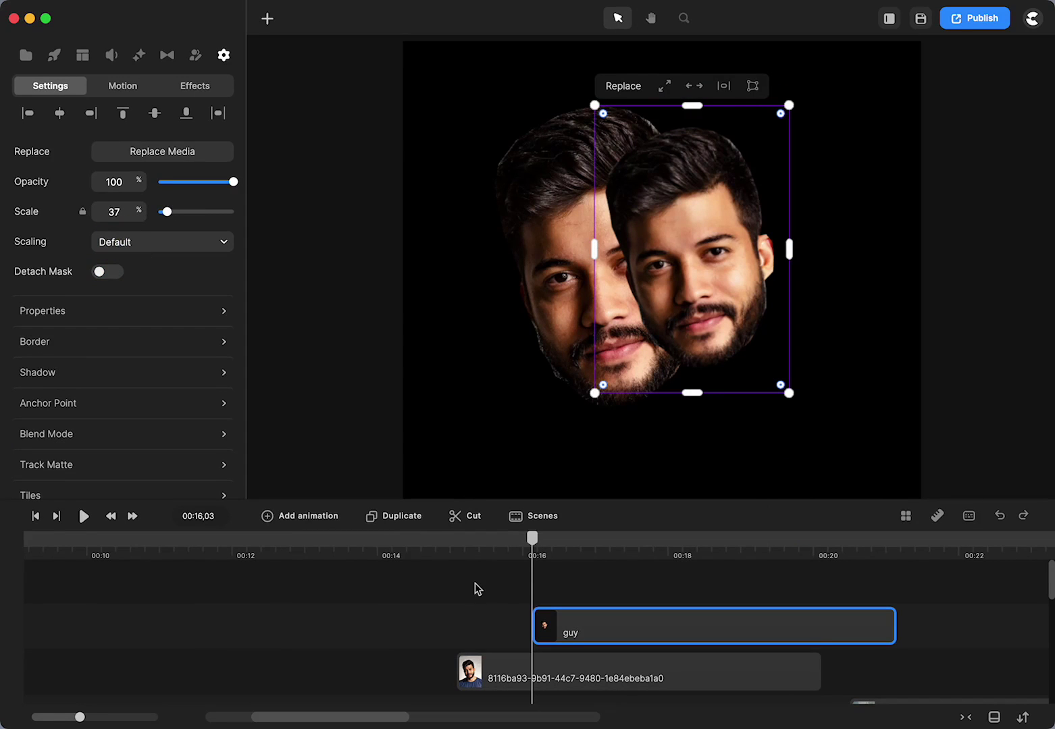
Step: Move the 8116… and a704… photo clips to the start of the timeline
left_click_drag(491, 674, 7, 659)
scroll(405, 662, "left", 3)
left_click_drag(445, 672, 250, 680)
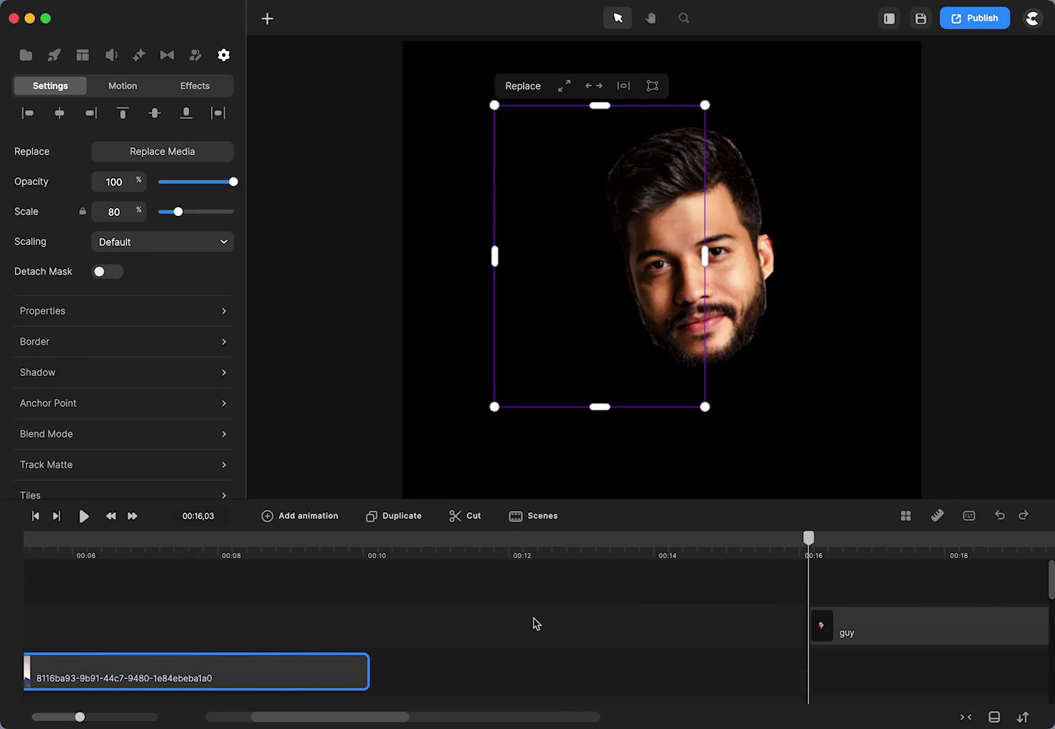
scroll(534, 624, "right", 5)
Step: Shift the SCENE clip left and up into the upper timeline row
scroll(758, 653, "down", 1)
scroll(758, 653, "down", 2)
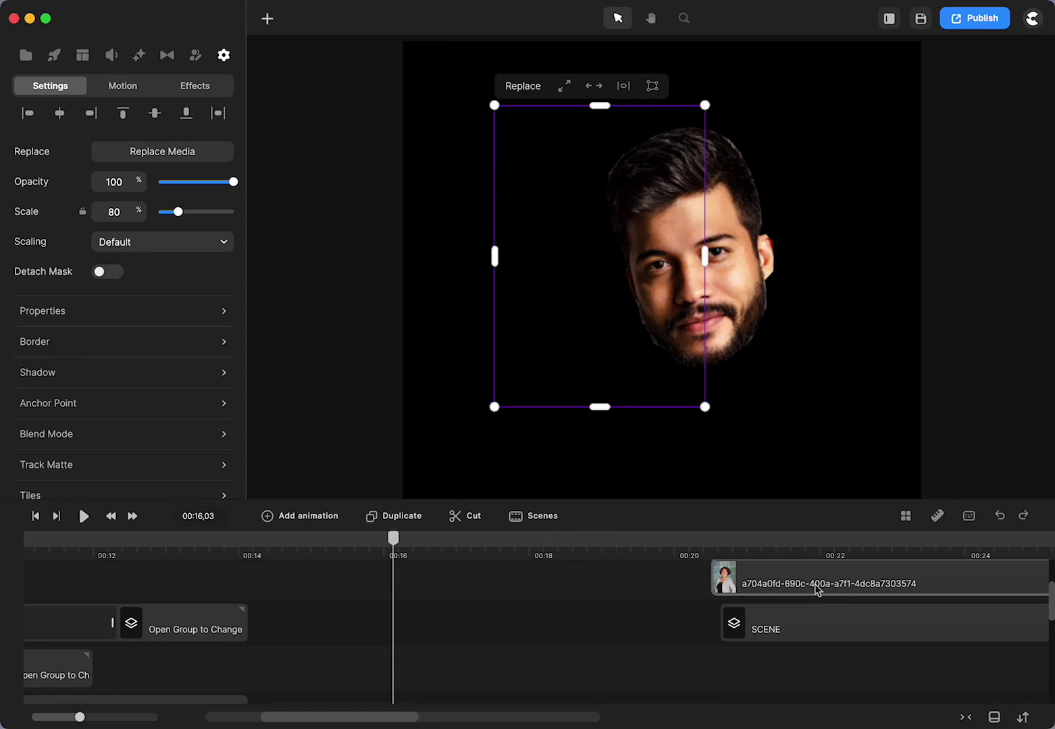
left_click_drag(817, 595, 78, 639)
scroll(351, 616, "left", 3)
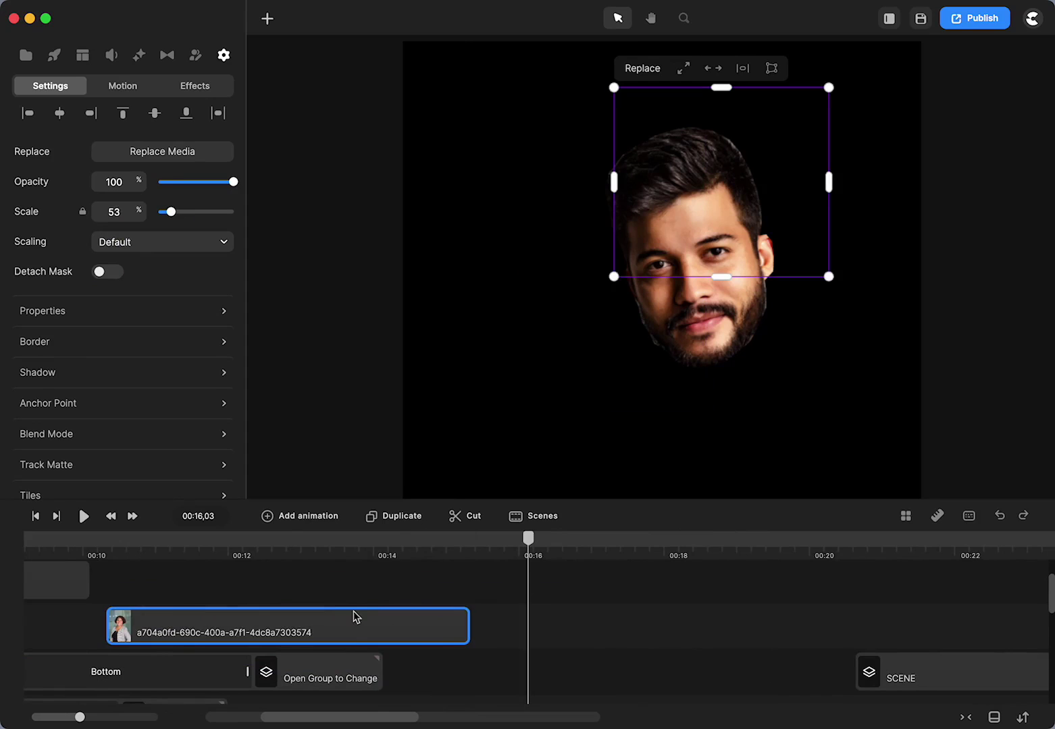
left_click_drag(351, 617, 116, 614)
left_click_drag(906, 684, 548, 638)
Step: Delete the guy clip from the timeline
scroll(552, 645, "left", 3)
scroll(552, 645, "right", 8)
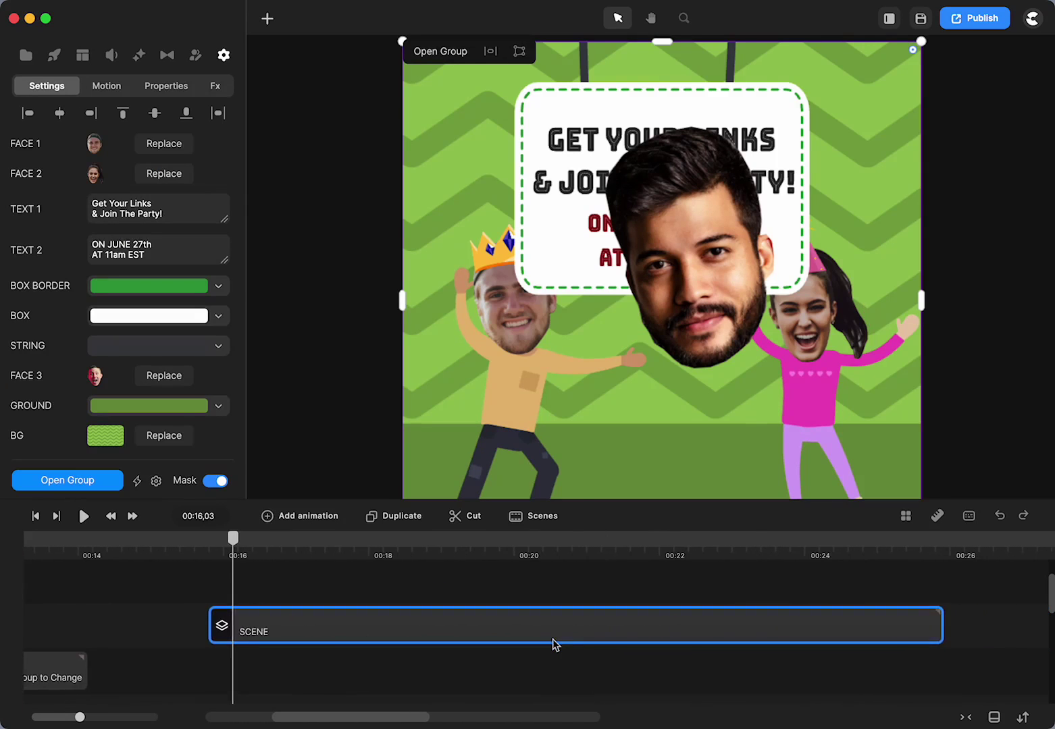
scroll(553, 642, "up", 3)
left_click(411, 629)
key("Delete")
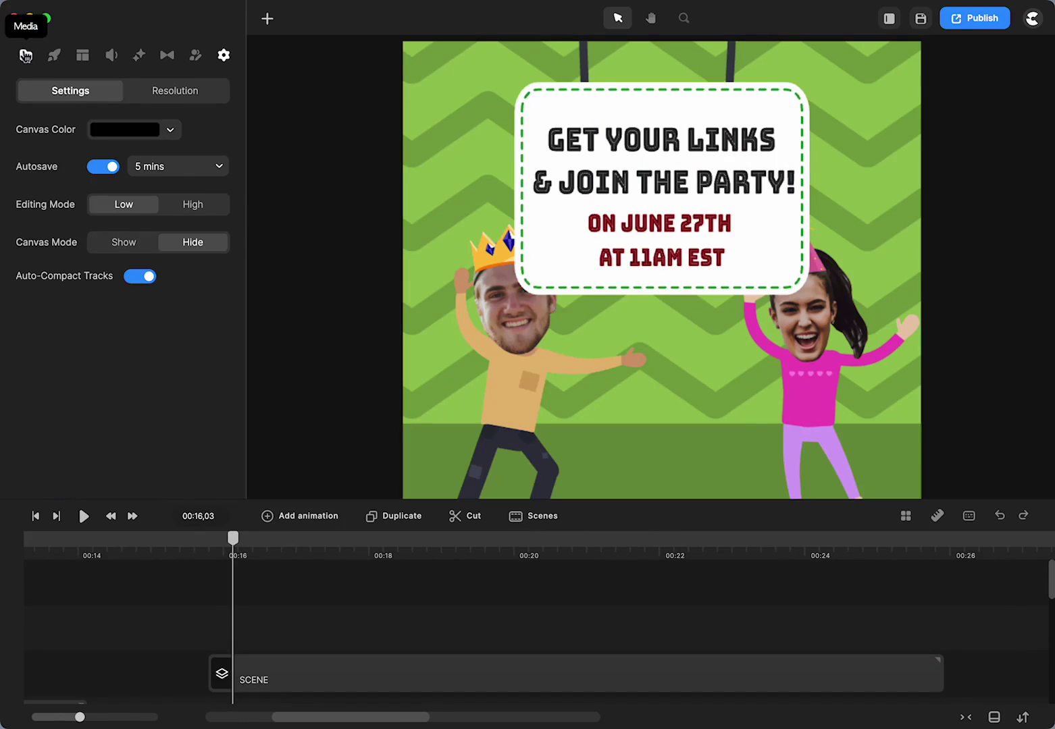
Step: Align the SCENE clip to the playhead, preview the animation, and stop at 00:16,07
left_click(25, 54)
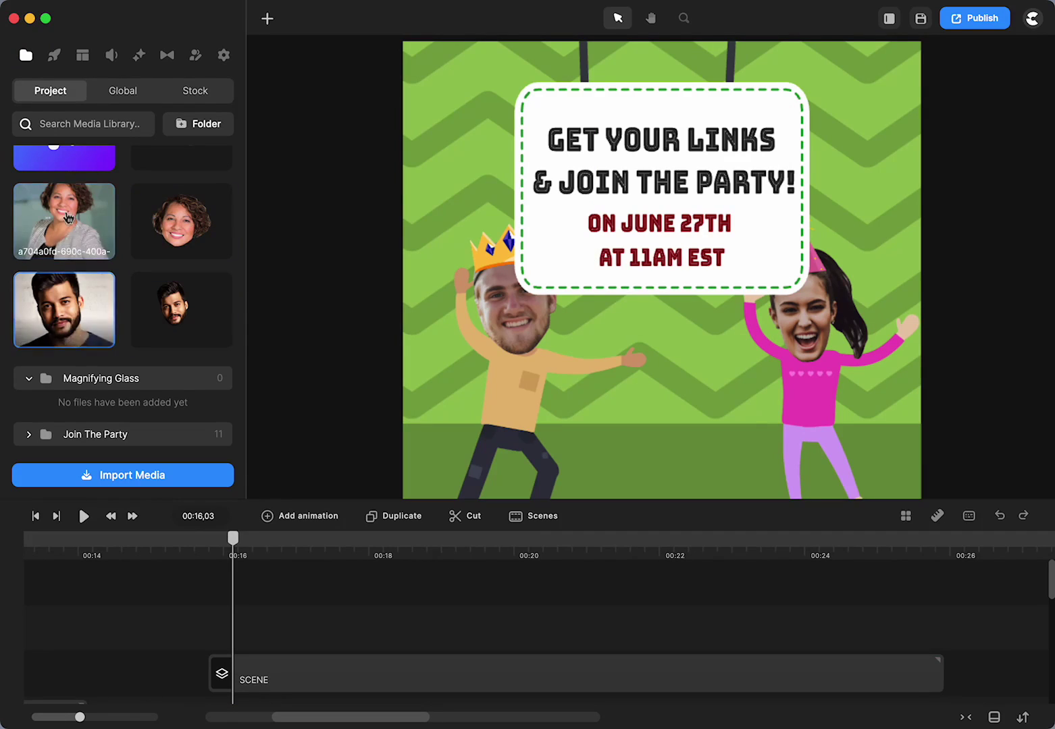
left_click_drag(248, 675, 283, 684)
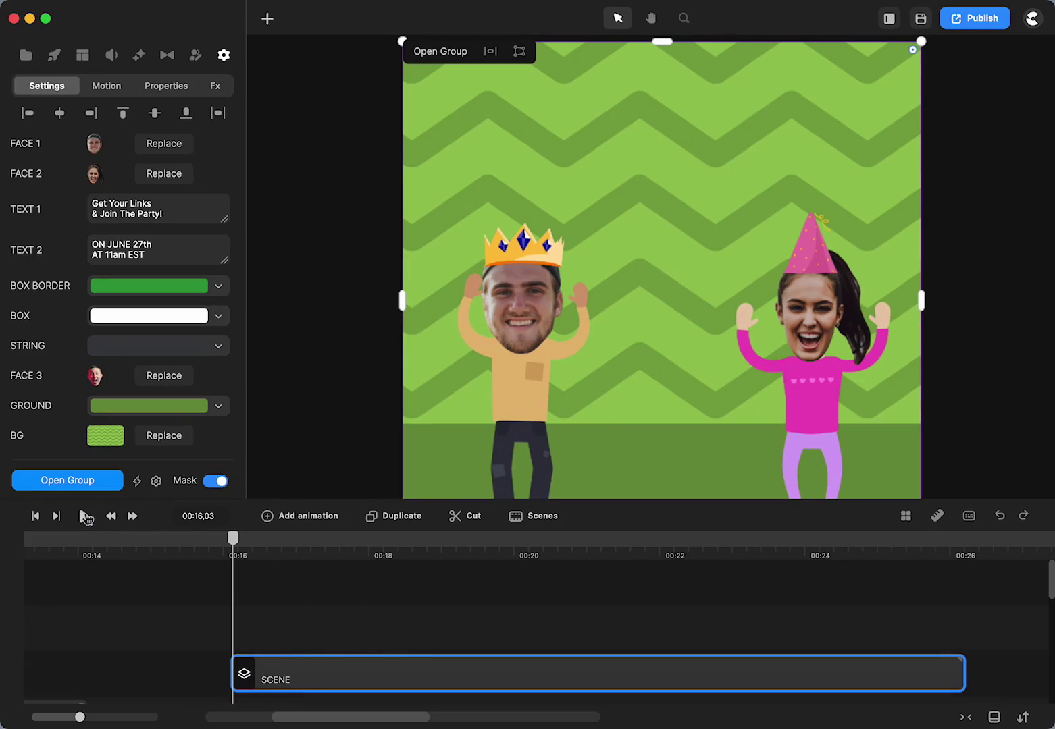
left_click(84, 517)
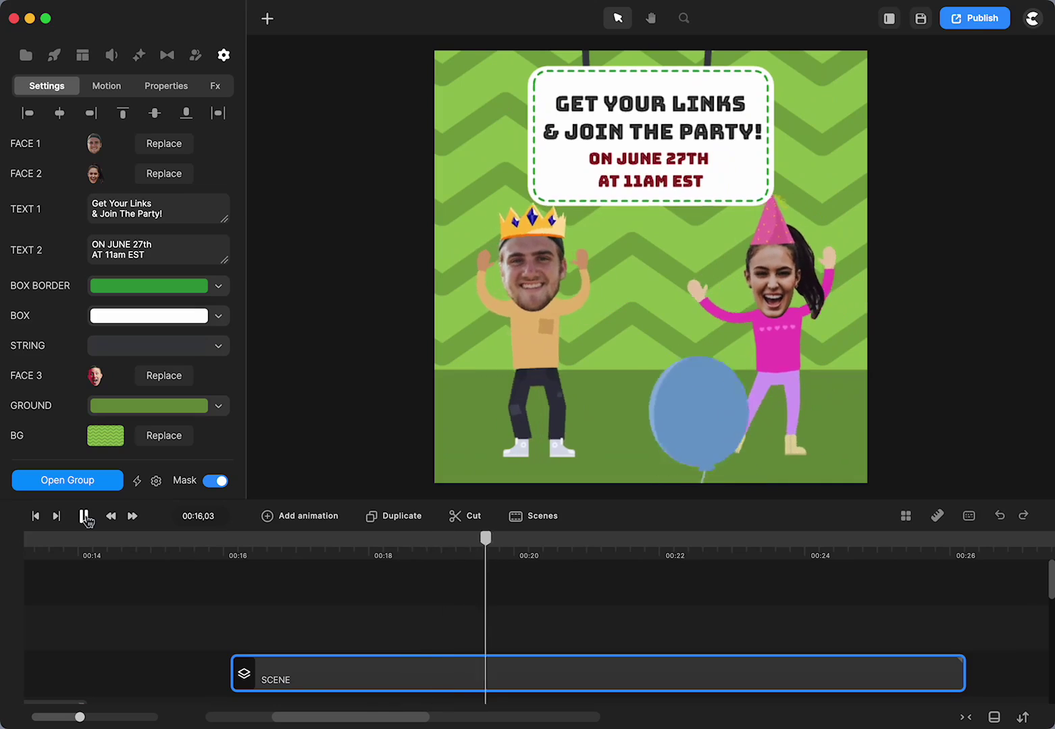
left_click(84, 517)
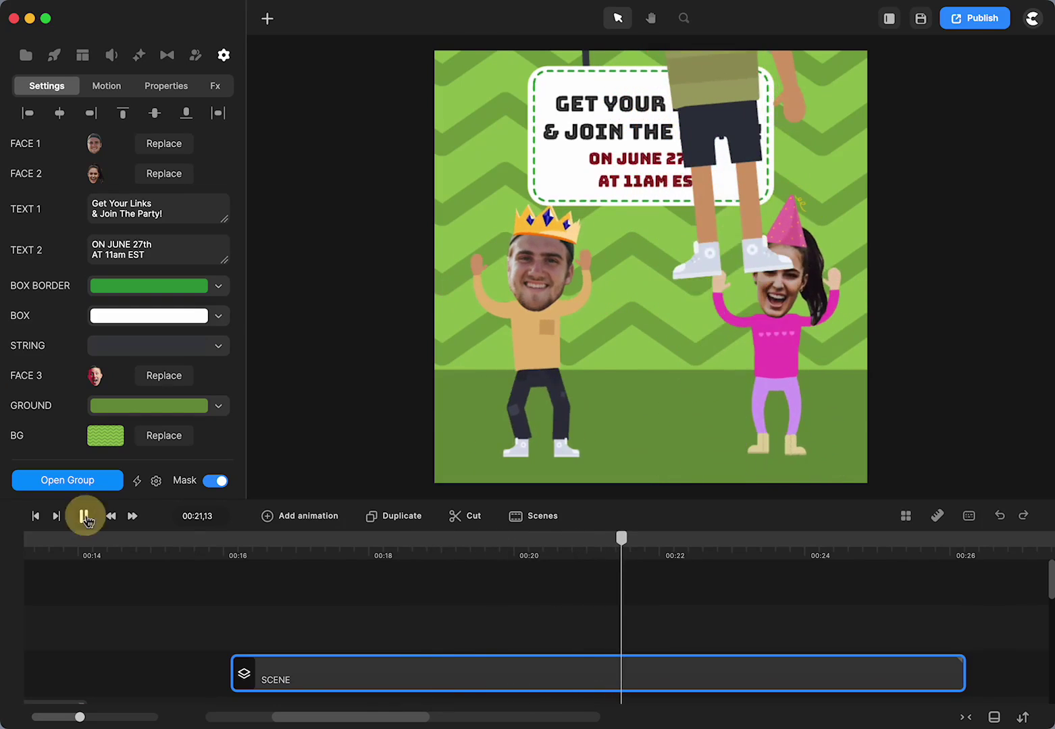
left_click(242, 550)
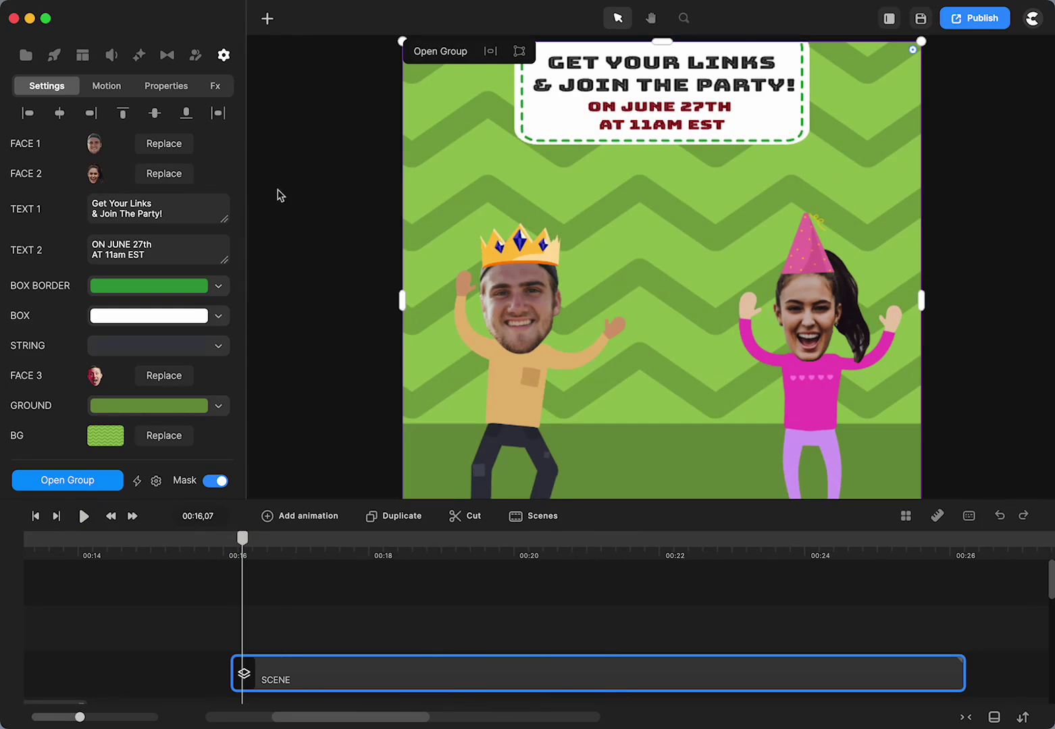
Step: Replace FACE 1 with the bearded man's face on the left dancer
left_click(164, 144)
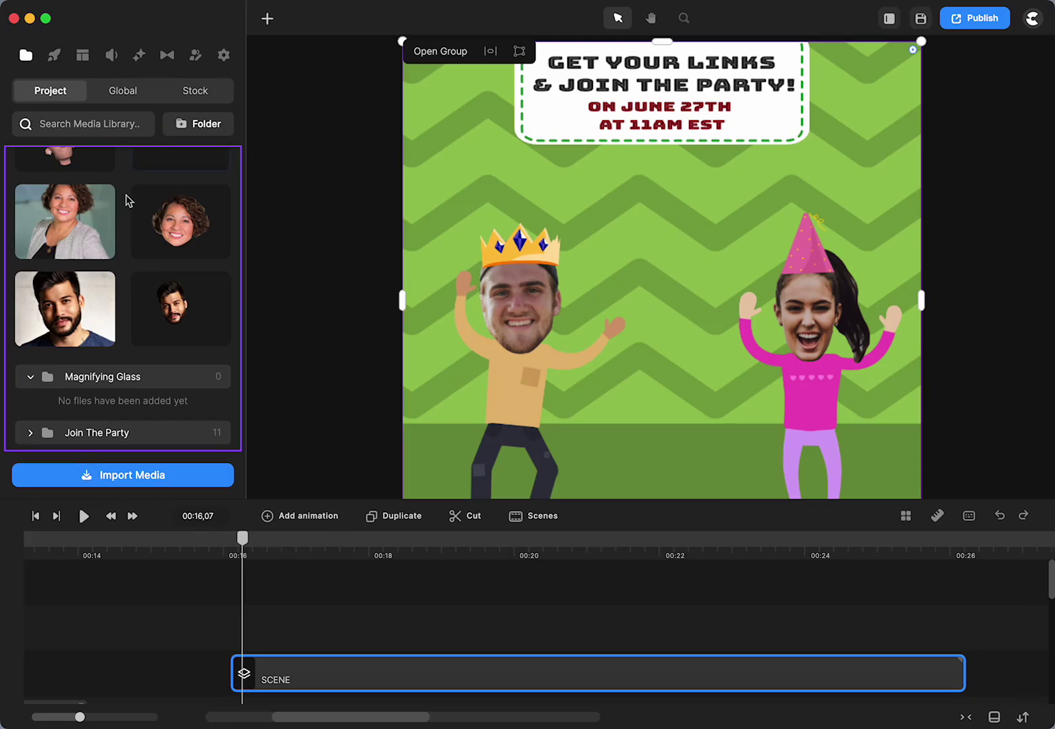
left_click(181, 297)
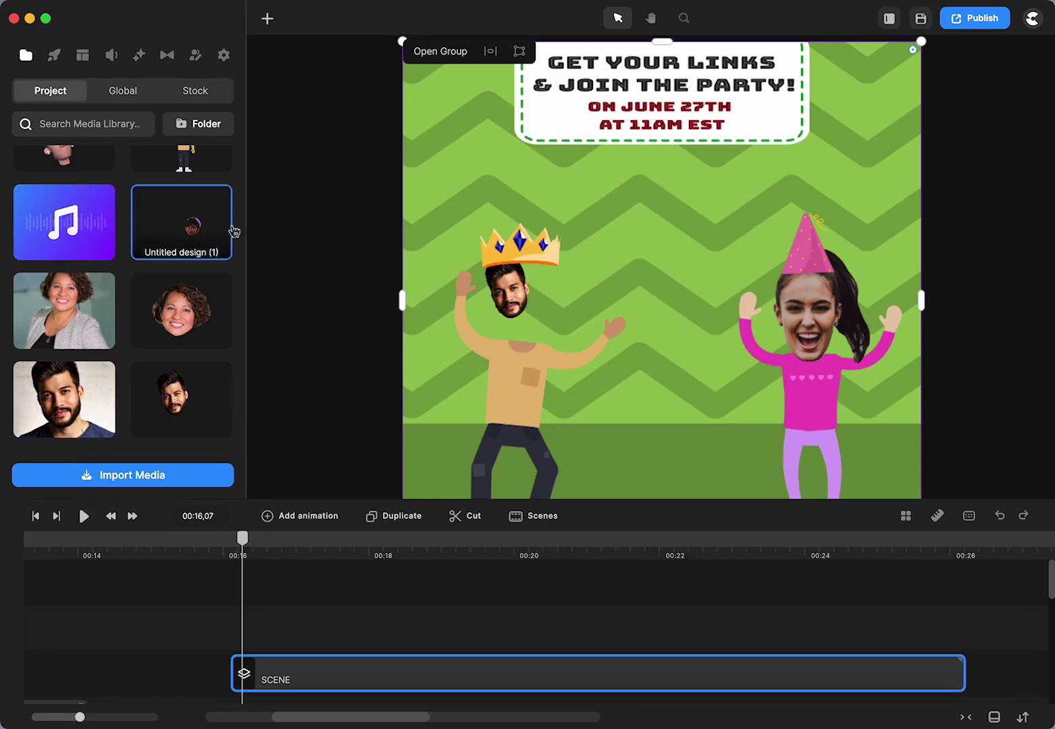
scroll(181, 256, "up", 3)
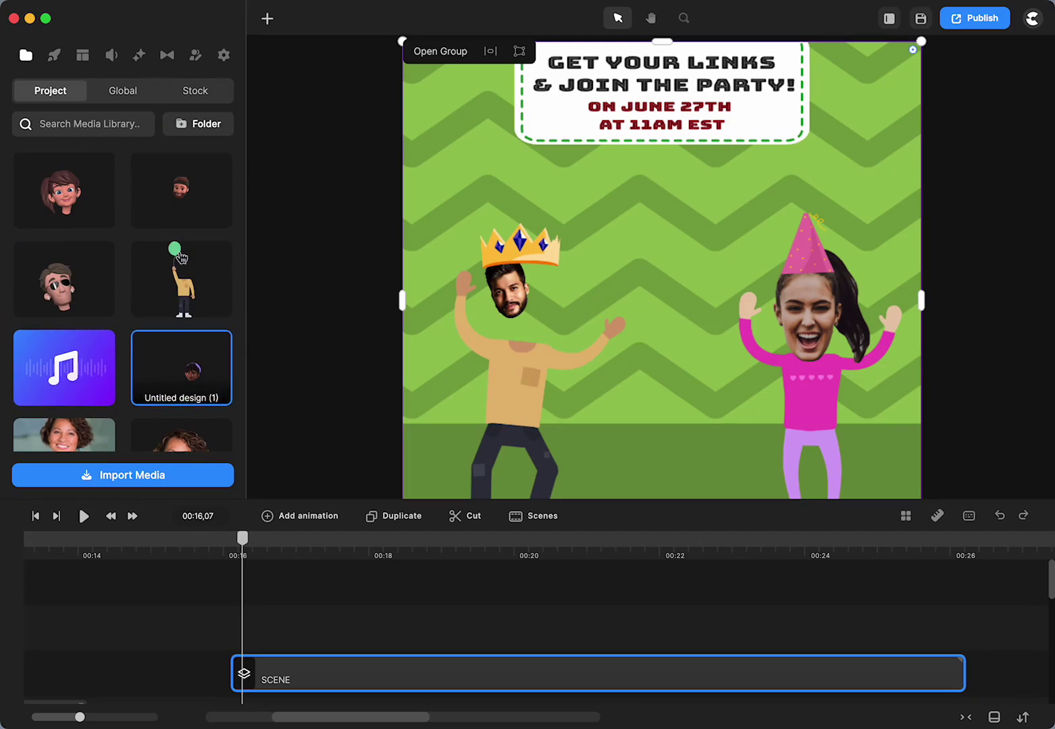
Step: Replace FACE 2 with the curly-haired woman's face on the right dancer and select her
left_click(365, 613)
left_click(359, 669)
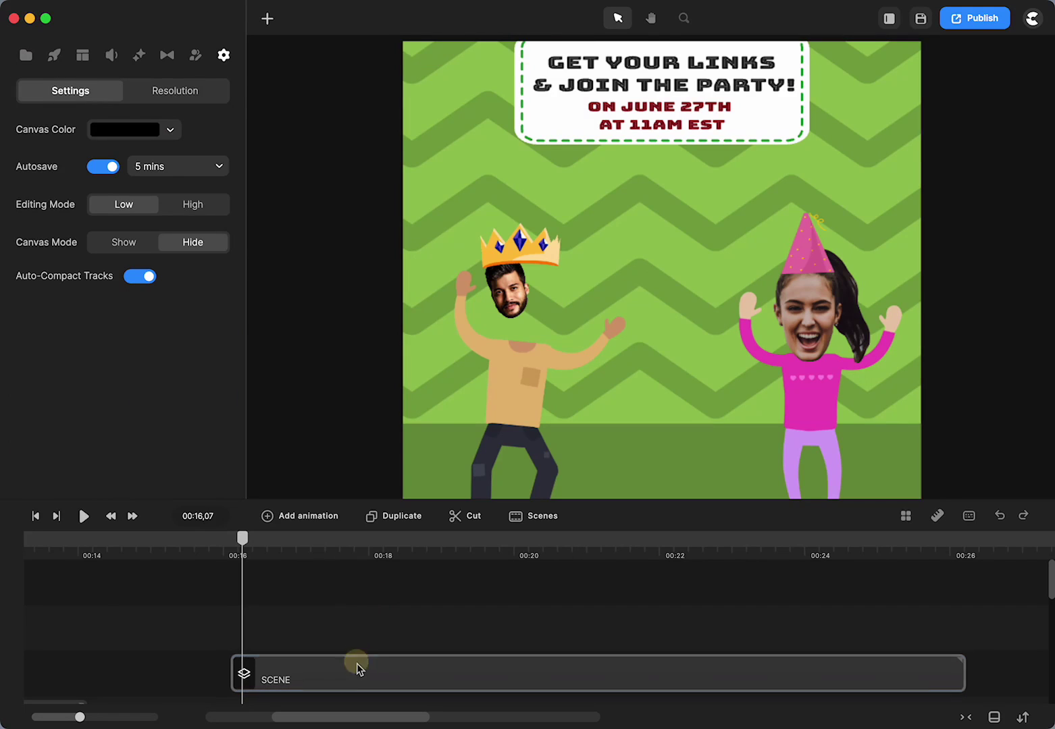
left_click(165, 172)
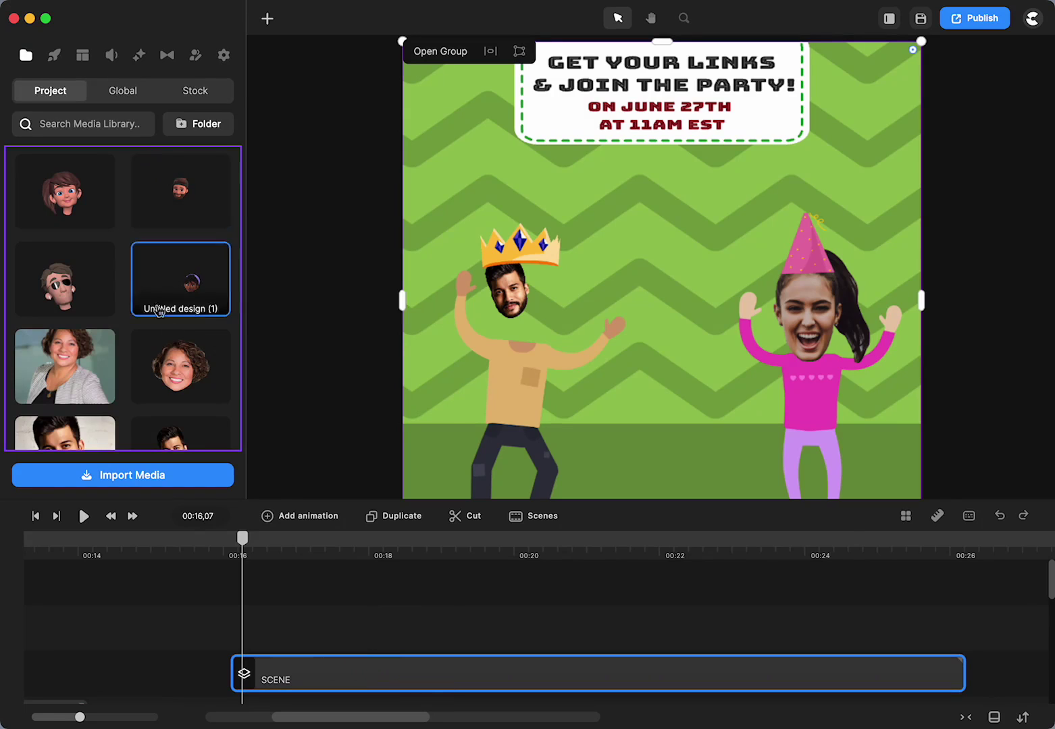
left_click(180, 373)
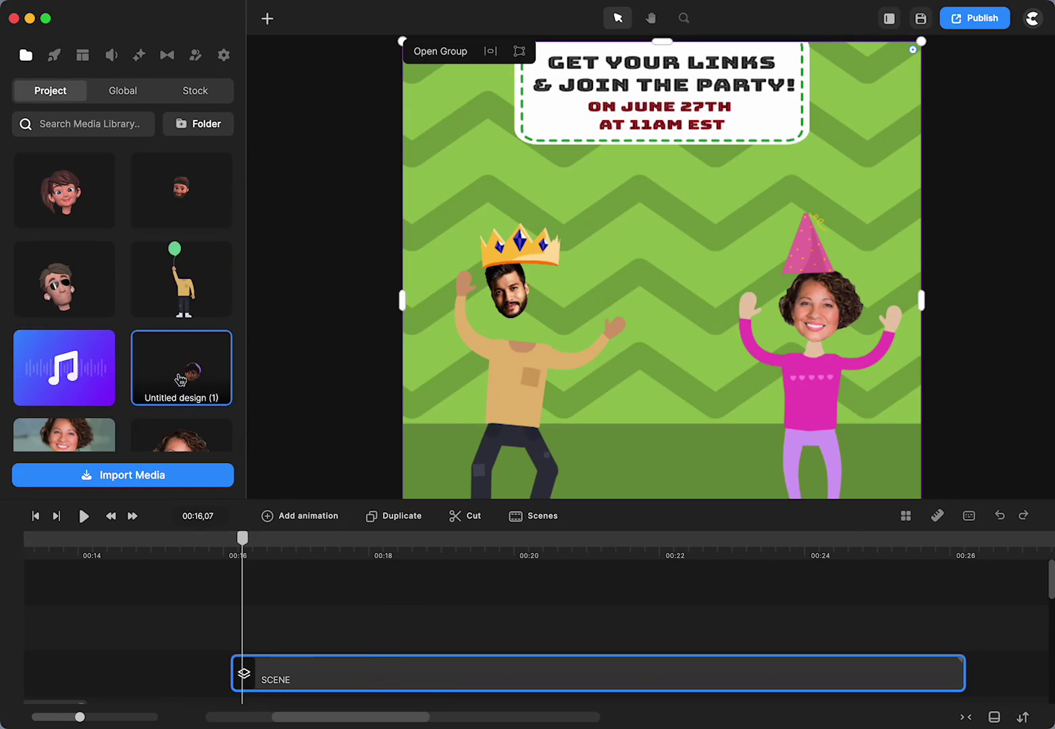
left_click(810, 314)
left_click(810, 314)
Step: Enlarge the curly-haired woman's head image and nudge it up and left
double_click(776, 267)
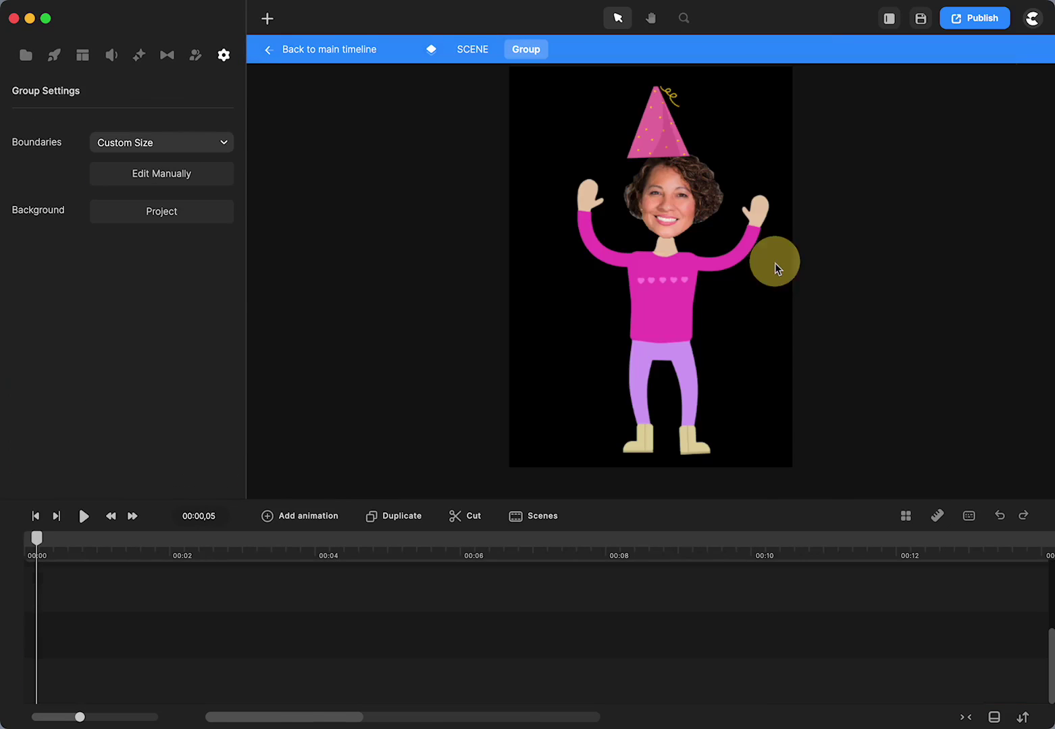
left_click(689, 215)
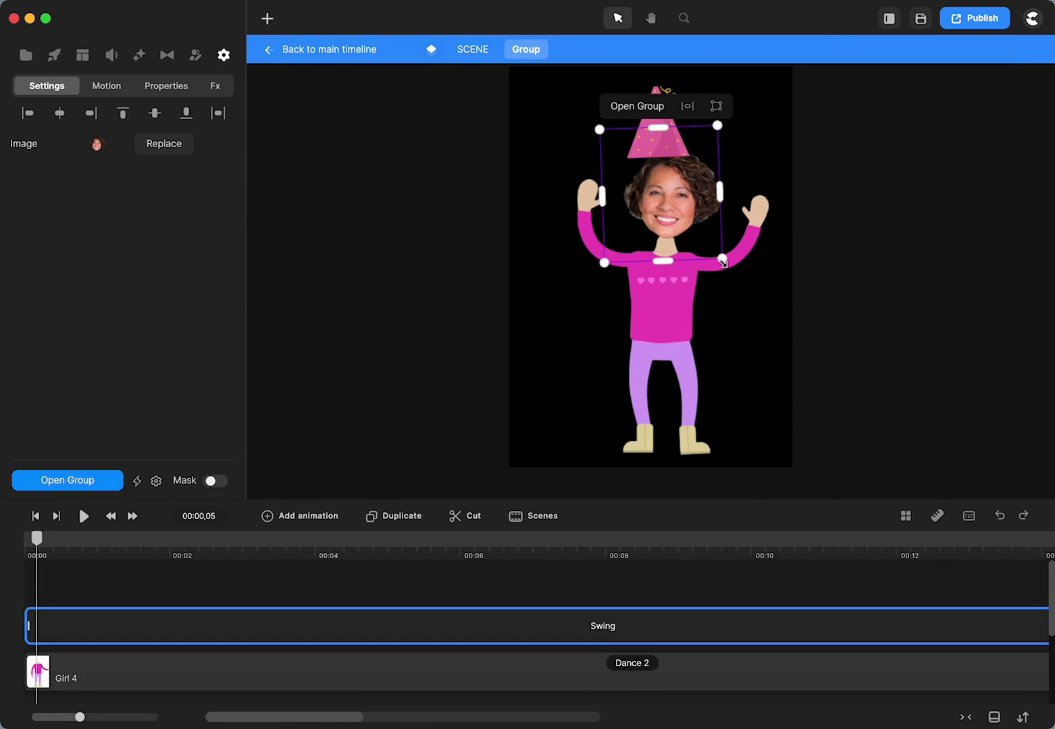
left_click_drag(723, 264, 746, 275)
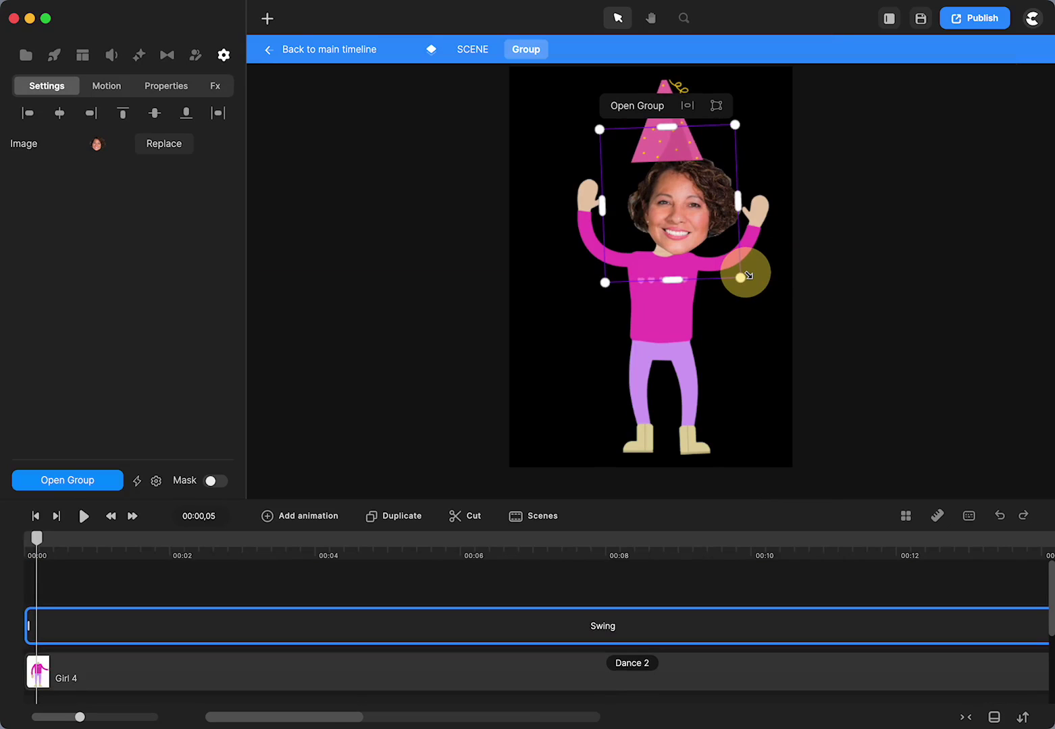
left_click_drag(677, 234, 669, 228)
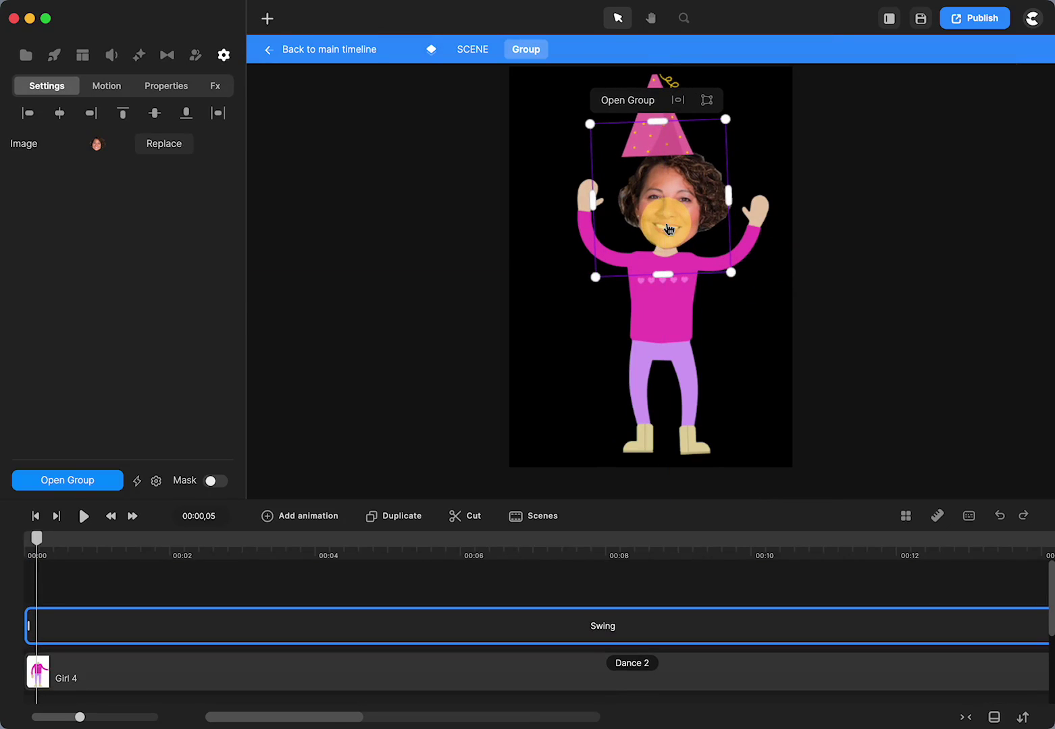
left_click(356, 51)
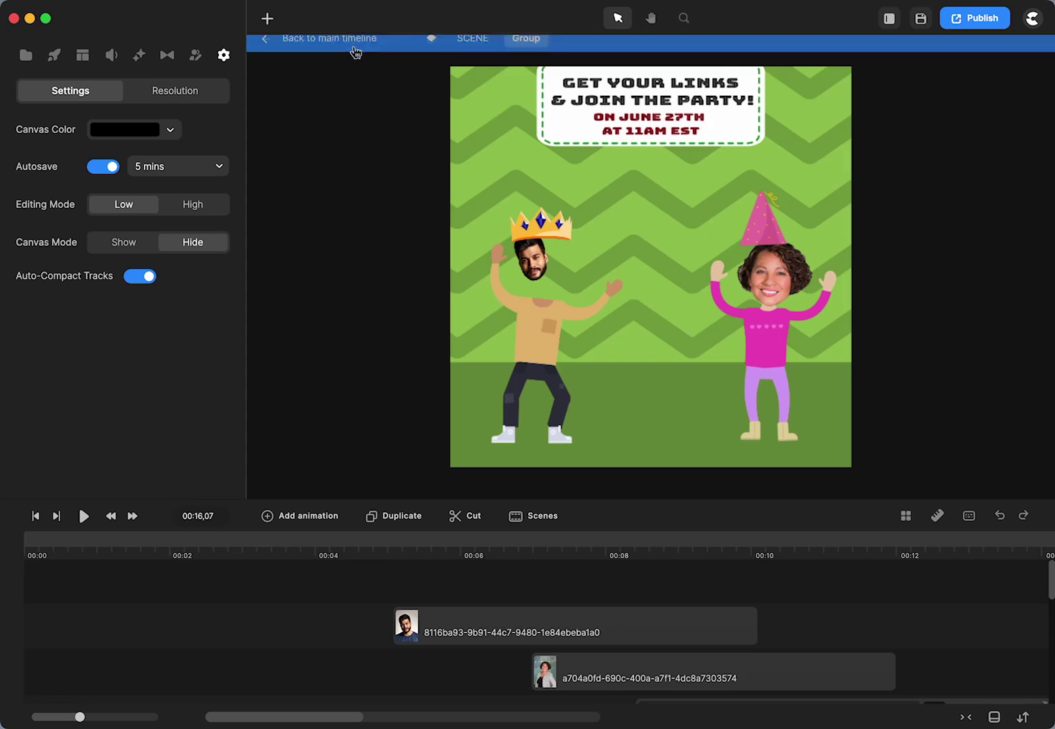
Step: Move the right dancer's pink party hat right and down so it sits on her new face
double_click(757, 254)
left_click(762, 238)
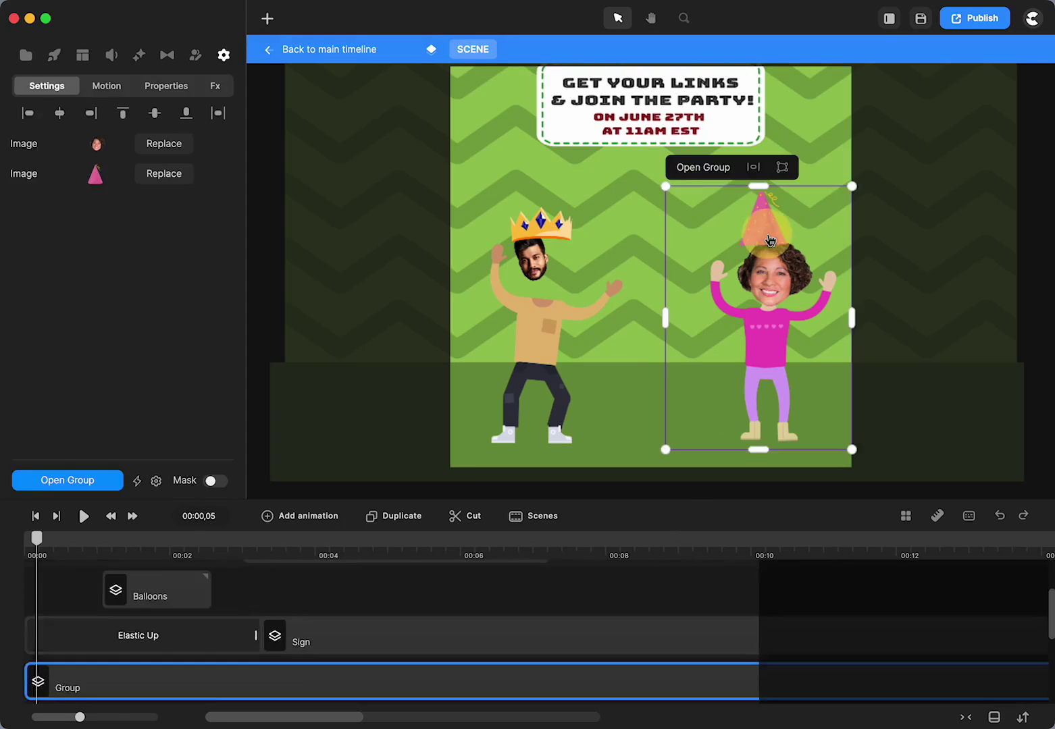
double_click(763, 235)
left_click(661, 153)
double_click(660, 153)
left_click(650, 110)
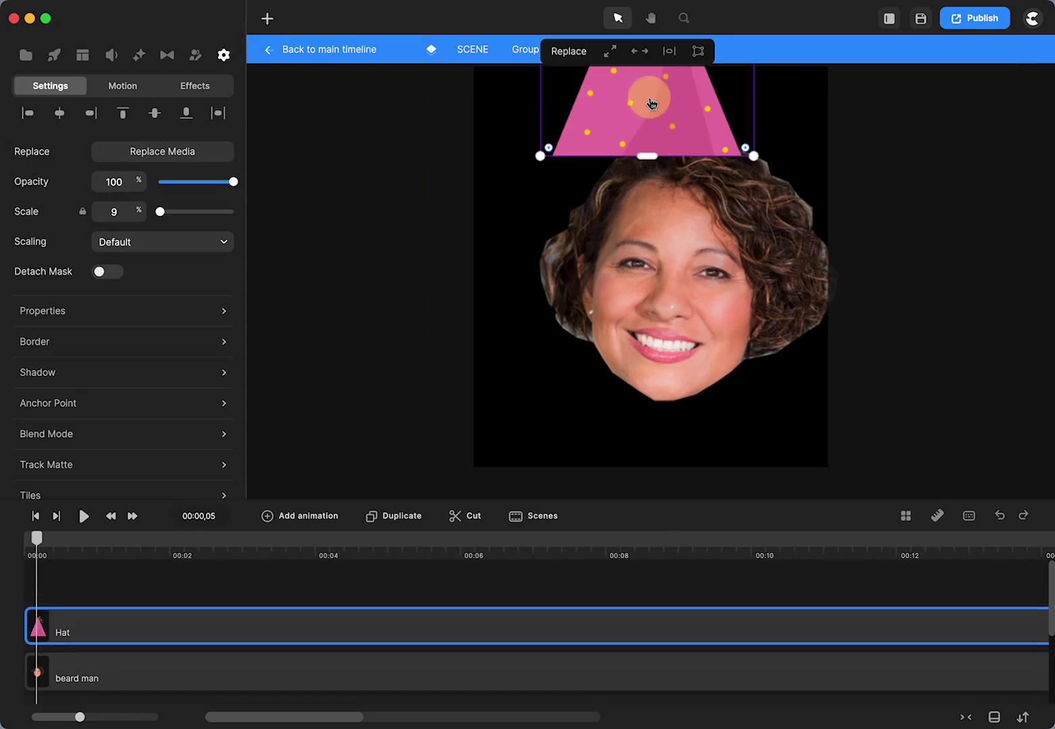
left_click_drag(644, 126, 678, 126)
left_click(372, 50)
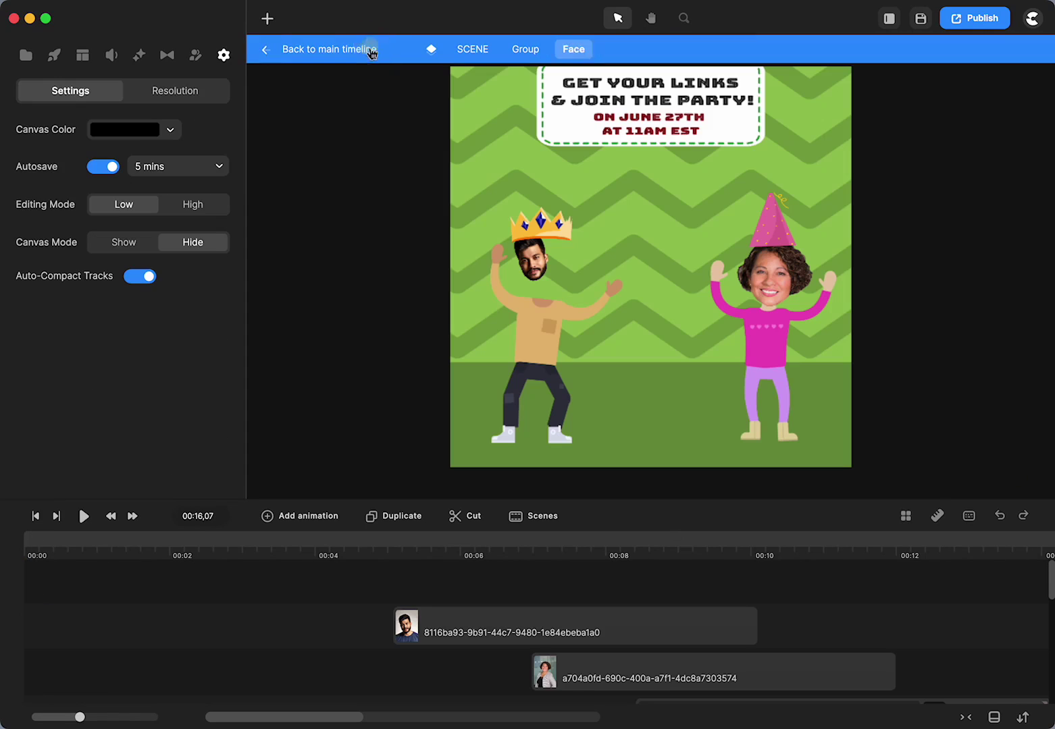
Step: Scale the left dancer's bearded face up to 62 and centre it in his face group
left_click(535, 270)
double_click(535, 270)
left_click(536, 270)
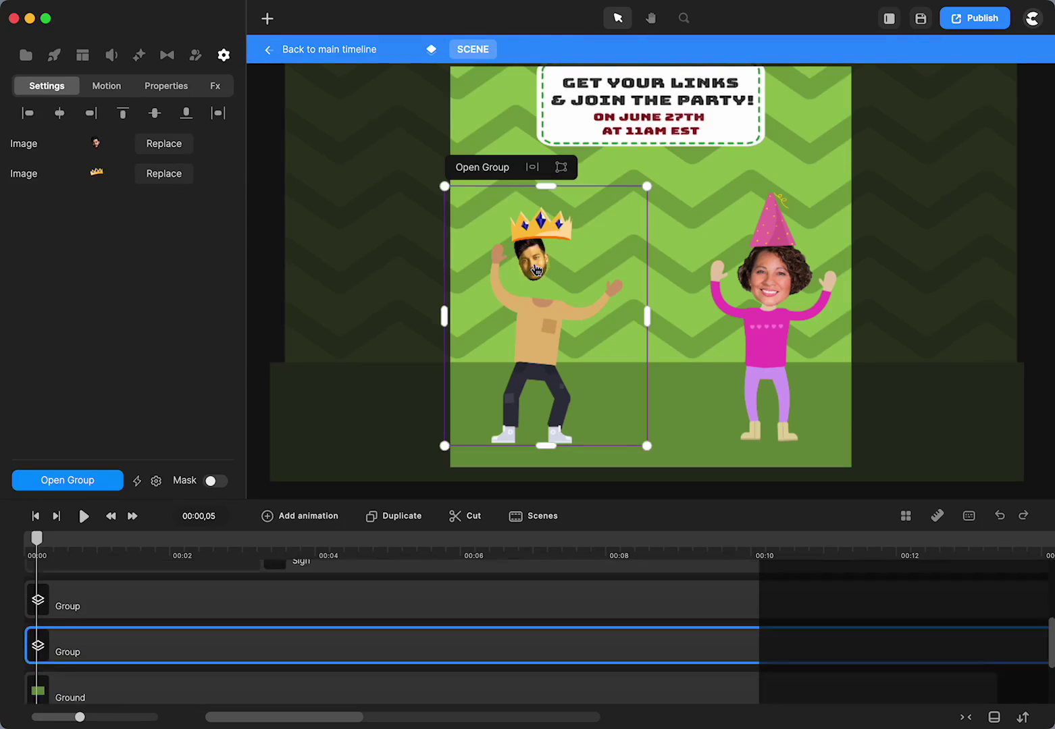
double_click(536, 270)
left_click(636, 198)
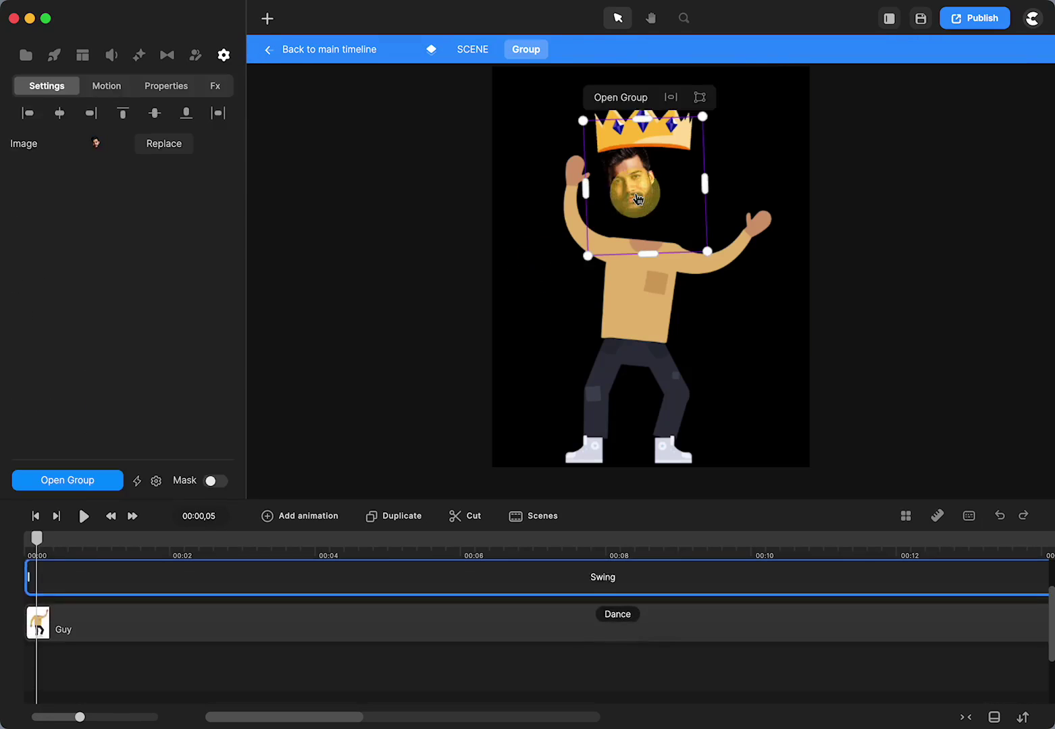
double_click(636, 198)
left_click(631, 283)
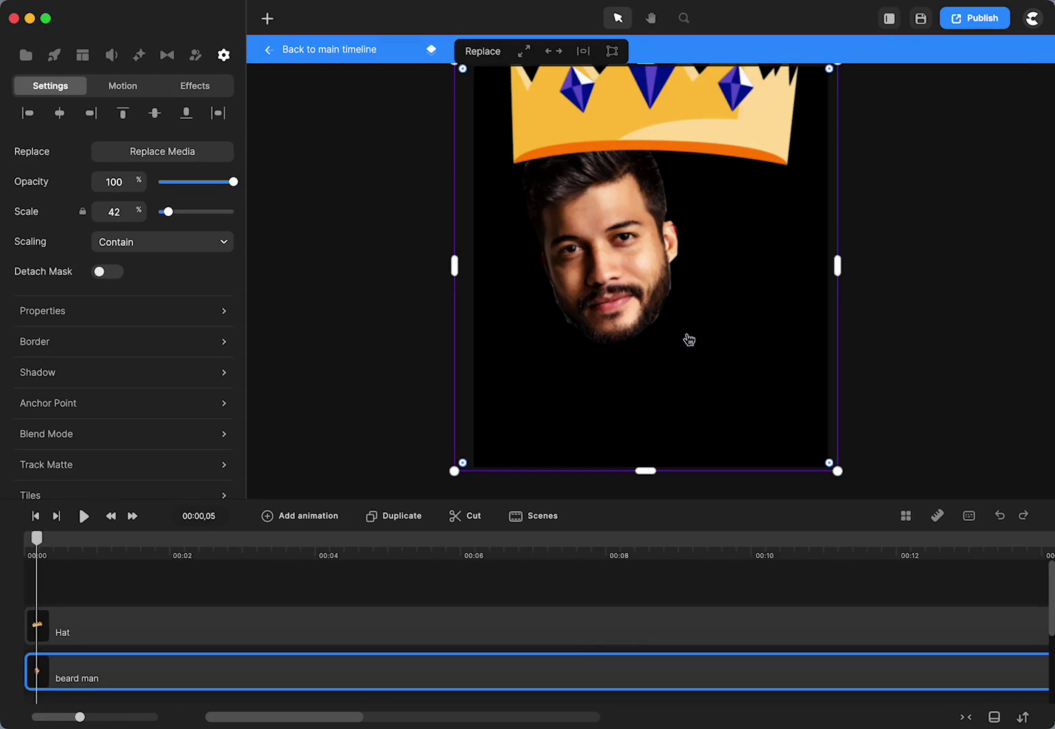
left_click_drag(837, 471, 1029, 657)
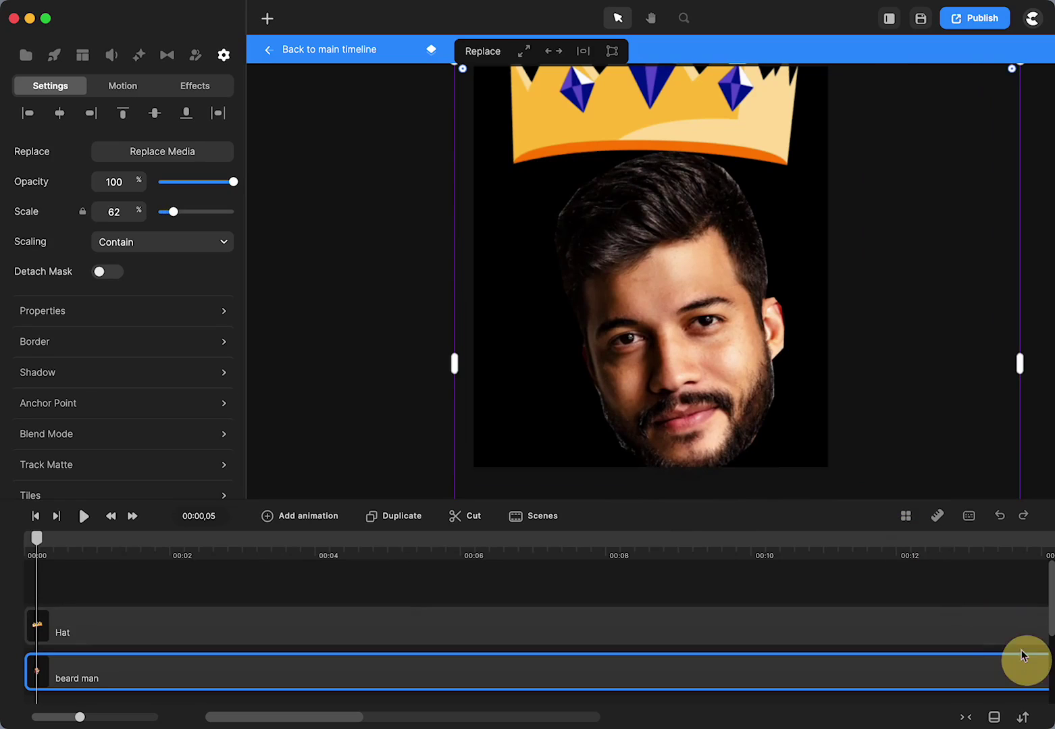
left_click_drag(713, 440, 683, 414)
left_click(415, 140)
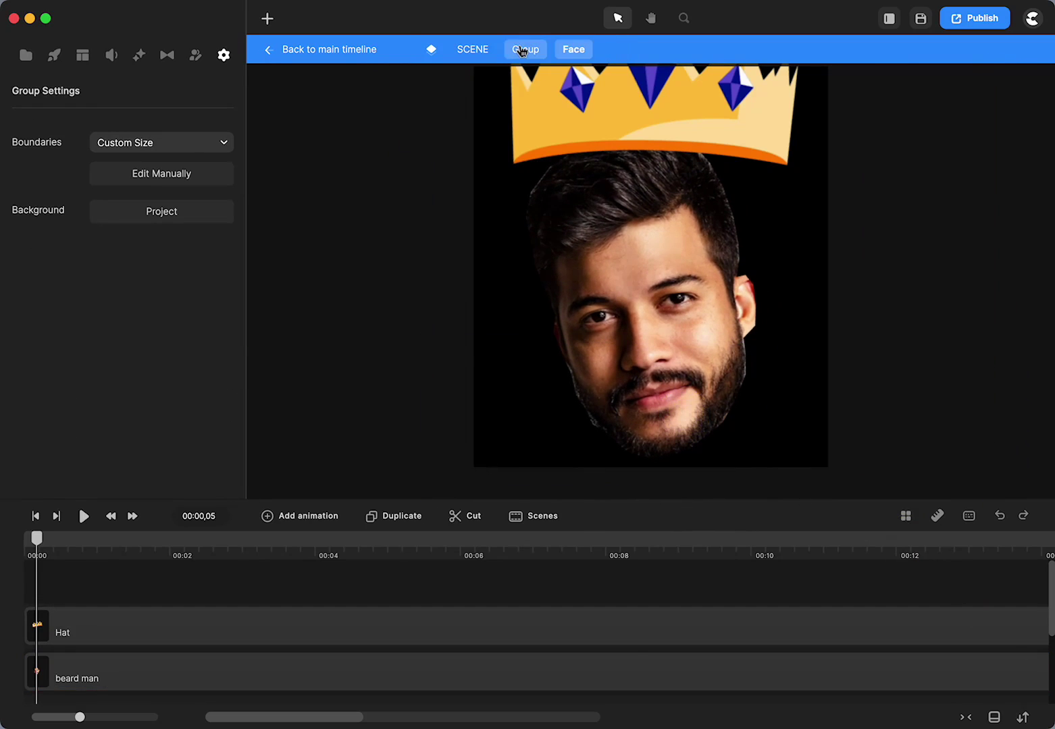
Step: Enlarge the face-and-crown group, then lower, shrink to 18% and tilt the crown onto his head
left_click(522, 50)
left_click(653, 215)
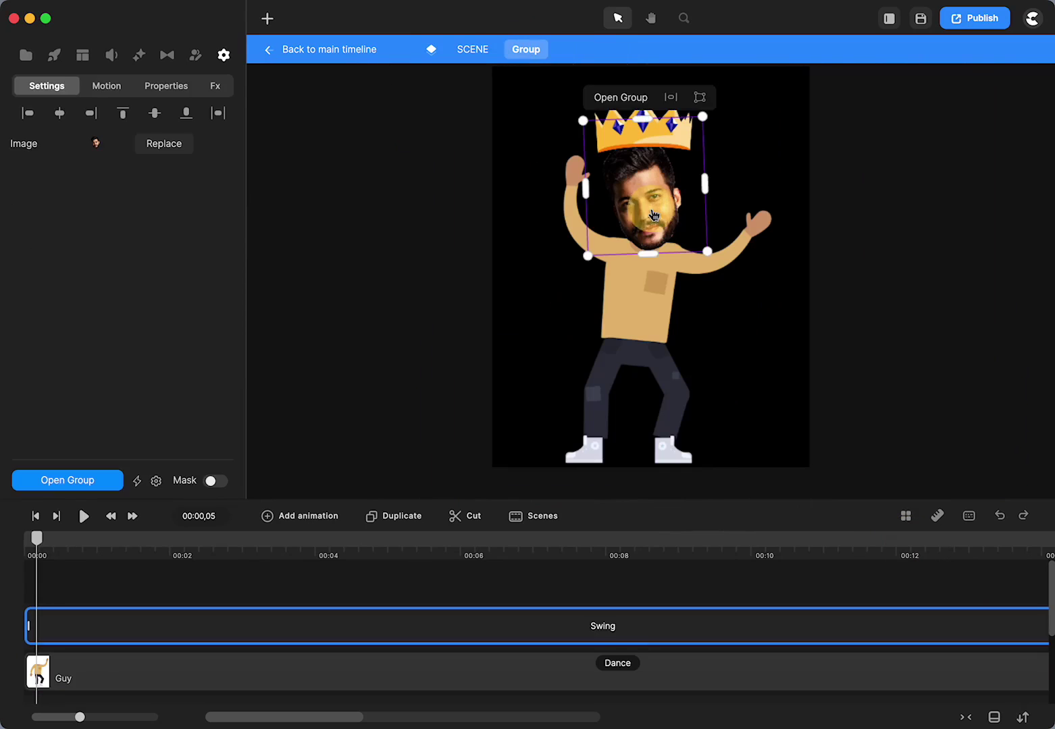
left_click(653, 215)
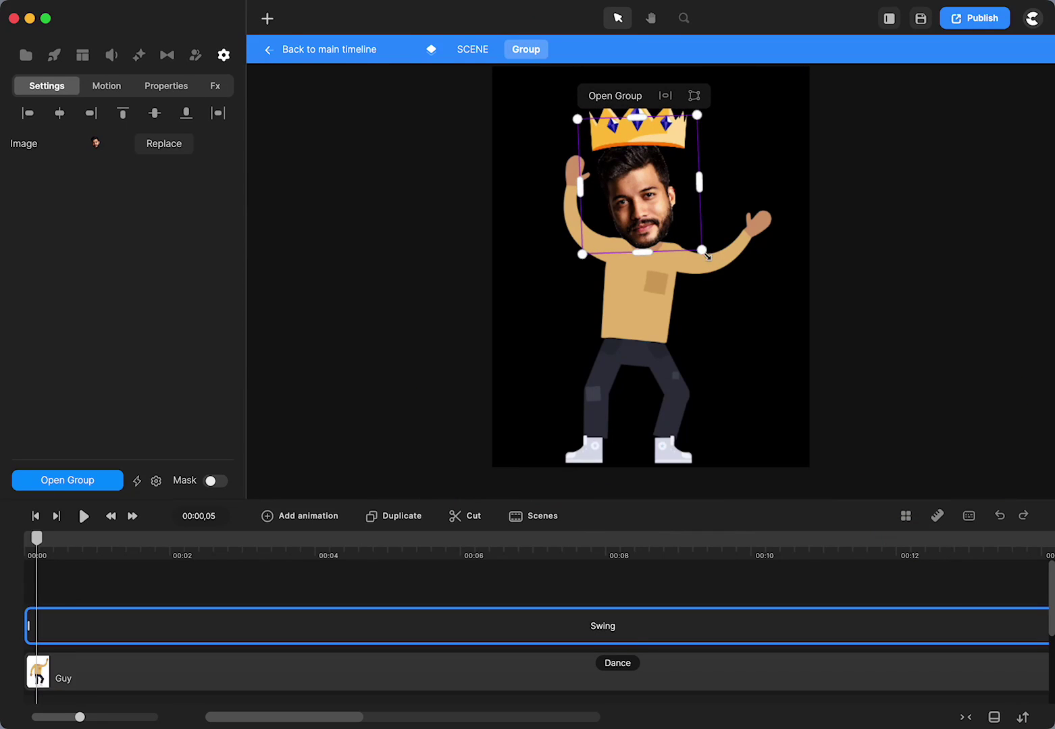
left_click_drag(702, 250, 721, 270)
left_click(654, 240)
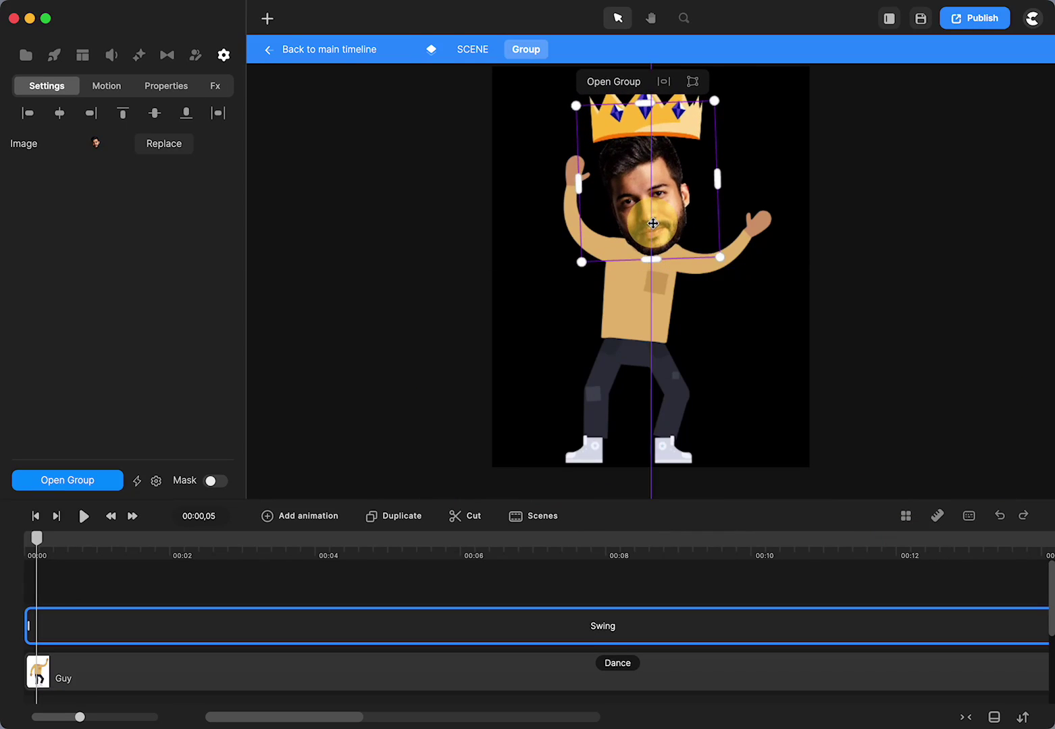
double_click(611, 121)
left_click_drag(680, 119, 679, 141)
left_click_drag(907, 369, 860, 336)
left_click_drag(622, 126, 638, 146)
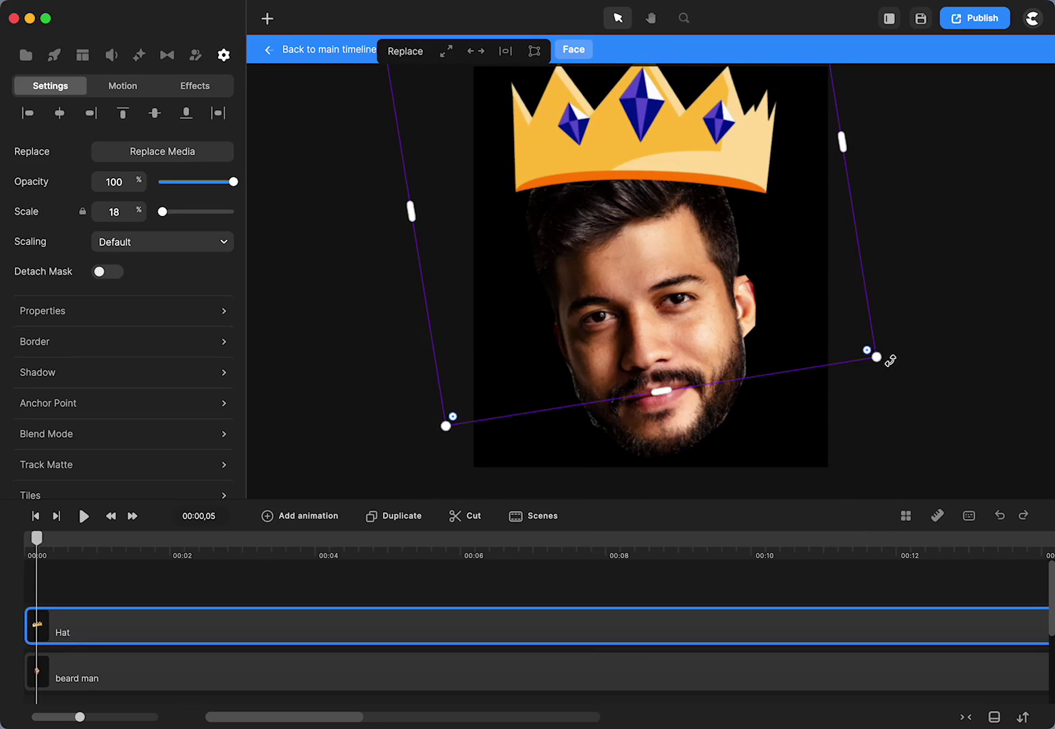
mouse_move(890, 361)
left_mouse_down()
mouse_move(881, 337)
mouse_move(892, 354)
left_mouse_up()
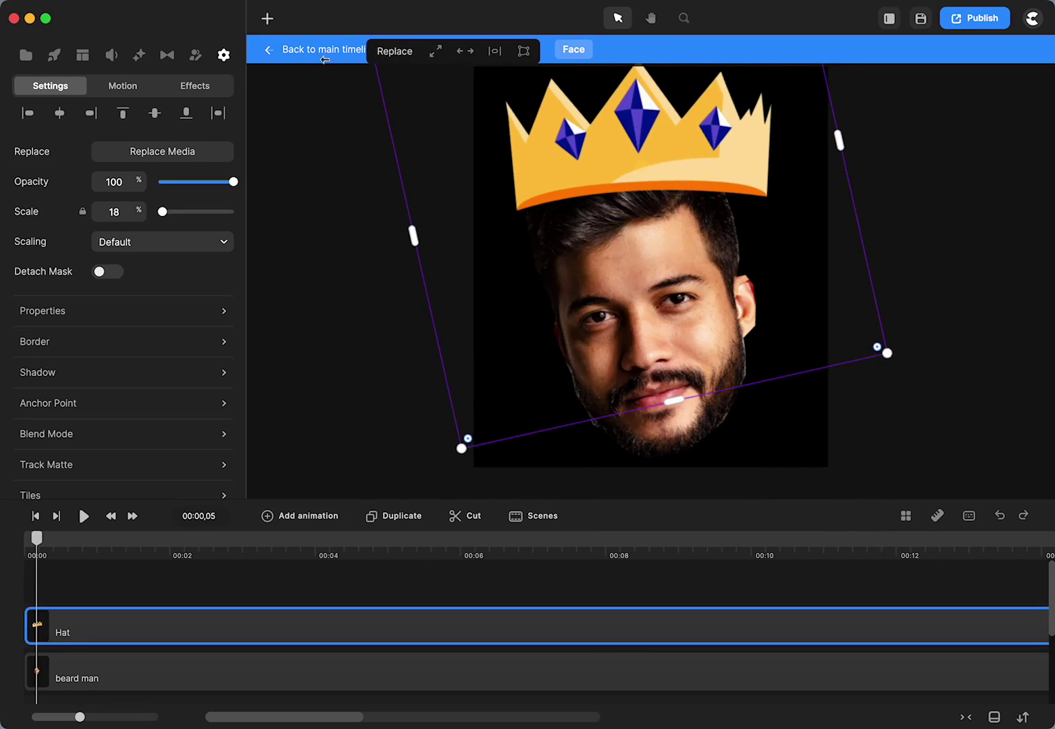
Step: Play the party scene through to 00:22,10, then select the SCENE clip for its group settings
left_click(293, 51)
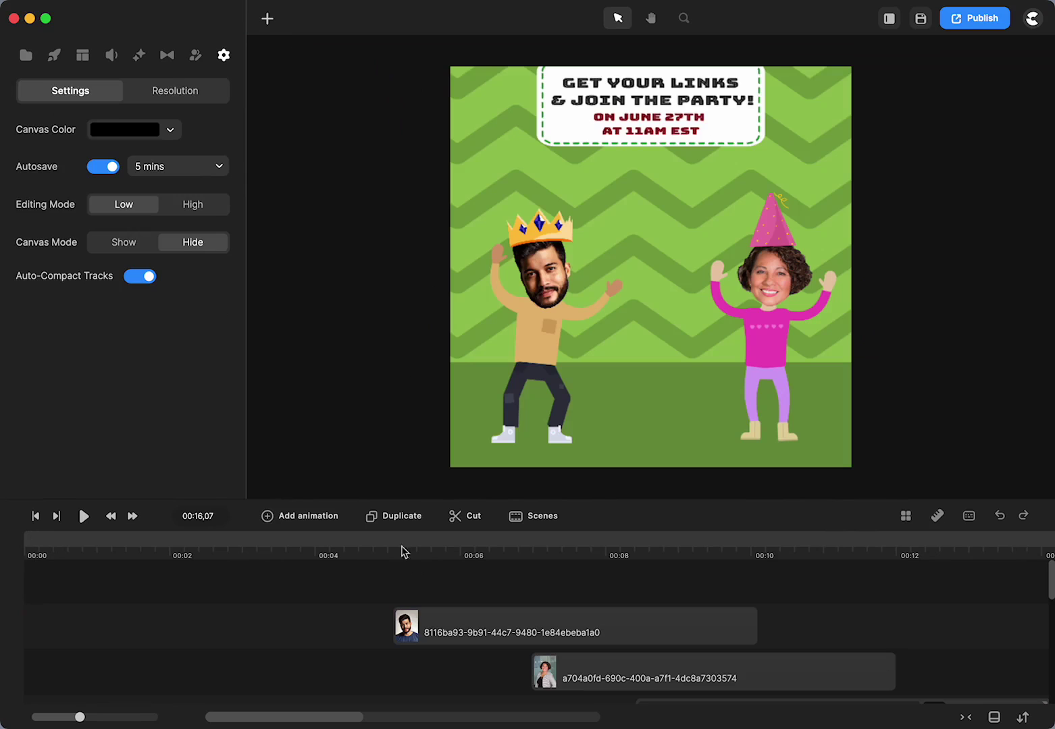
scroll(730, 569, "right", 8)
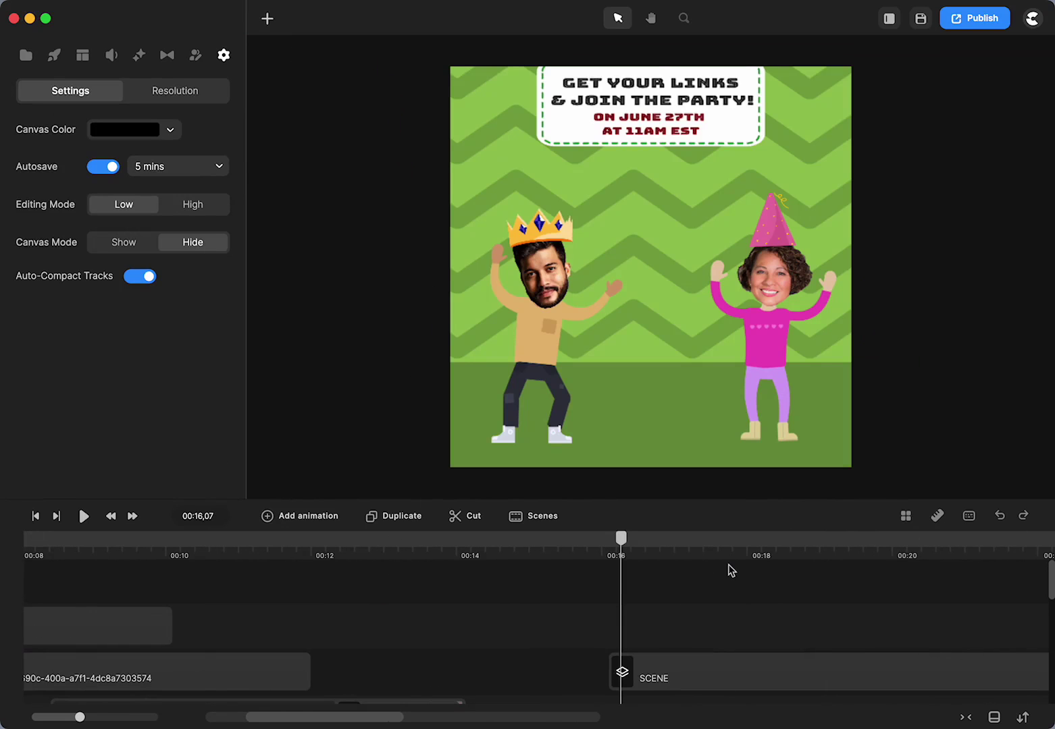
left_click(85, 517)
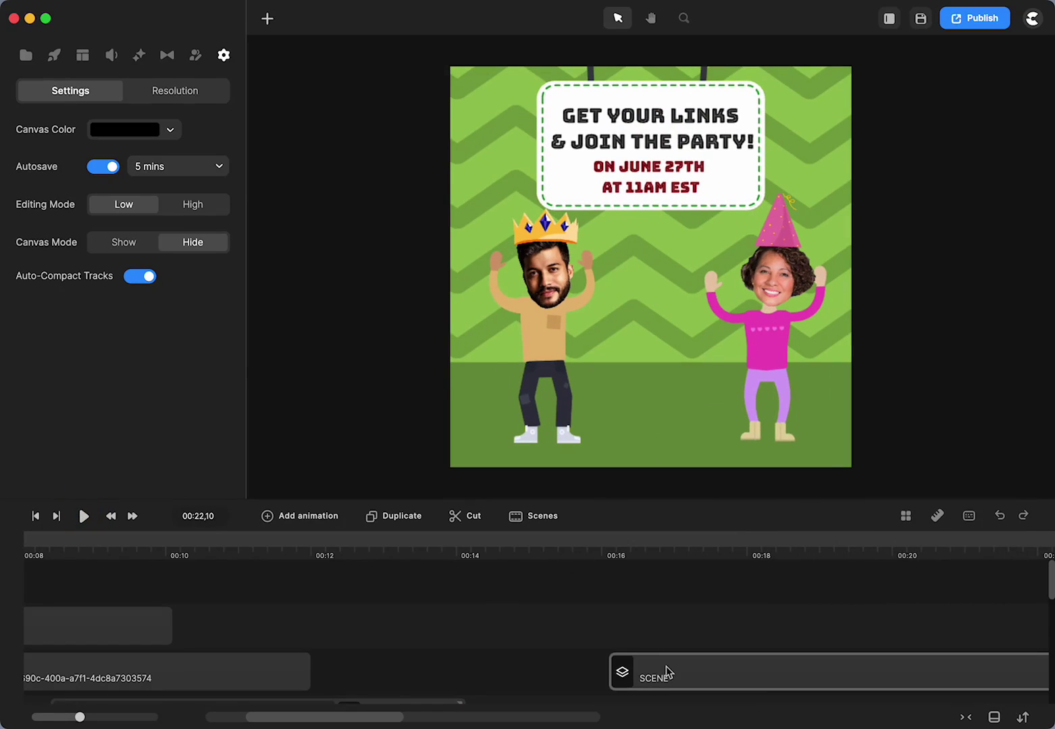
left_click(667, 676)
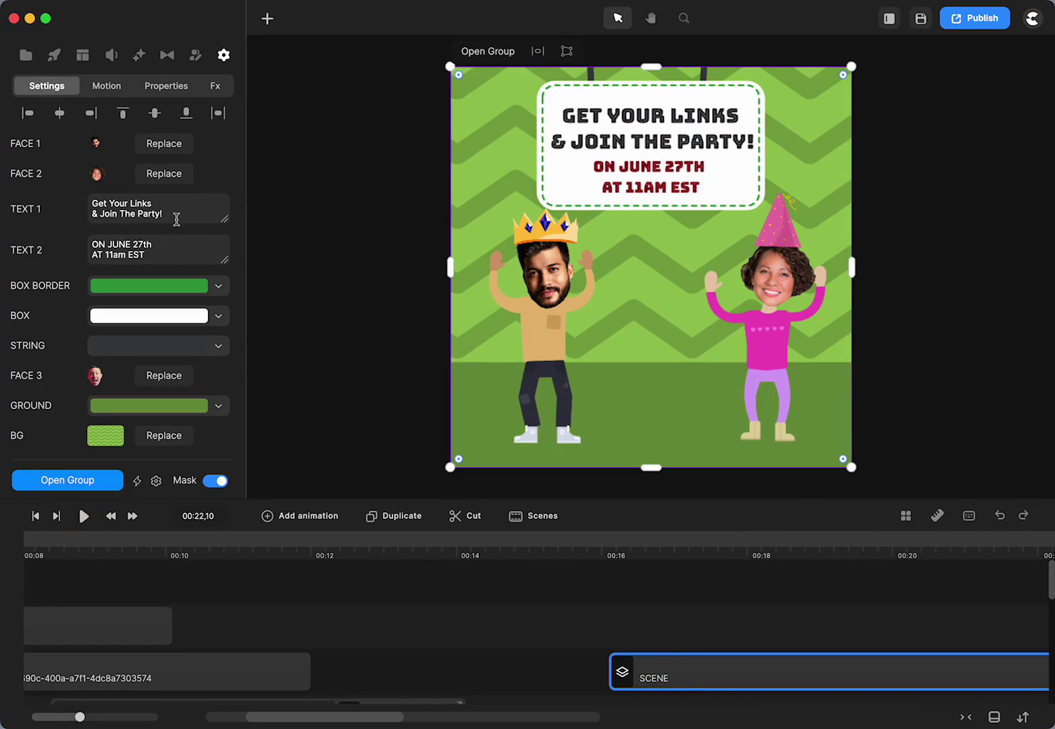
Step: Change TEXT 1 to 'Come to our Bobblehead Party' with 'Bobblehead Party' on a second line
left_click_drag(176, 219, 79, 213)
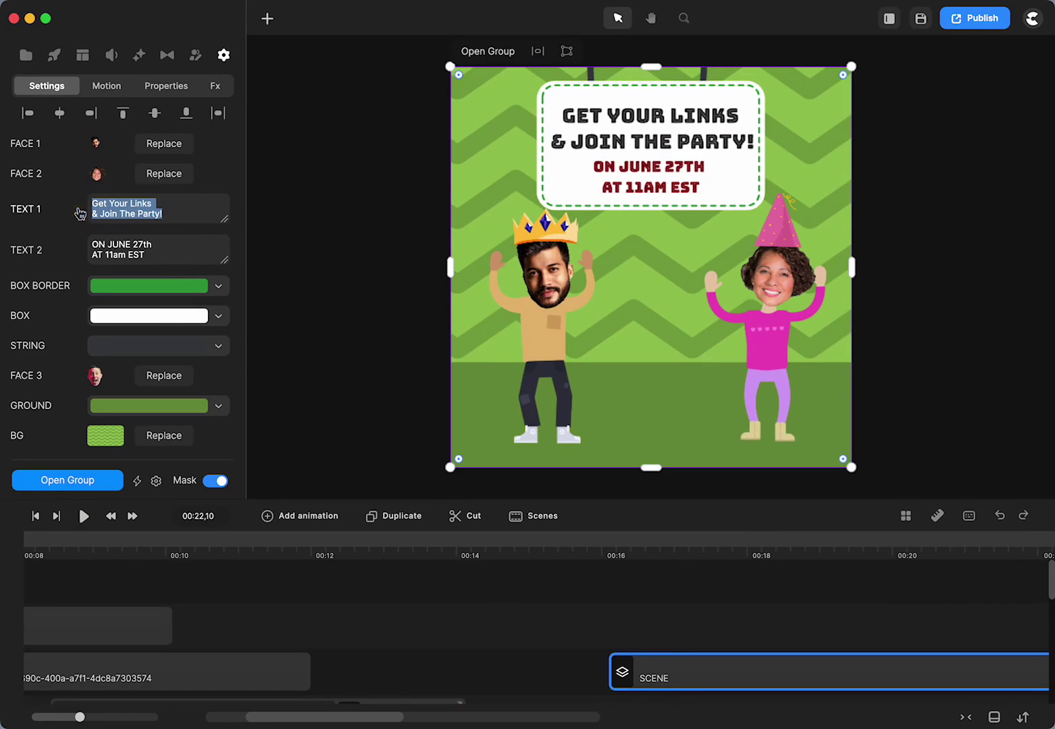
type("Come to our")
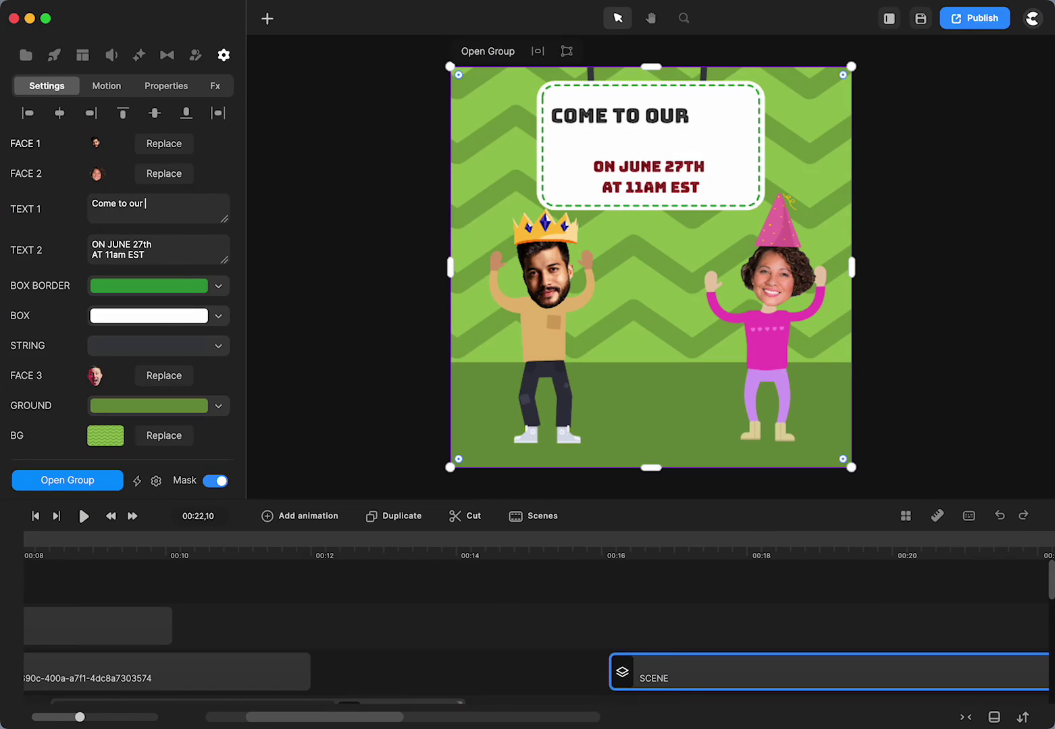
type(" Bobblehead Party")
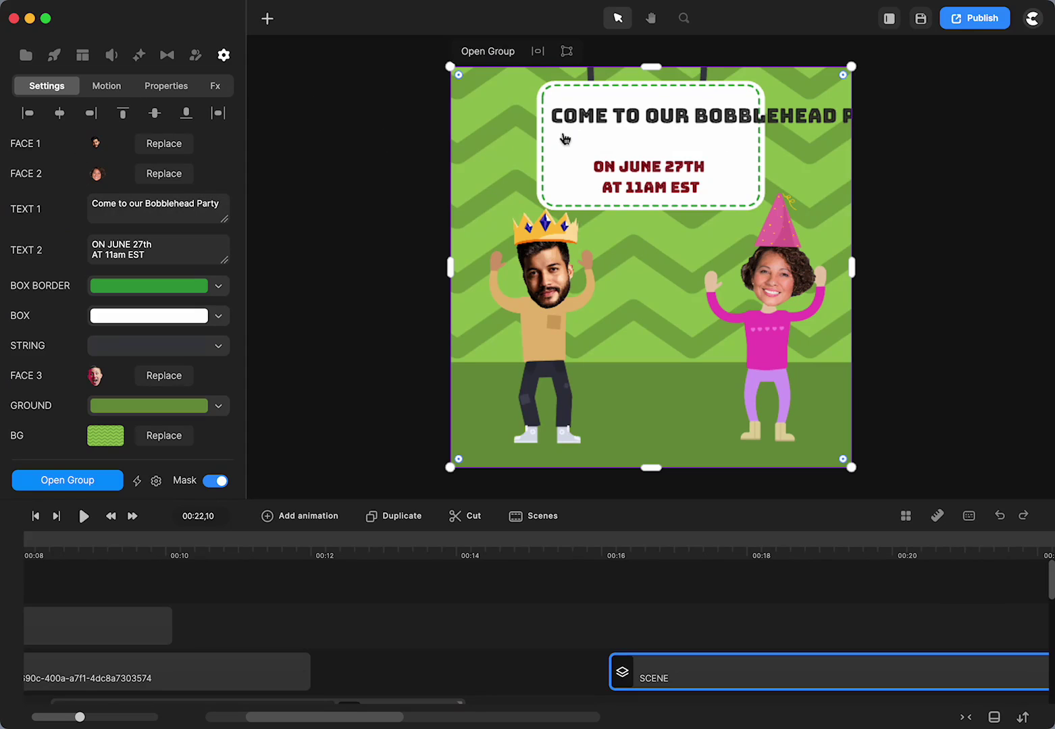
double_click(699, 118)
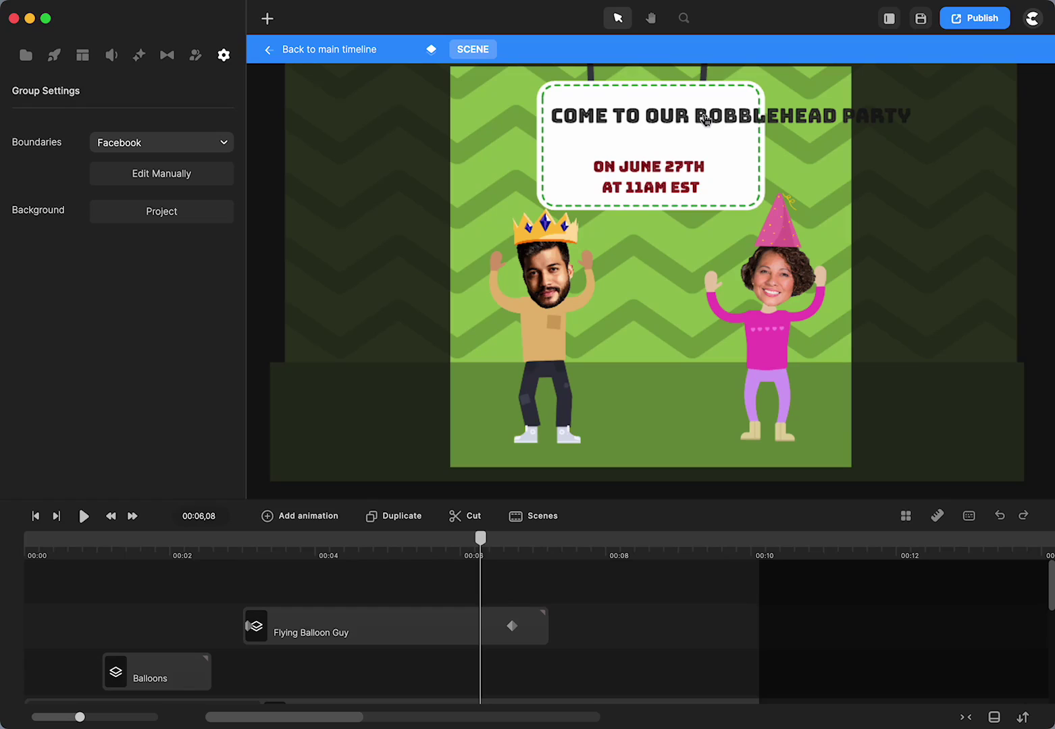
left_click(696, 126)
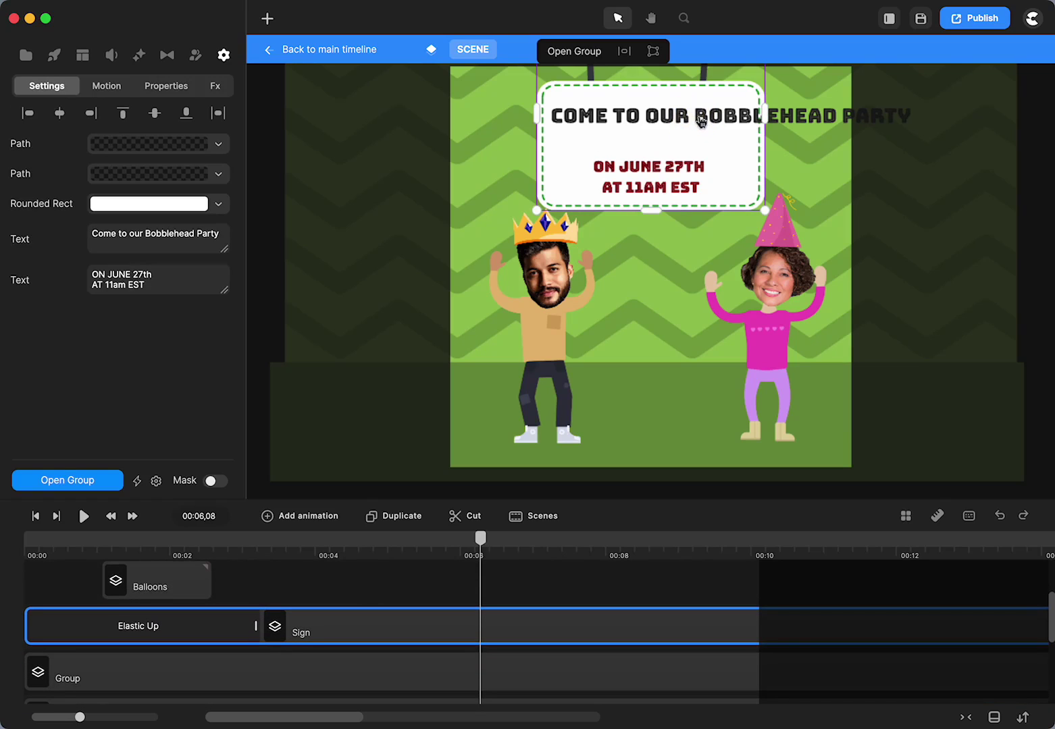
left_click(148, 232)
key("BackSpace")
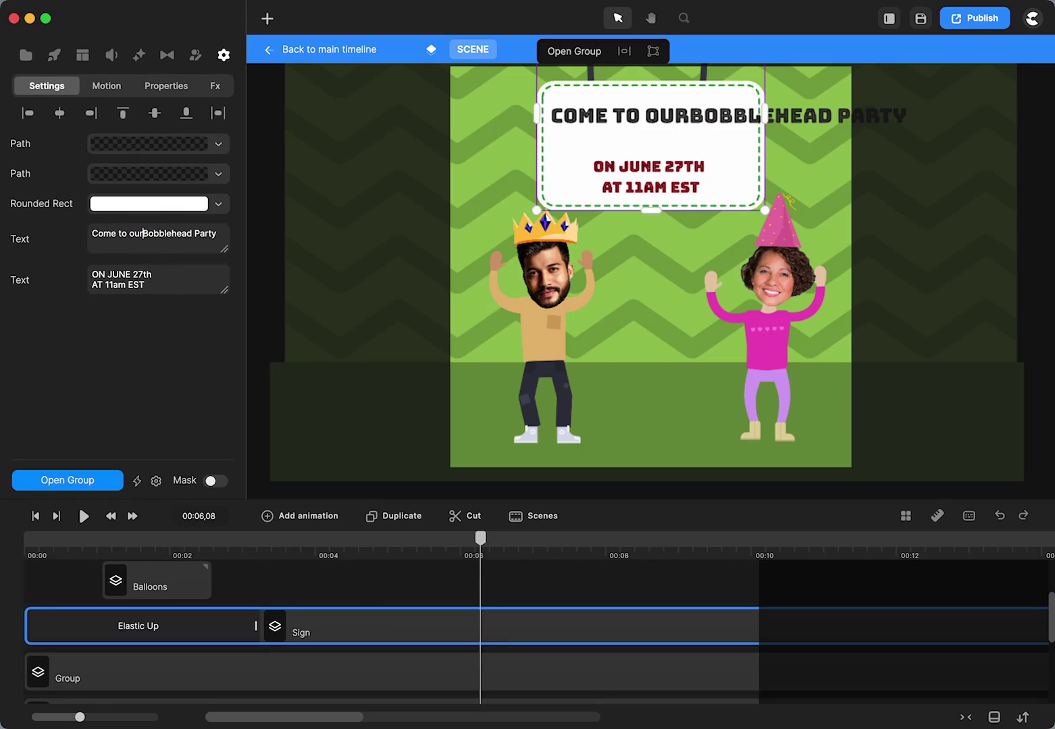
key("Return")
Step: Open the Sign group for editing
left_click(688, 112)
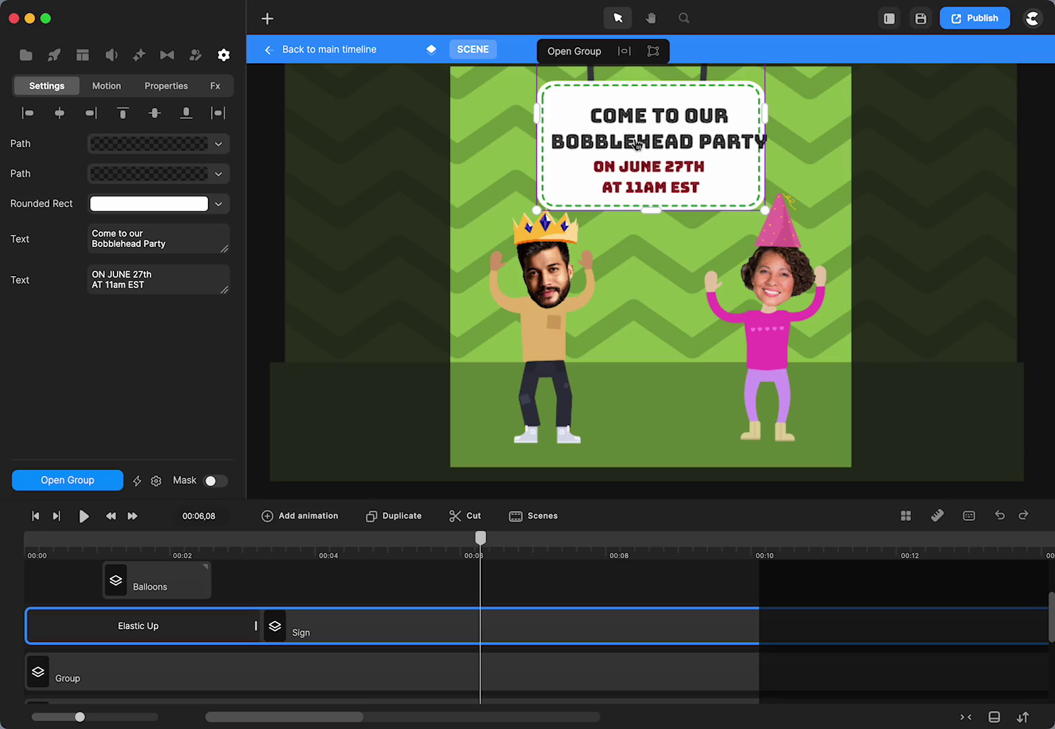
left_click(395, 641)
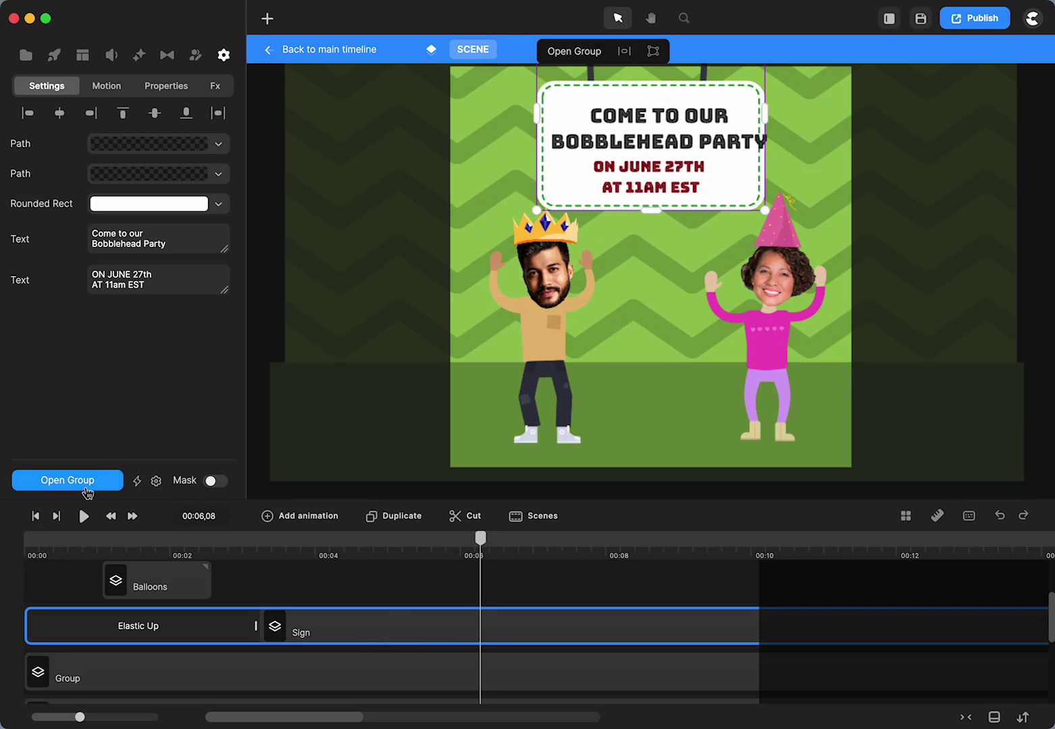
left_click(66, 480)
left_click(748, 334)
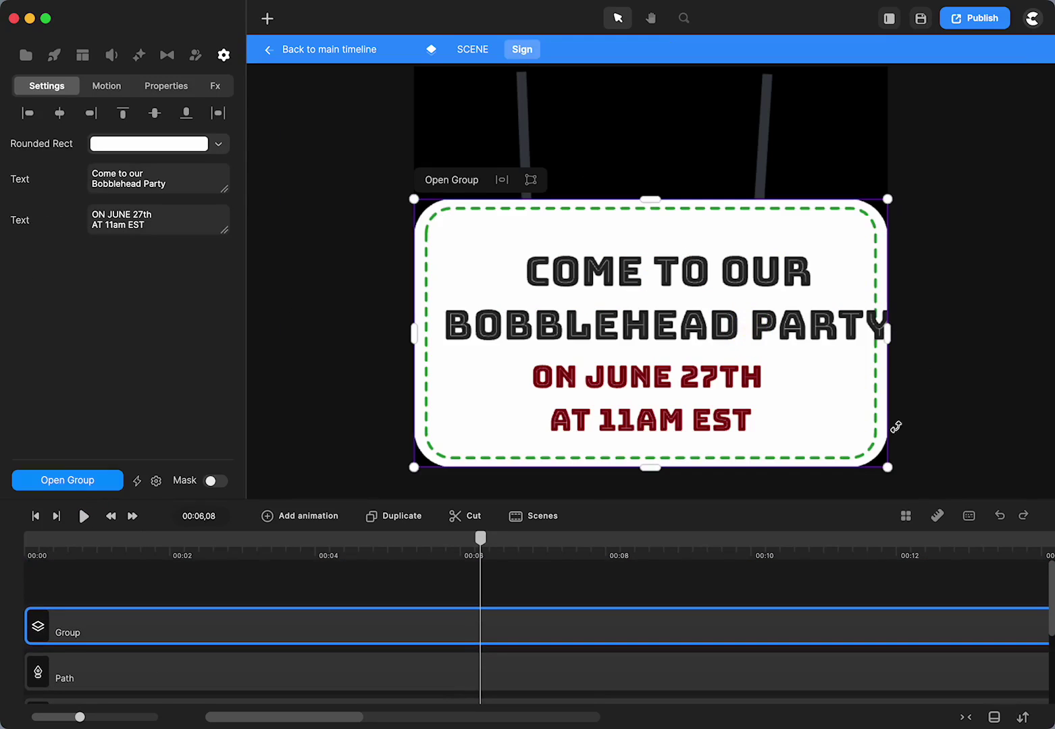
Step: Scale the two-line headline down to 84% and recentre it inside the sign's border
scroll(631, 647, "down", 2)
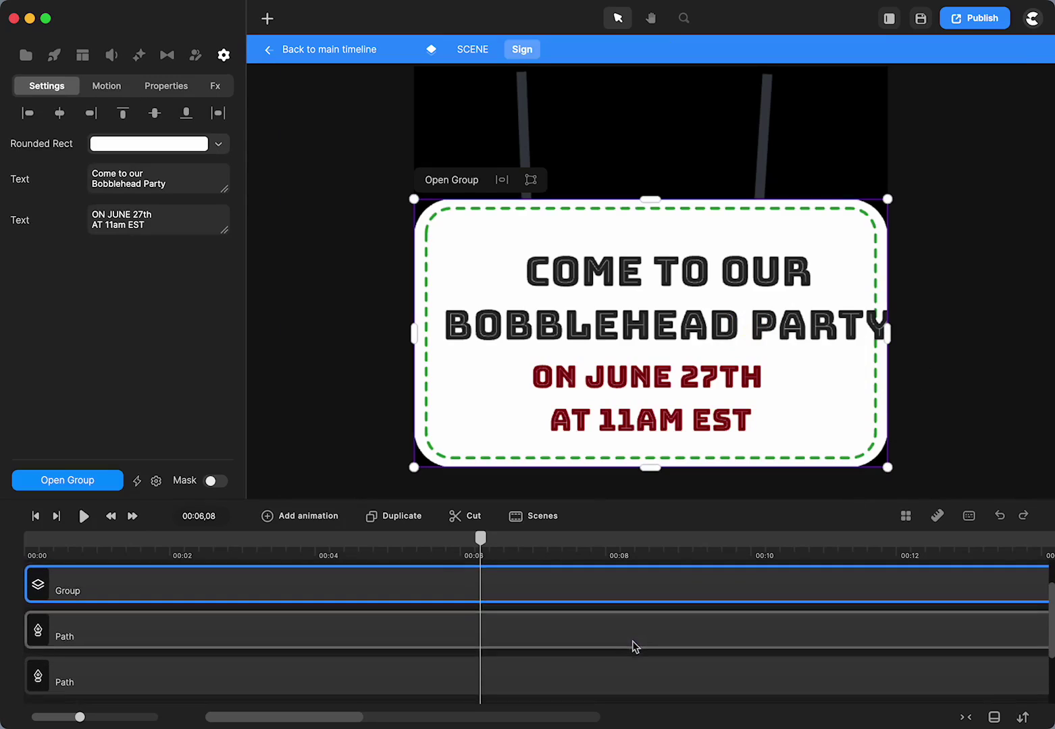
scroll(635, 647, "up", 2)
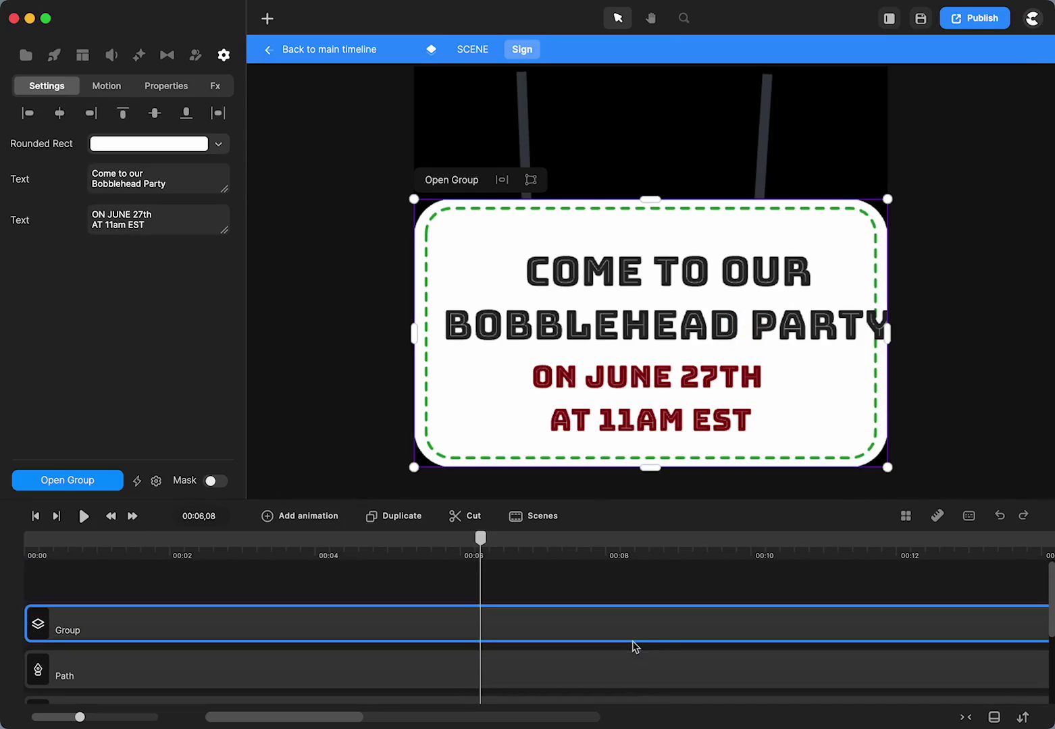
left_click(106, 480)
left_click(752, 270)
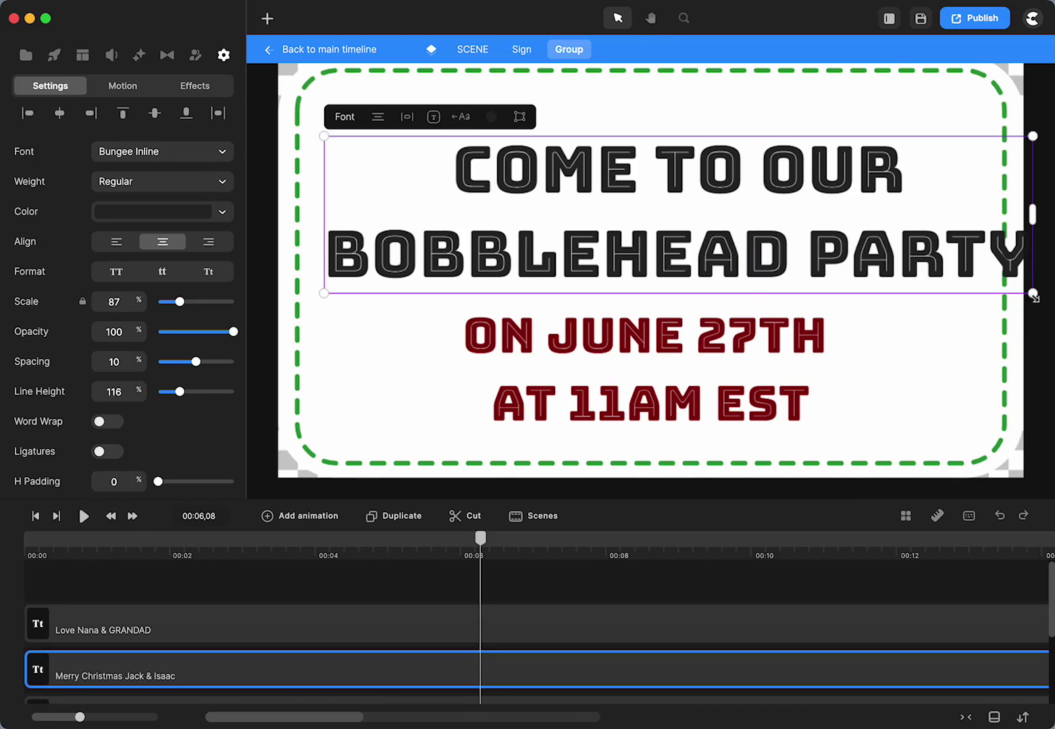
left_click_drag(1034, 293, 1010, 288)
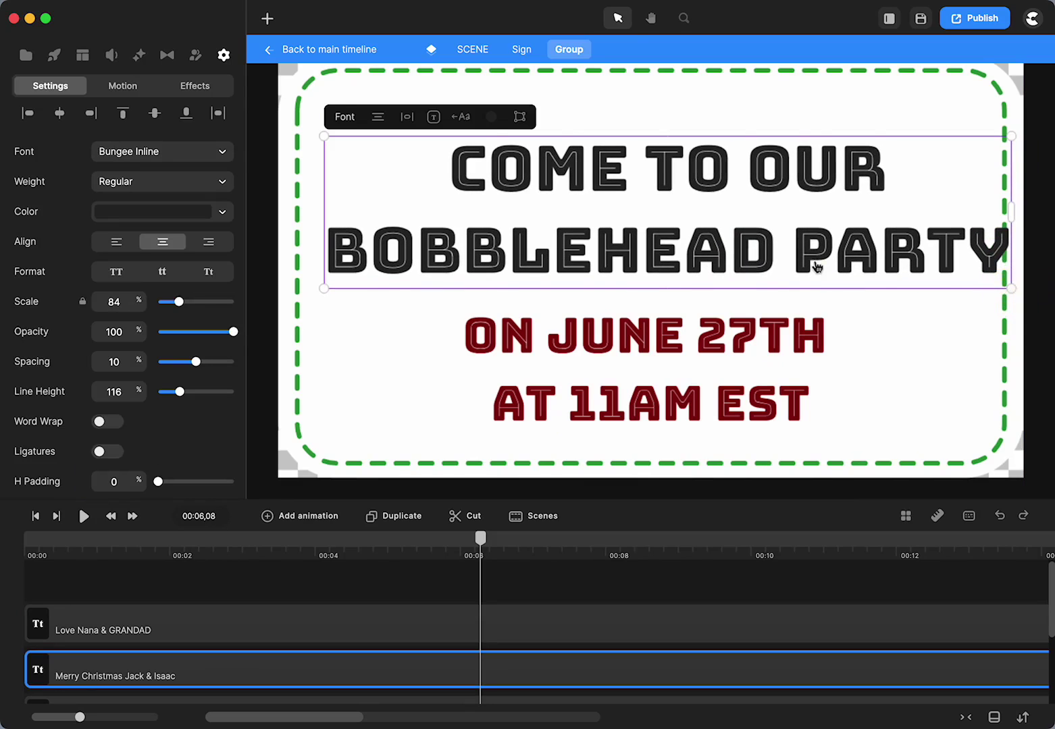
left_click_drag(816, 263, 798, 259)
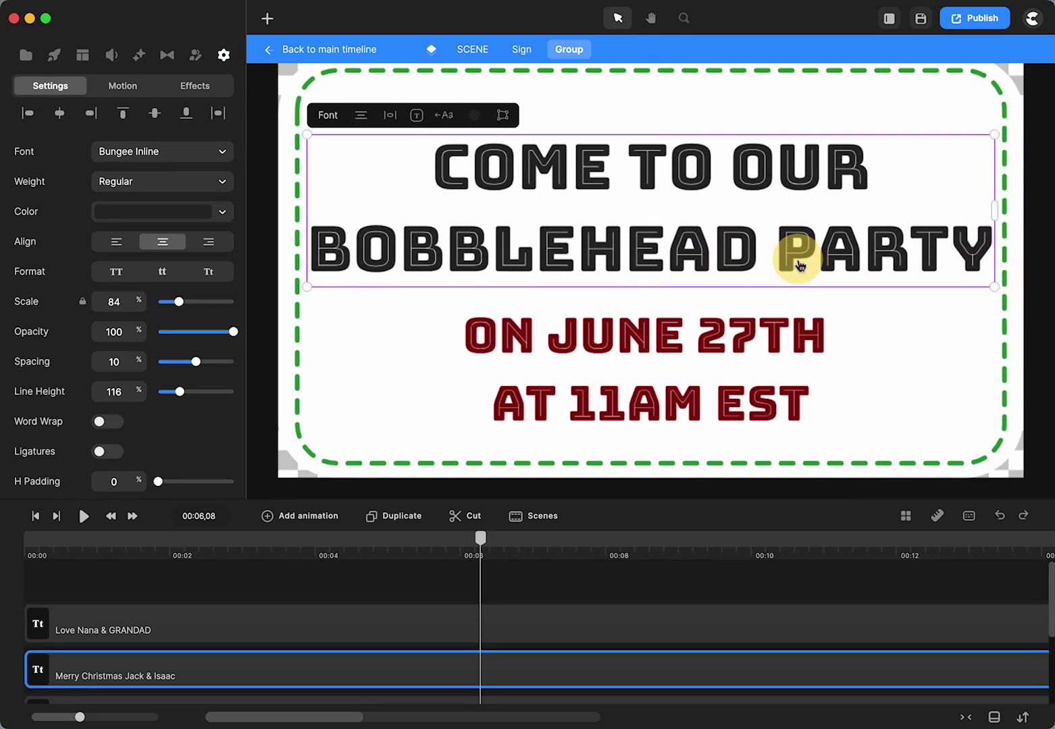
left_click(674, 351)
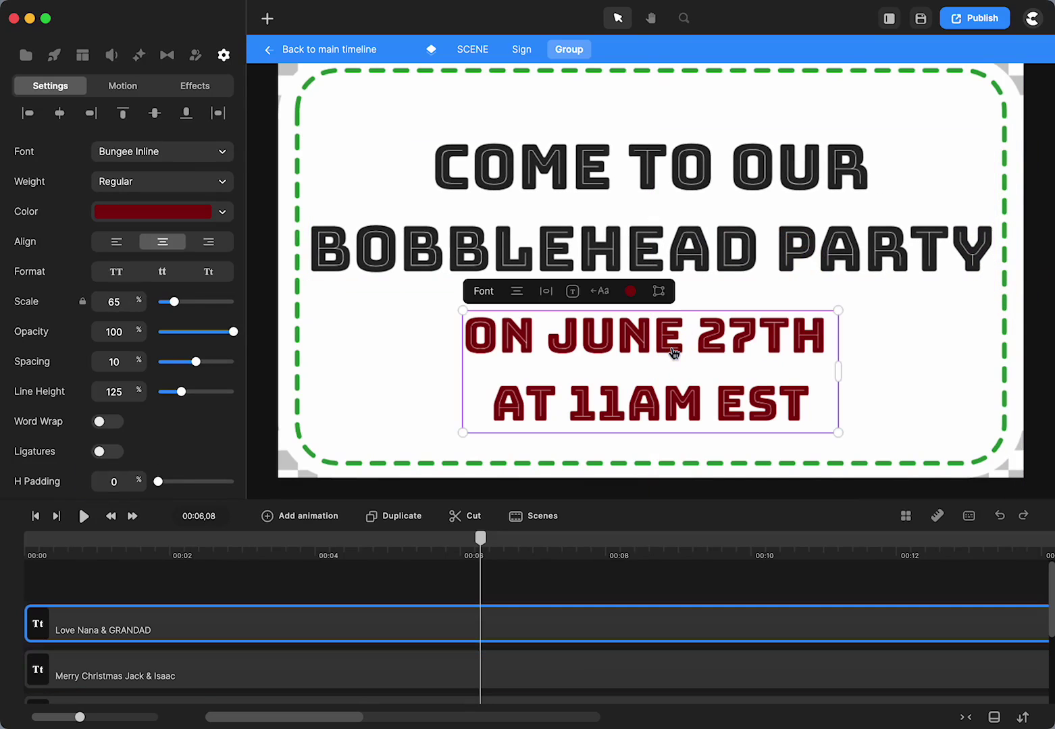
left_click(349, 50)
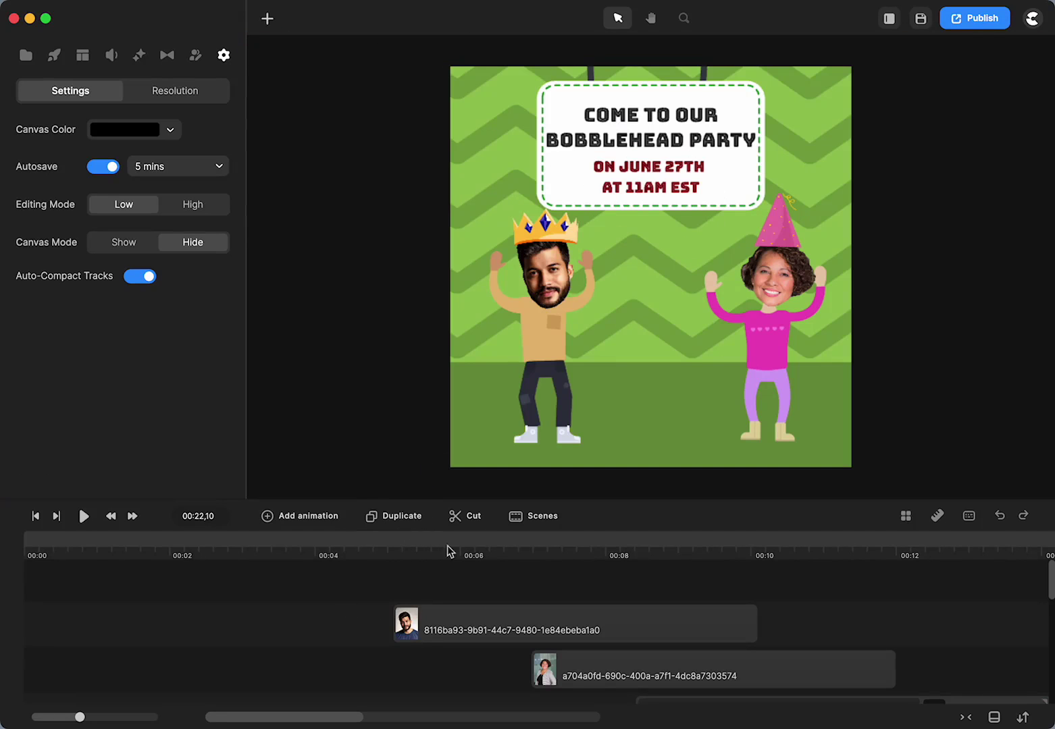
Step: Select the two timeline clips and group them into a single group clip
scroll(435, 617, "right", 5)
scroll(435, 620, "right", 3)
scroll(459, 635, "left", 3)
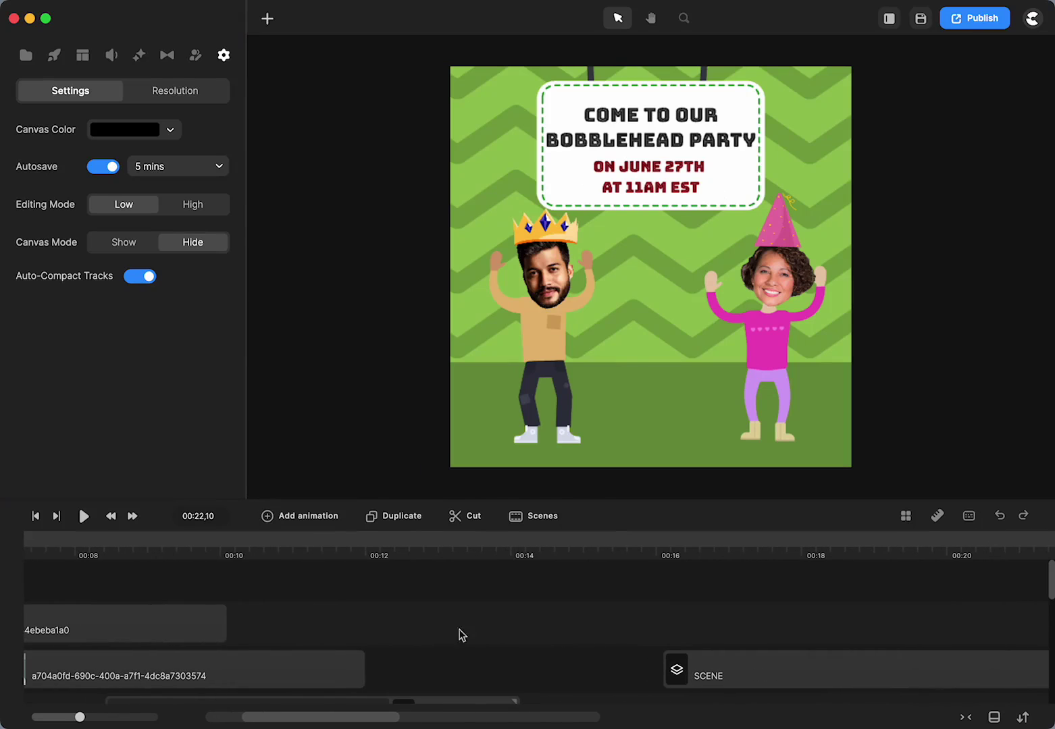
left_click(259, 661)
left_click(205, 628, "shift")
key("super+g")
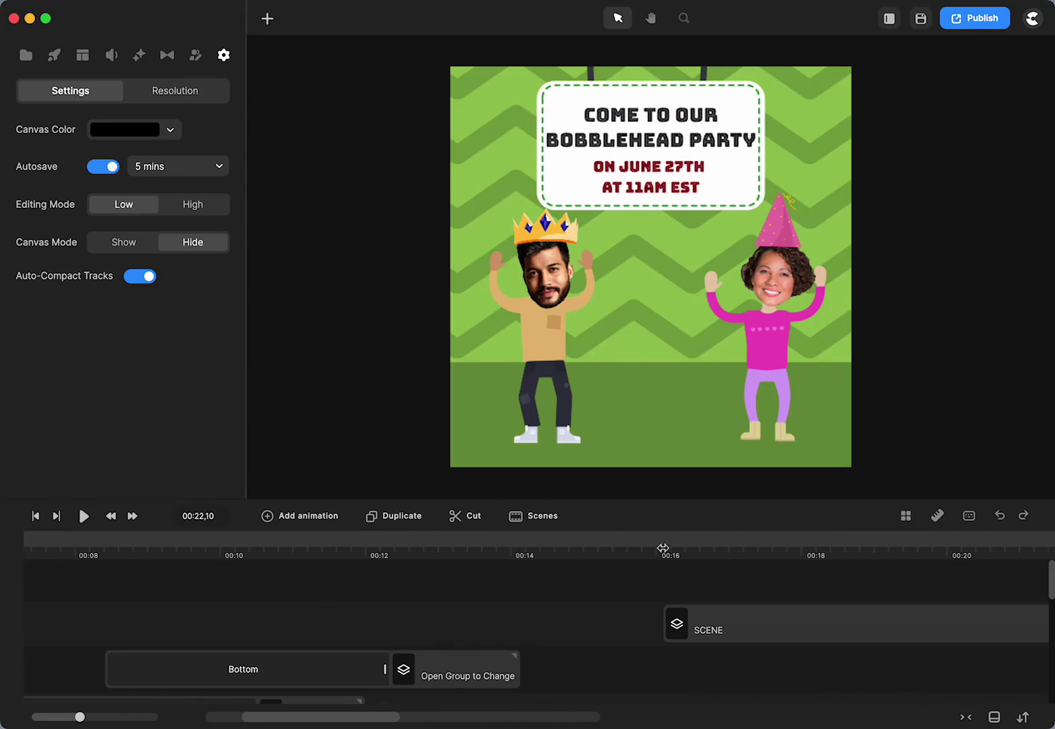
Step: Preview the invitation from 00:16, stopping around 00:17,04
left_click(667, 554)
left_click(84, 517)
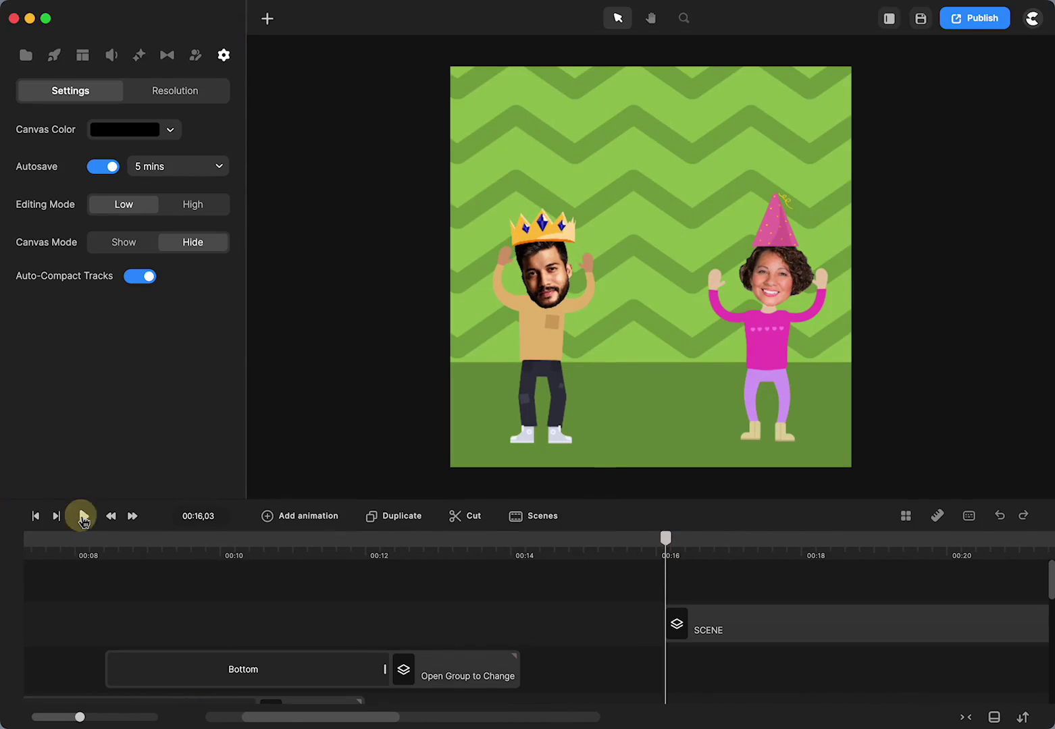
left_click(83, 516)
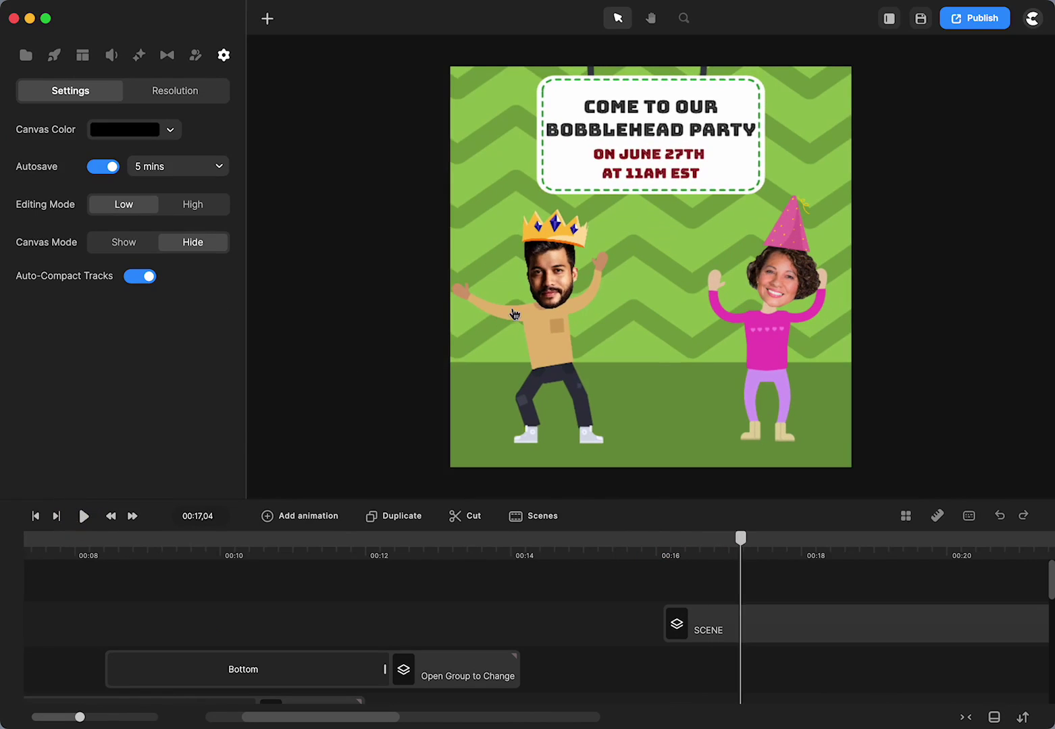
Step: Drill into the man's character and face sub-group and select his crown
double_click(538, 278)
double_click(552, 232)
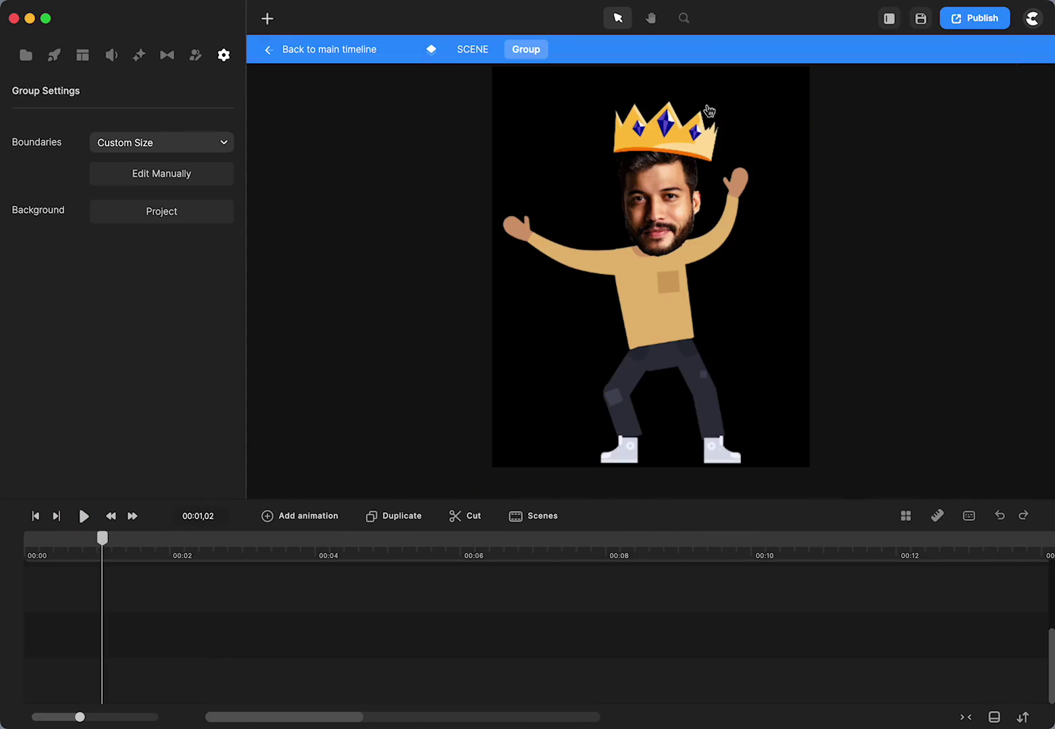
left_click(669, 144)
double_click(669, 143)
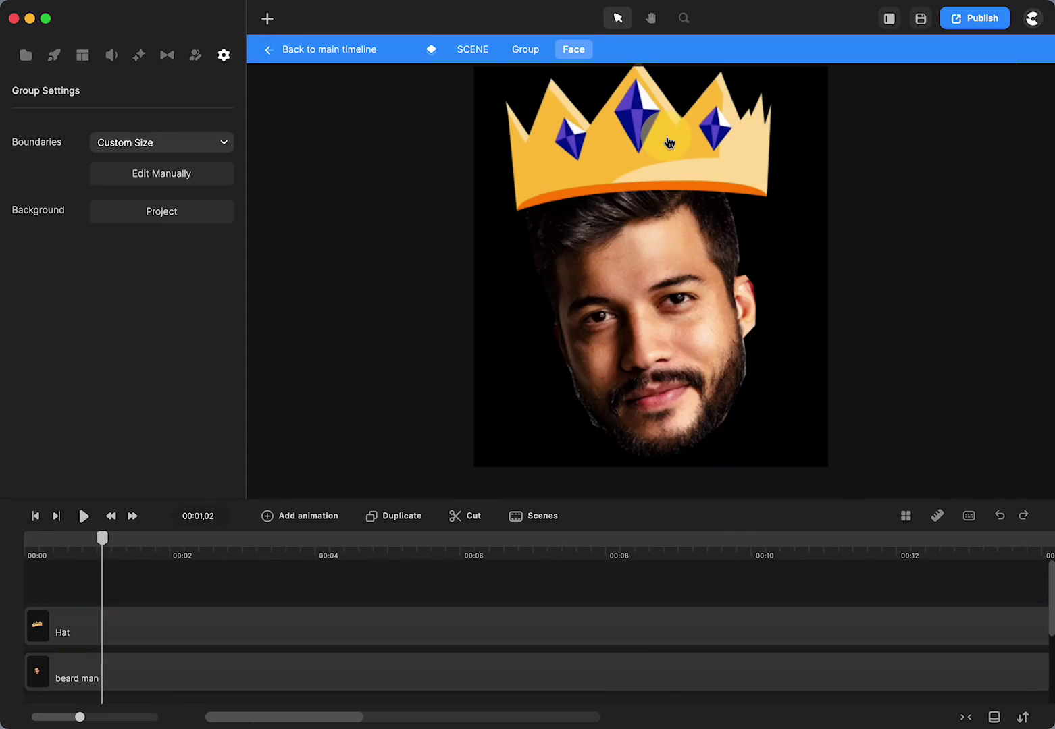
left_click(646, 162)
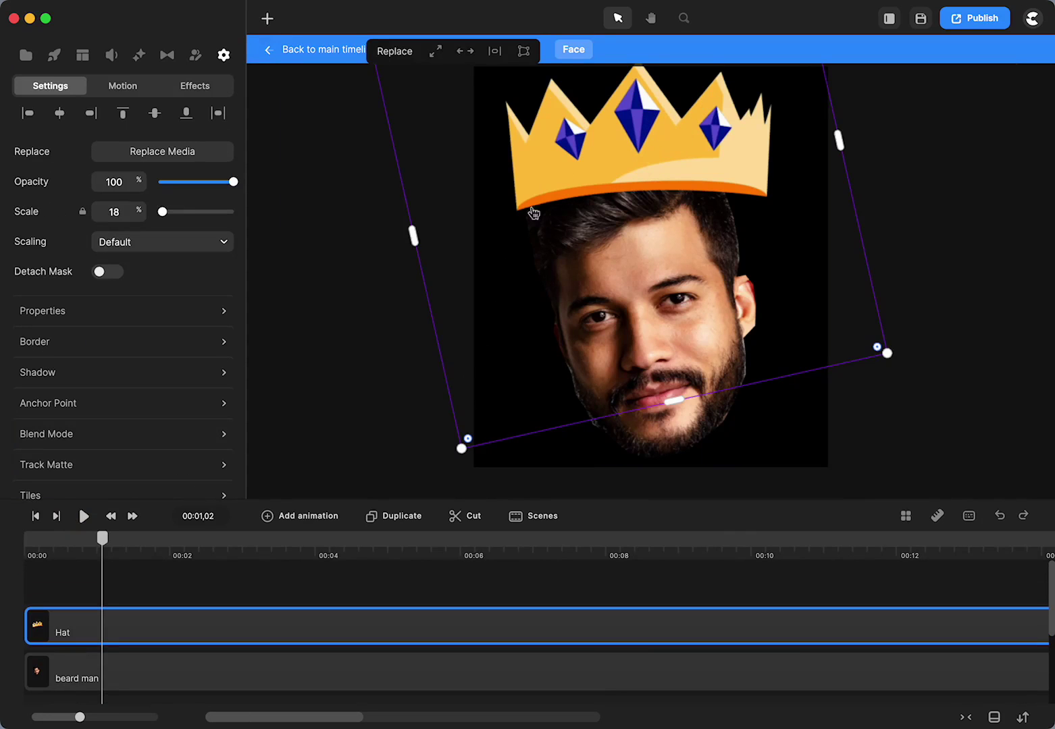
Step: Shrink the crown to 16%, tilt it and seat it lower on his head, then return to the full invitation
key("super+z")
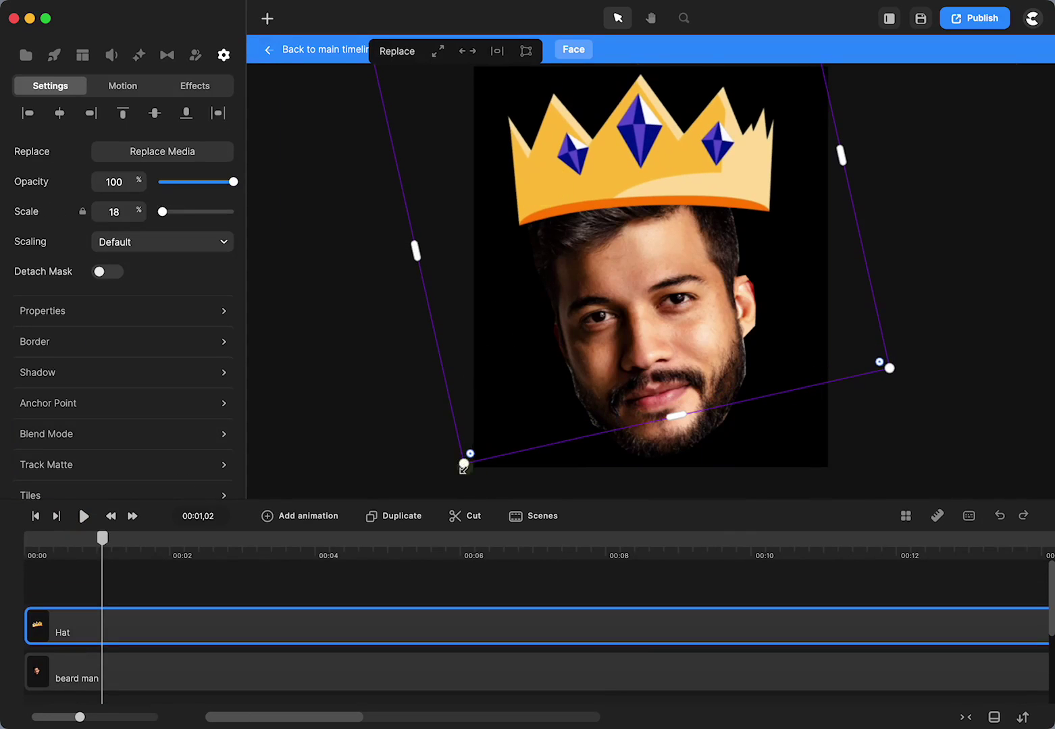
left_click_drag(463, 466, 499, 390)
left_click_drag(628, 181, 585, 188)
left_click_drag(860, 341, 855, 306)
left_click_drag(639, 176, 642, 183)
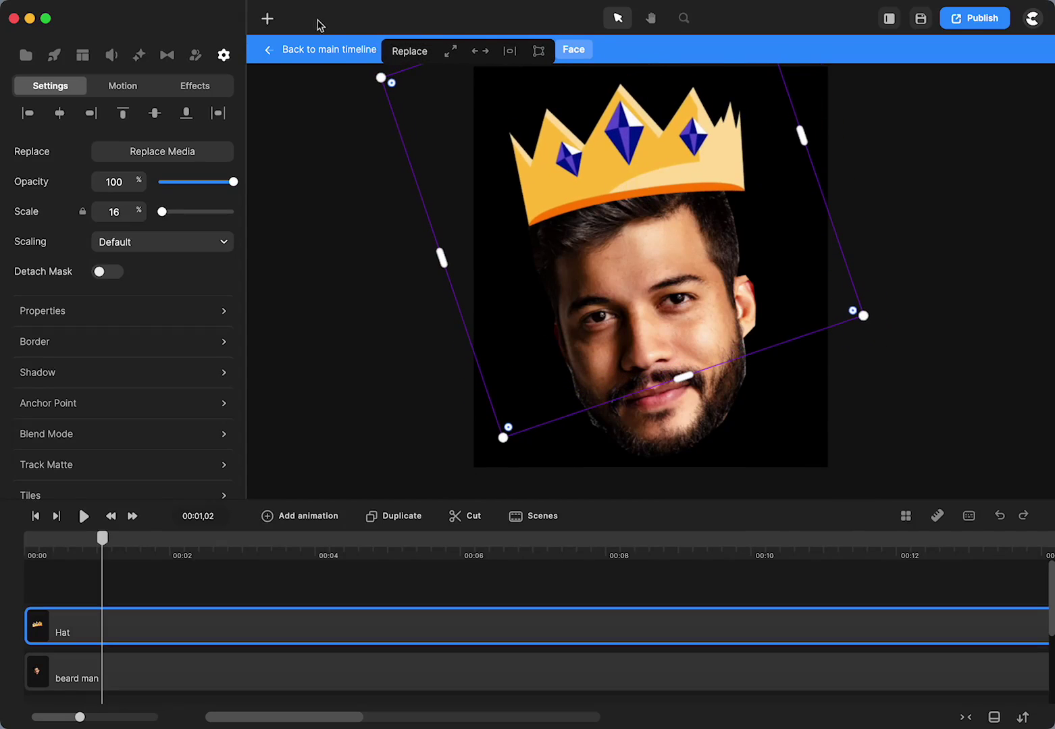
left_click(326, 52)
Step: Preview the dance from 00:16 to 00:19, then open the woman's character group
scroll(626, 647, "right", 1)
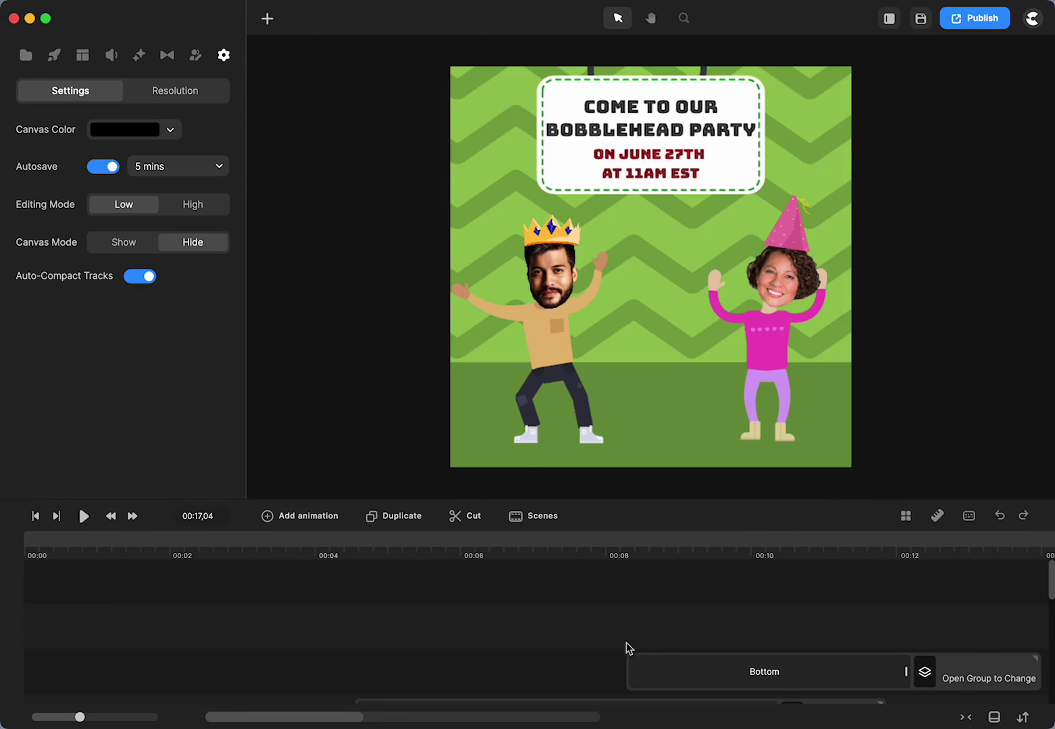
scroll(724, 644, "right", 10)
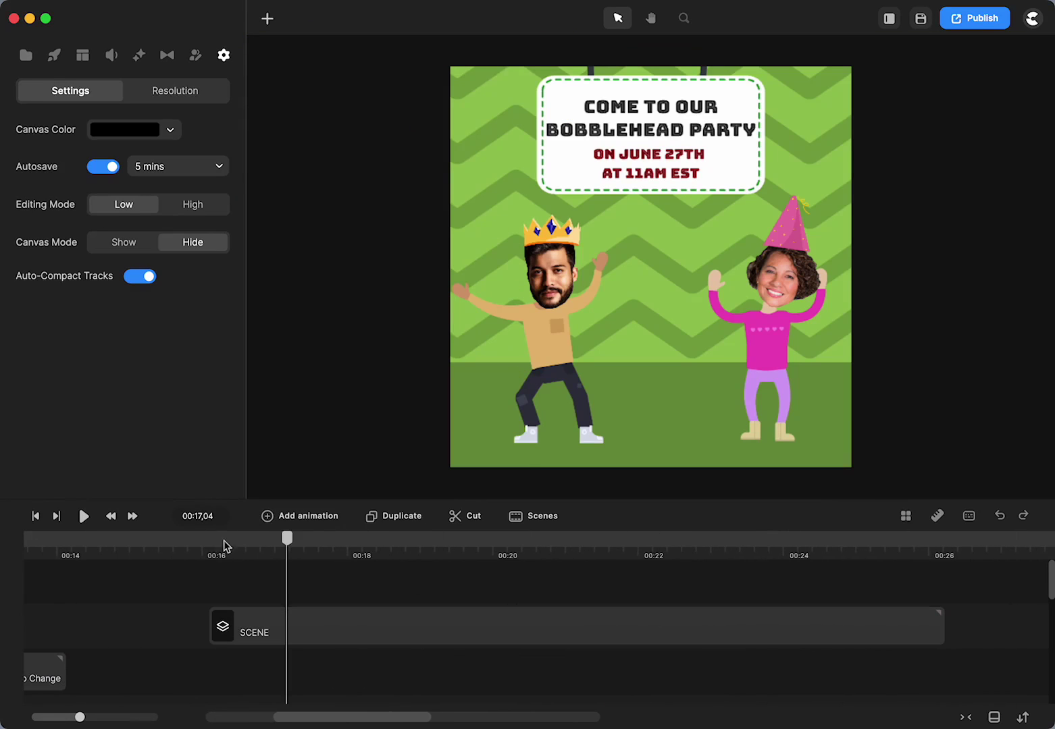
left_click(217, 537)
left_click(84, 516)
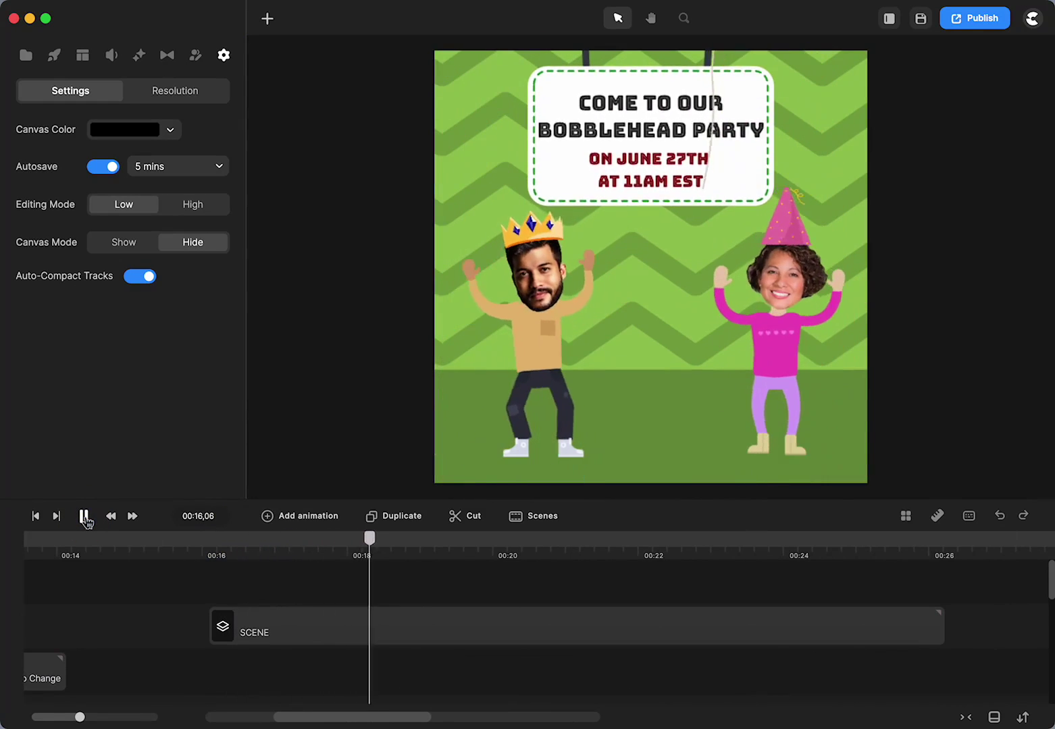
left_click(83, 516)
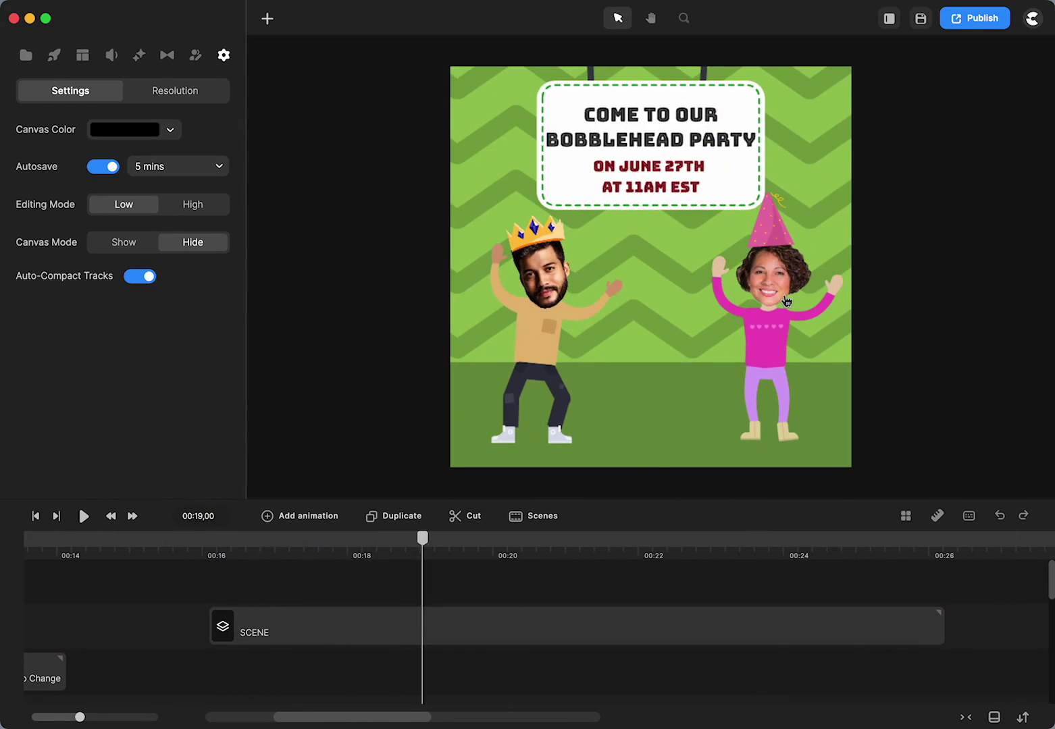
double_click(787, 301)
double_click(776, 314)
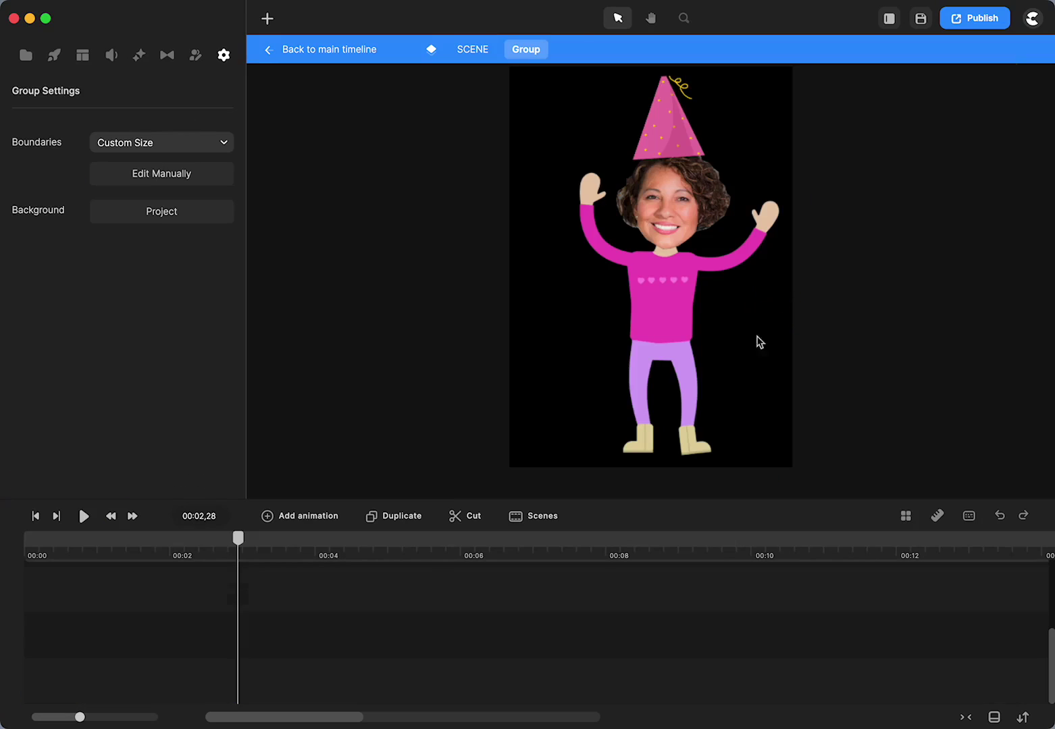
Step: Apply a Loop > Rotation Swing to the woman's head at 21% rotation over 11 loops
left_click(682, 210)
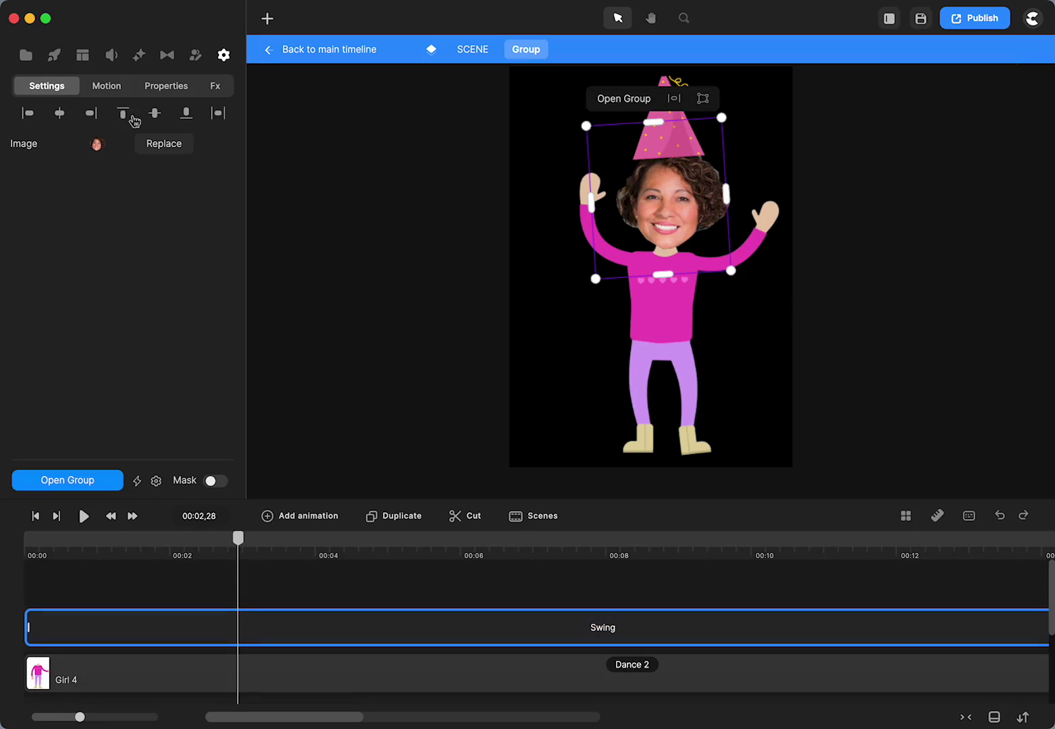
left_click(107, 86)
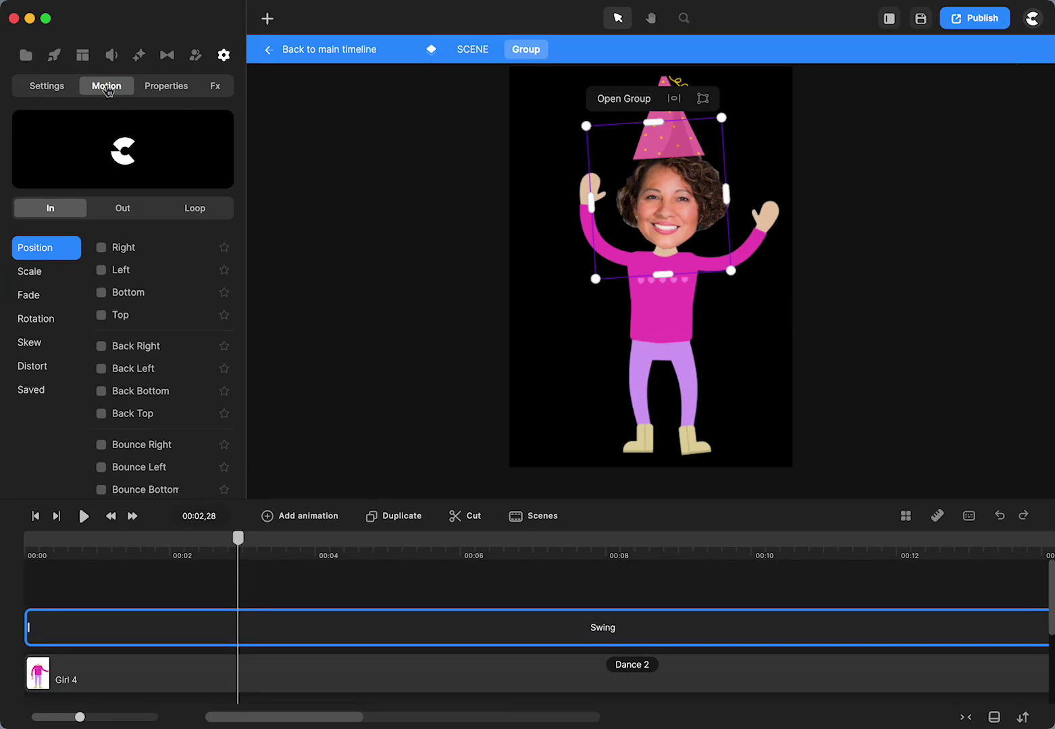
left_click(196, 209)
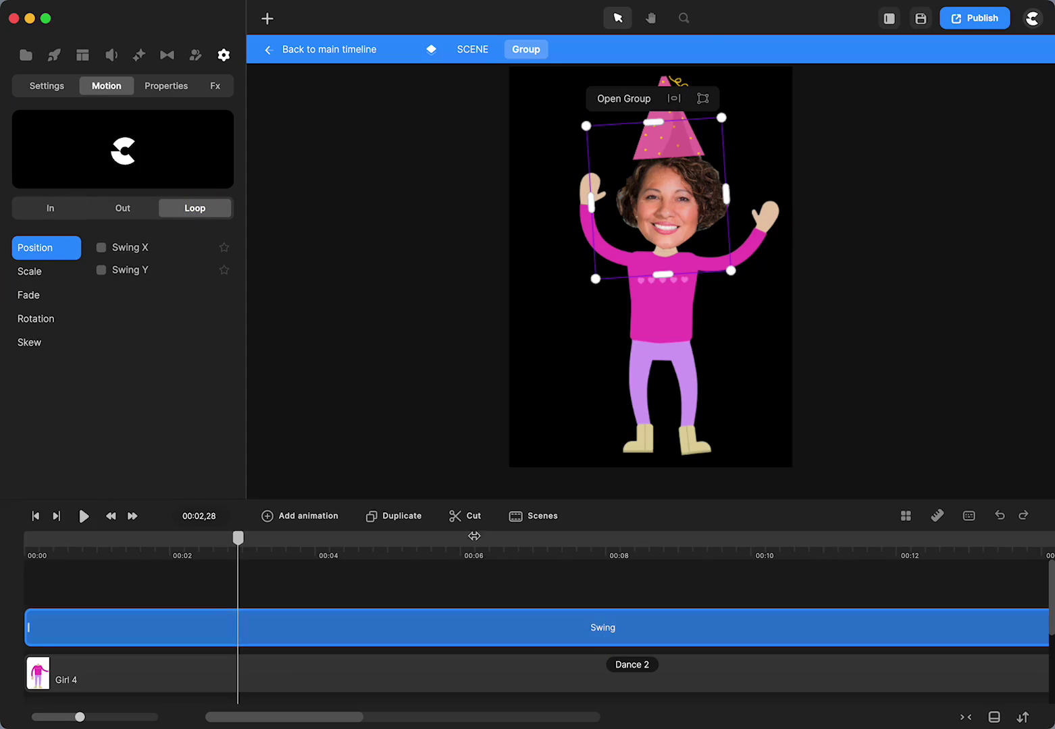
left_click(43, 324)
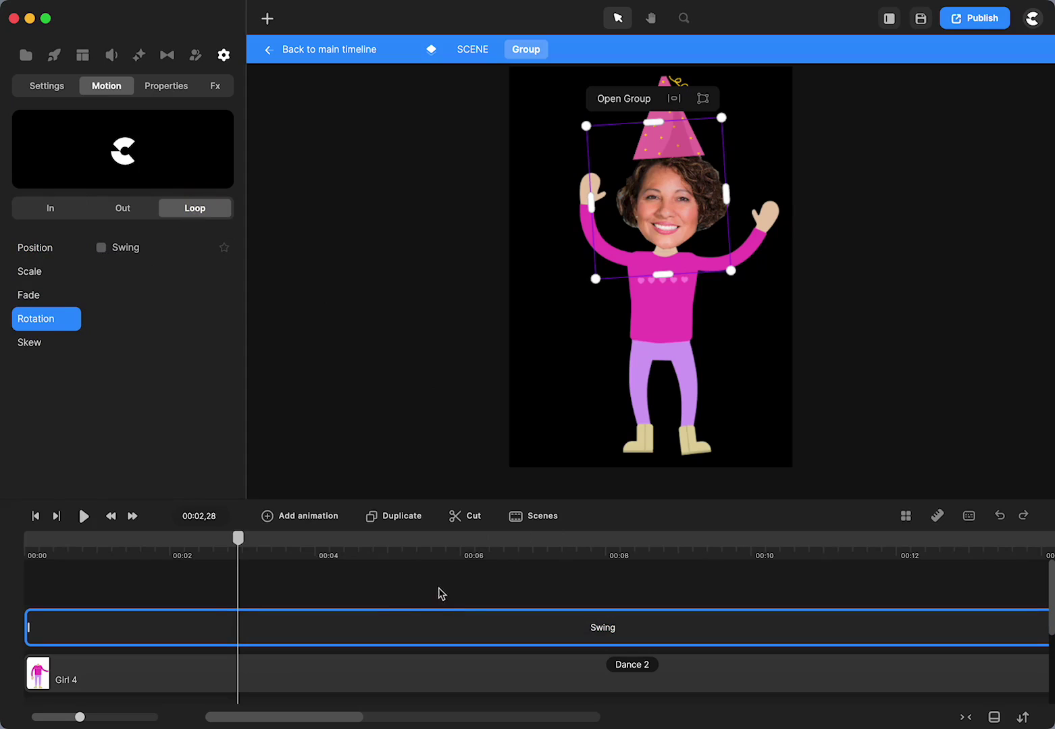
left_click(444, 628)
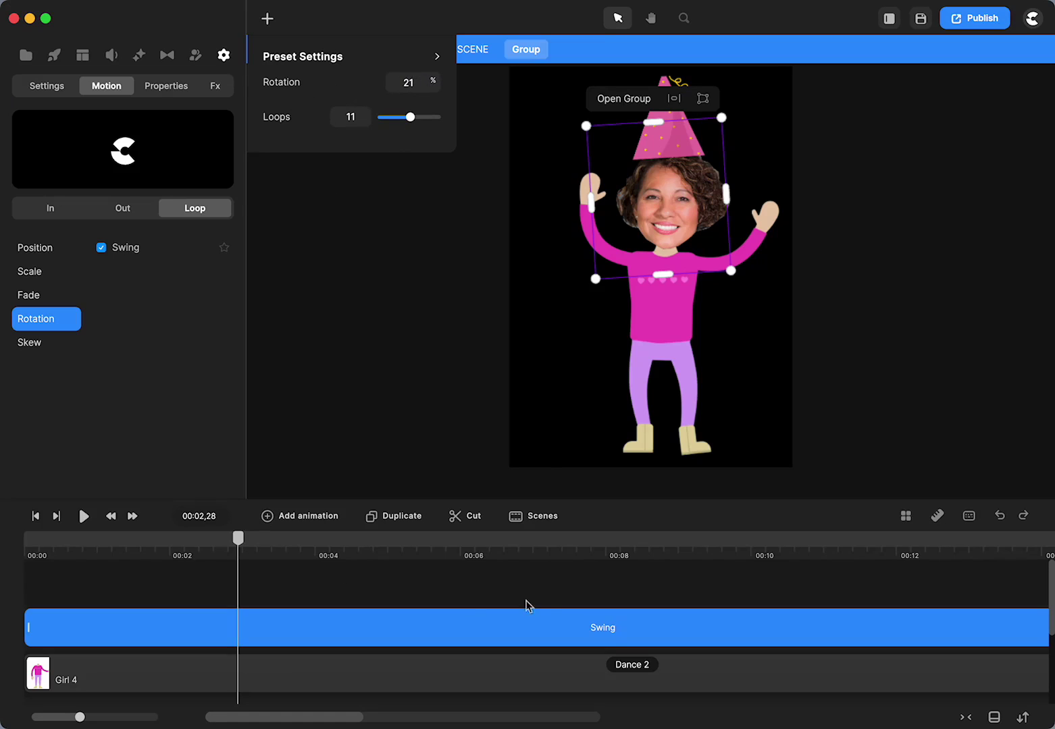
Step: Lower the head's Swing rotation to 6% and preview it from about two seconds
left_click_drag(244, 546, 204, 575)
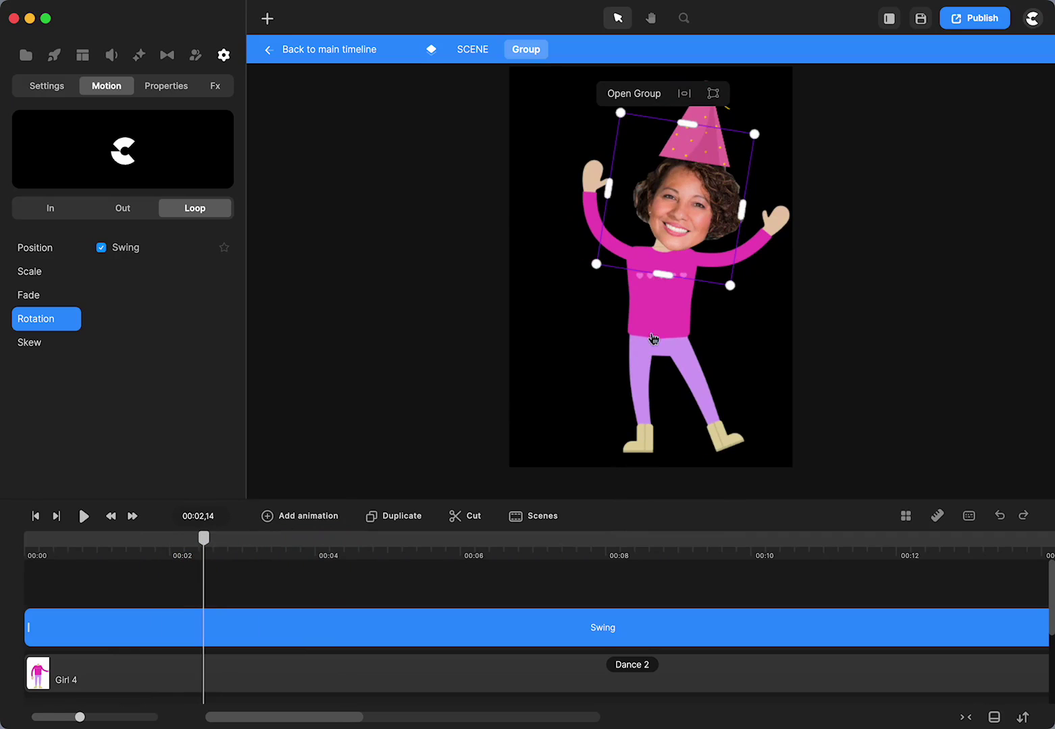
left_click_drag(198, 543, 259, 551)
left_click(302, 624)
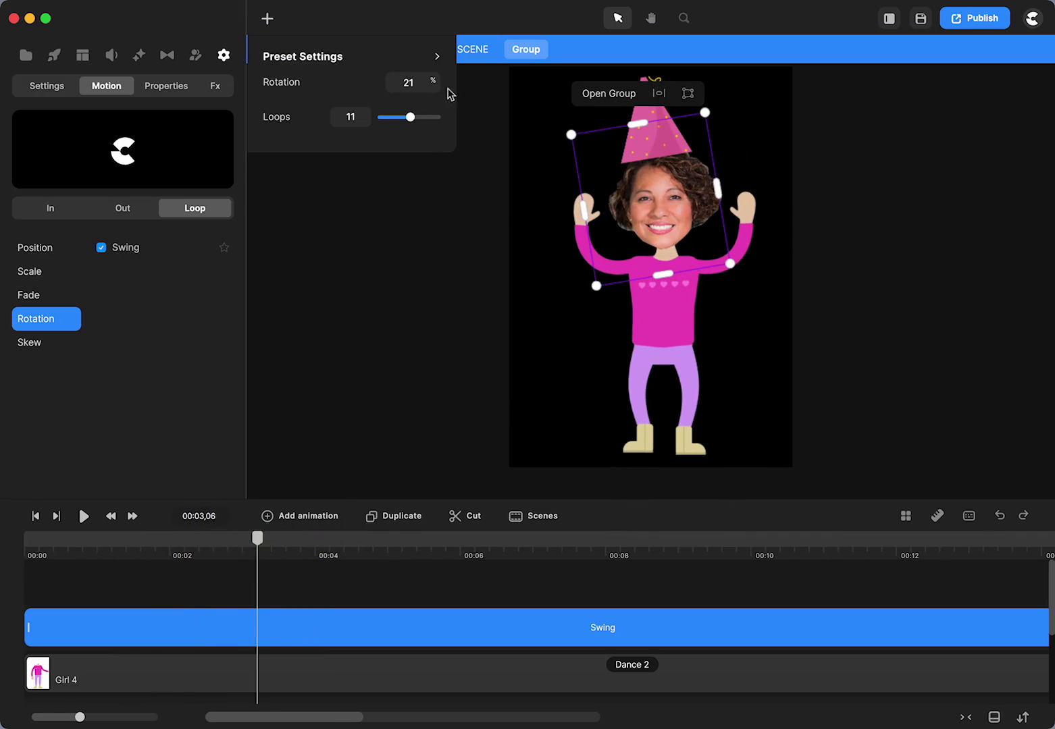
left_click_drag(436, 81, 422, 82)
left_click(194, 549)
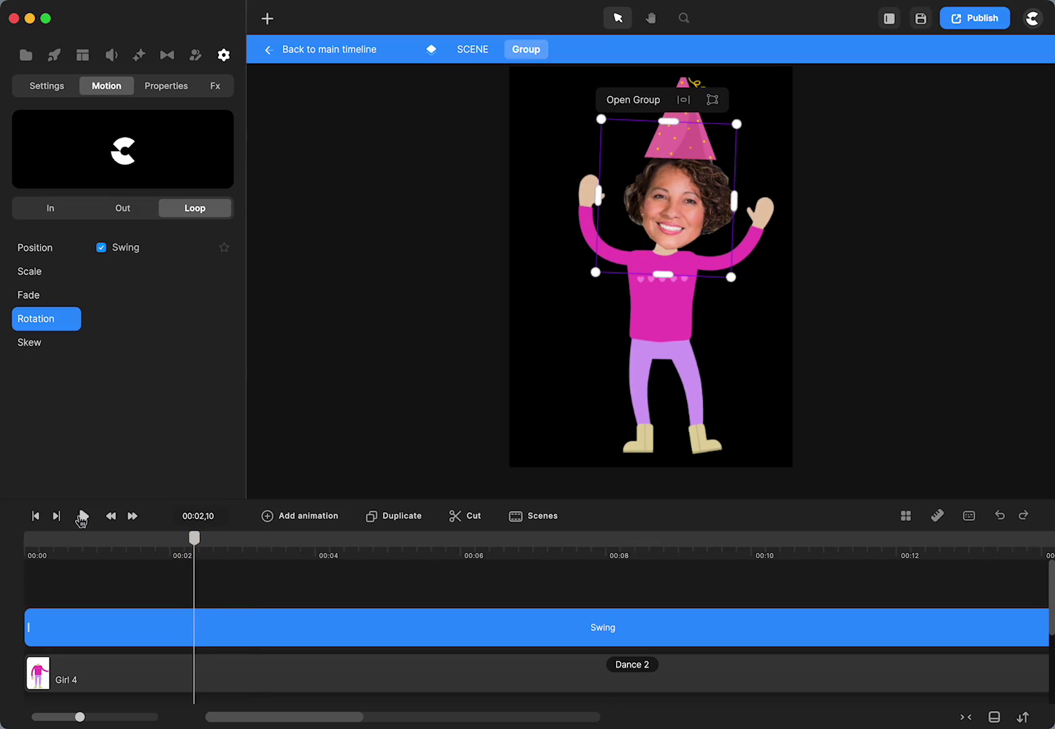
left_click(83, 516)
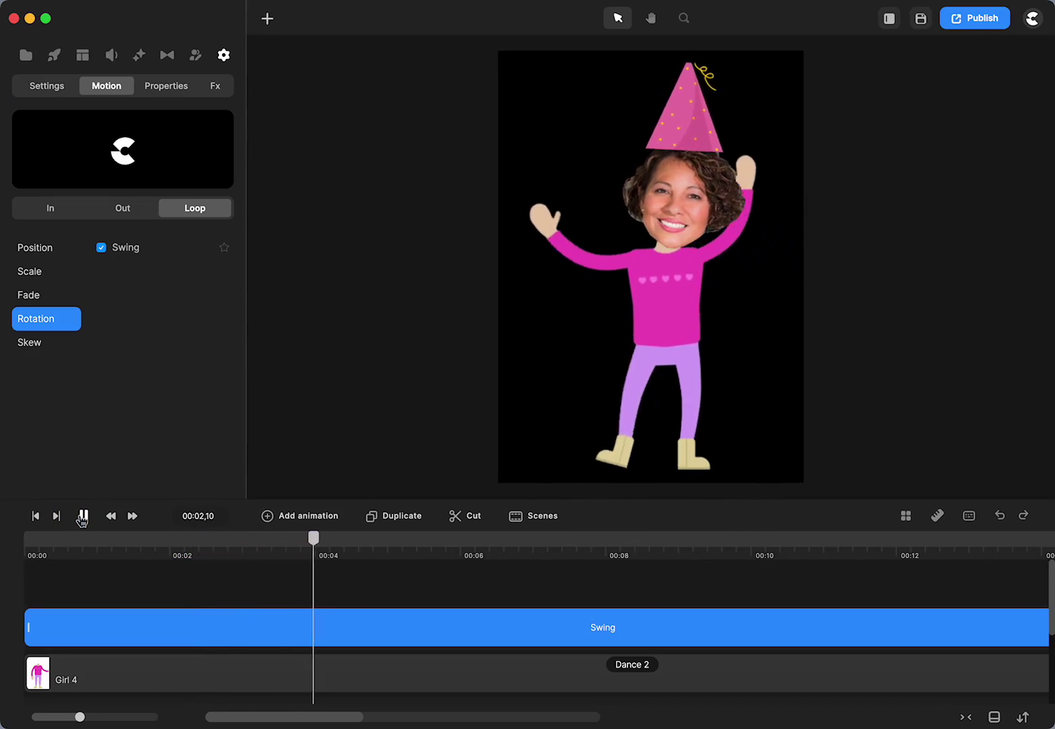
left_click(82, 516)
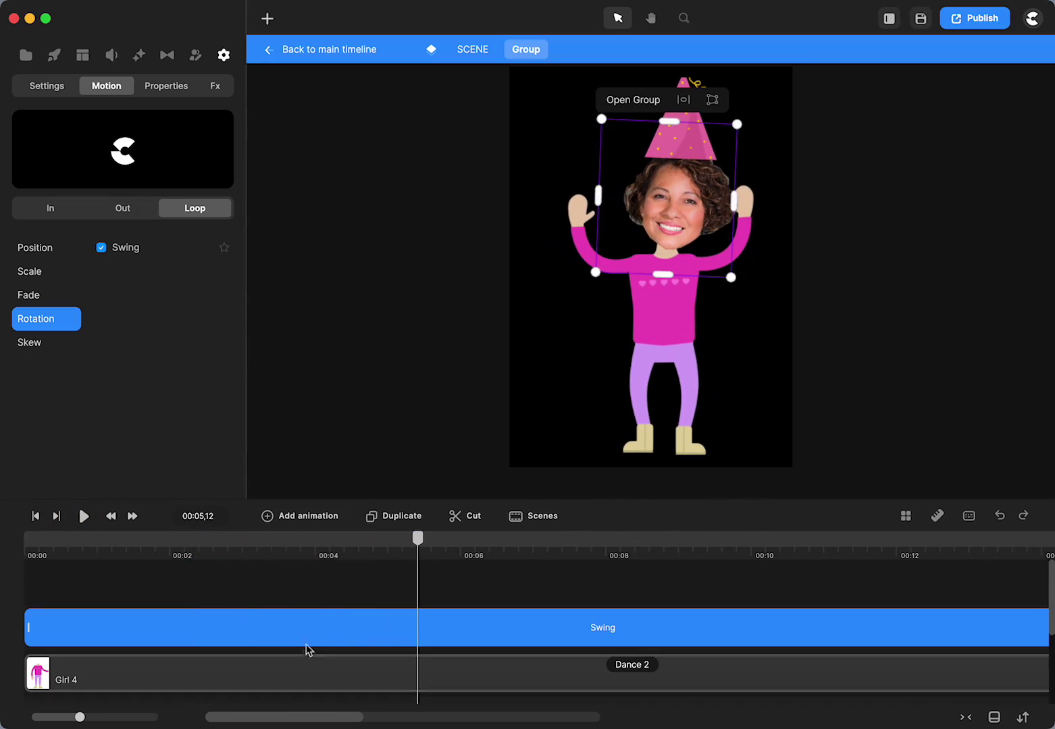
Step: Raise the Swing rotation to 34% and preview the stronger head tilt
left_click(307, 634)
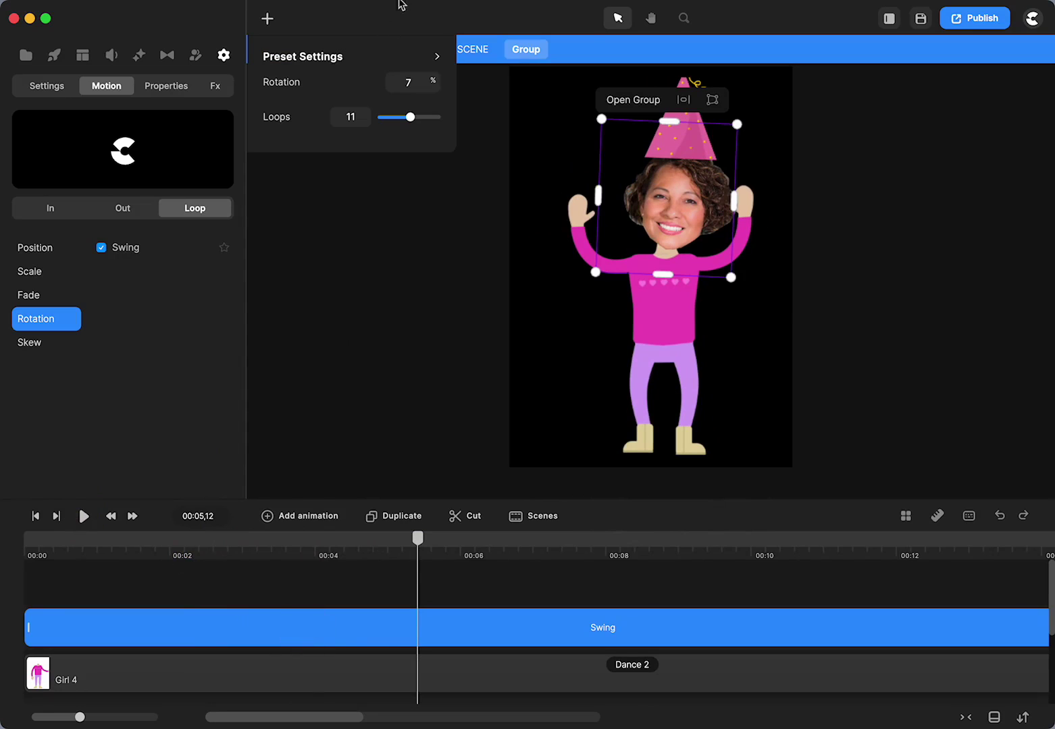
mouse_move(438, 77)
left_mouse_down()
mouse_move(429, 78)
mouse_move(455, 87)
left_mouse_up()
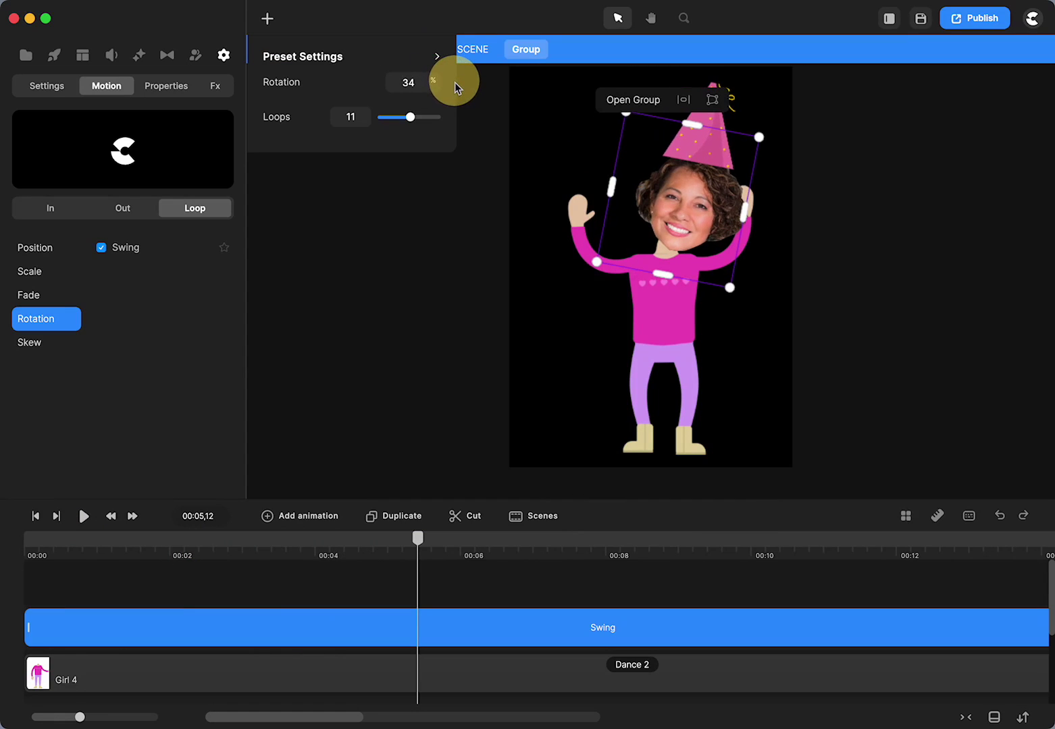
left_click(84, 517)
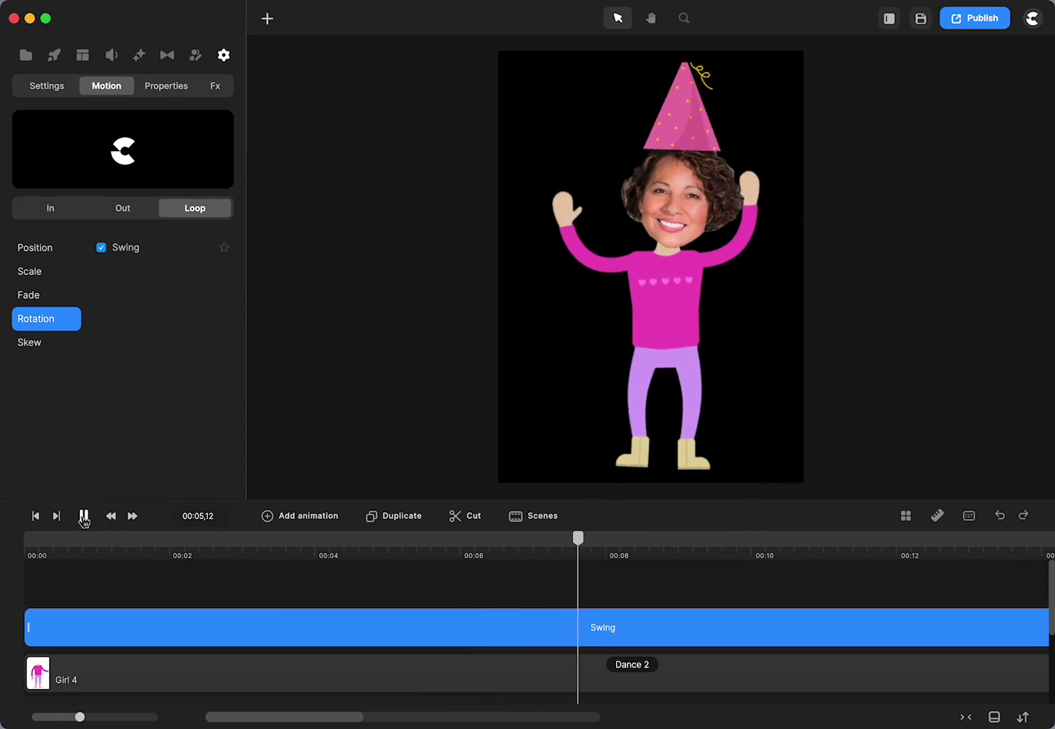
left_click(84, 517)
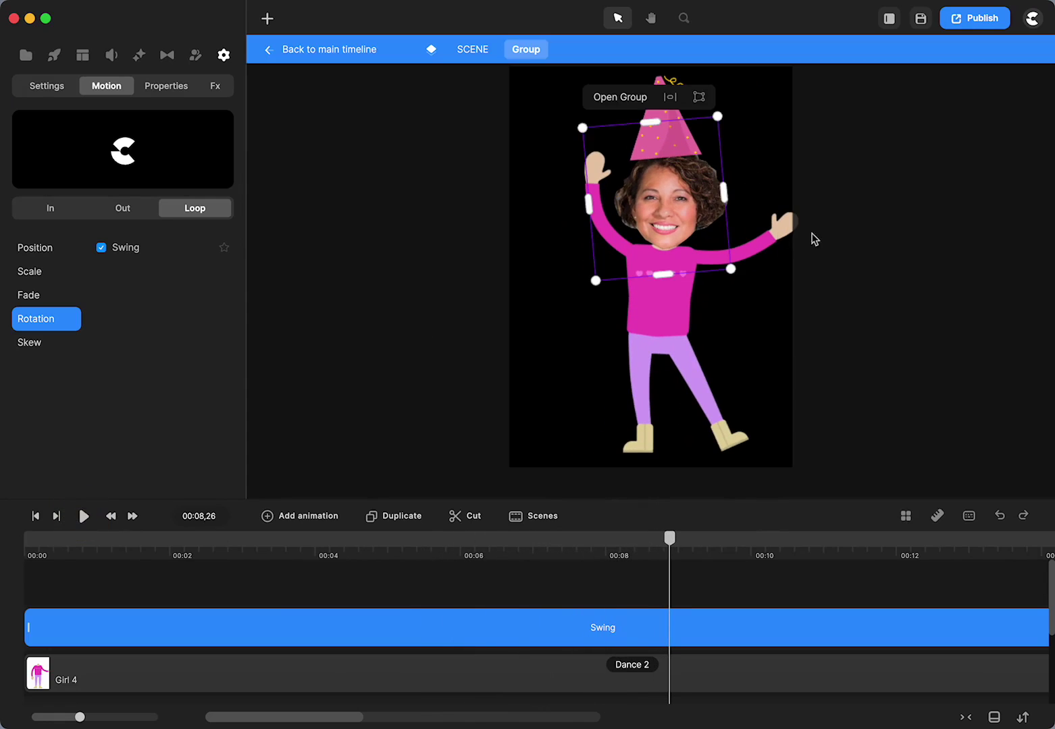
Step: Reduce the Swing rotation to 24% and preview it again from around three seconds
left_click_drag(670, 539, 246, 575)
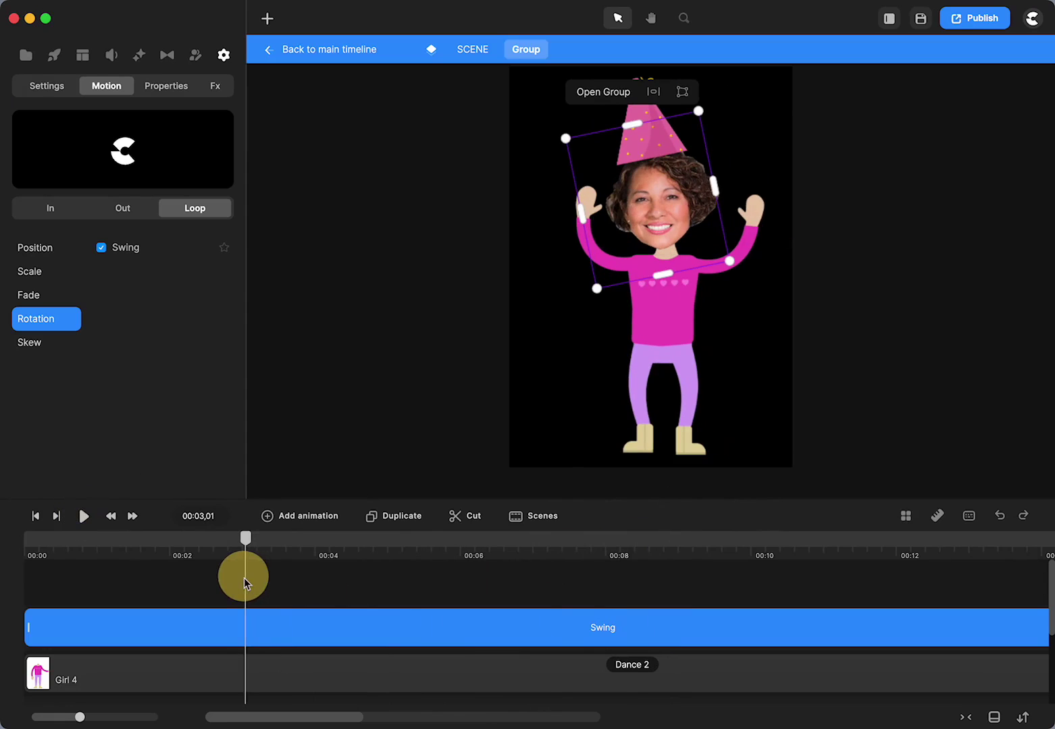
left_click(84, 517)
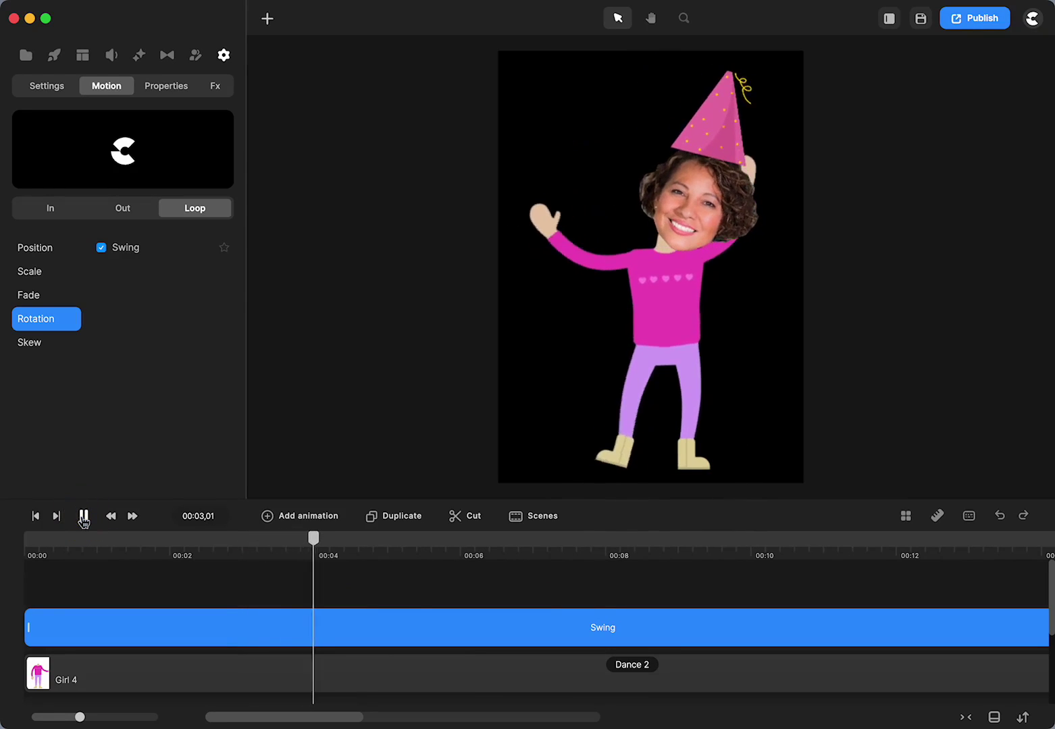
left_click(83, 517)
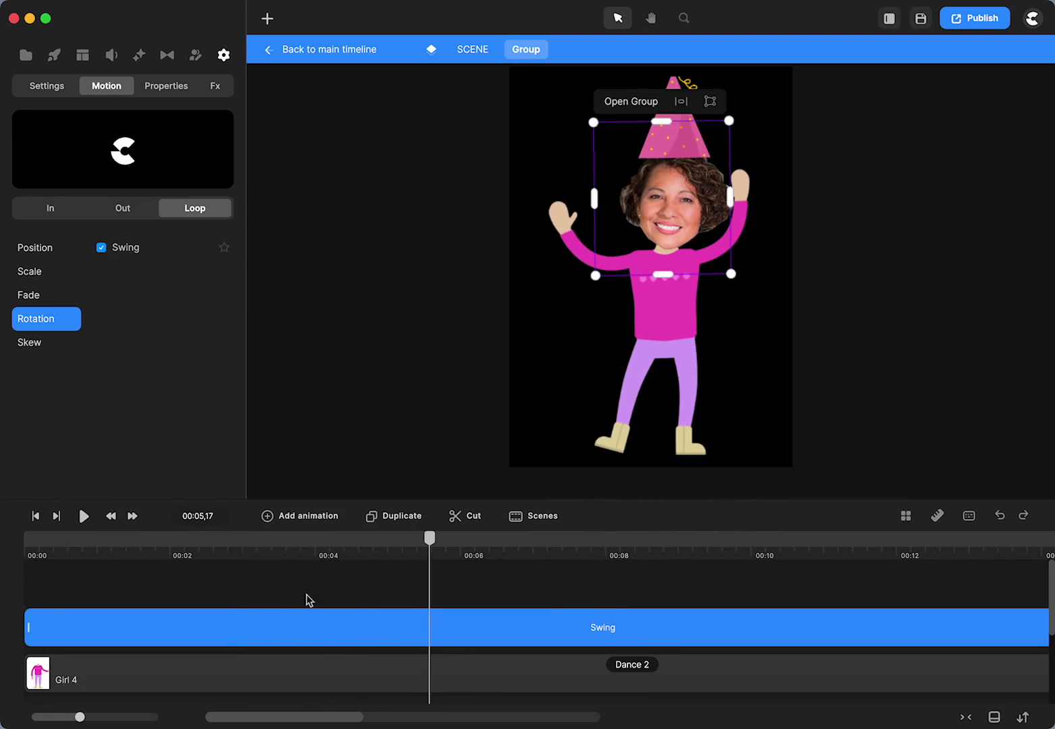
left_click(384, 636)
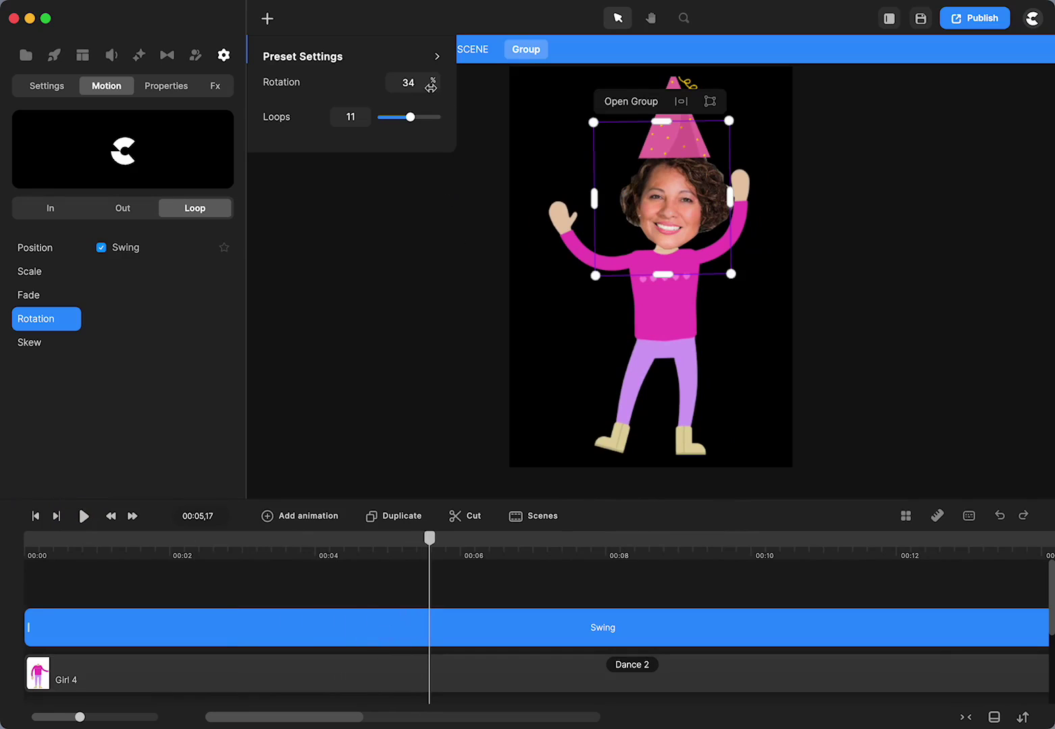
left_click_drag(430, 88, 419, 124)
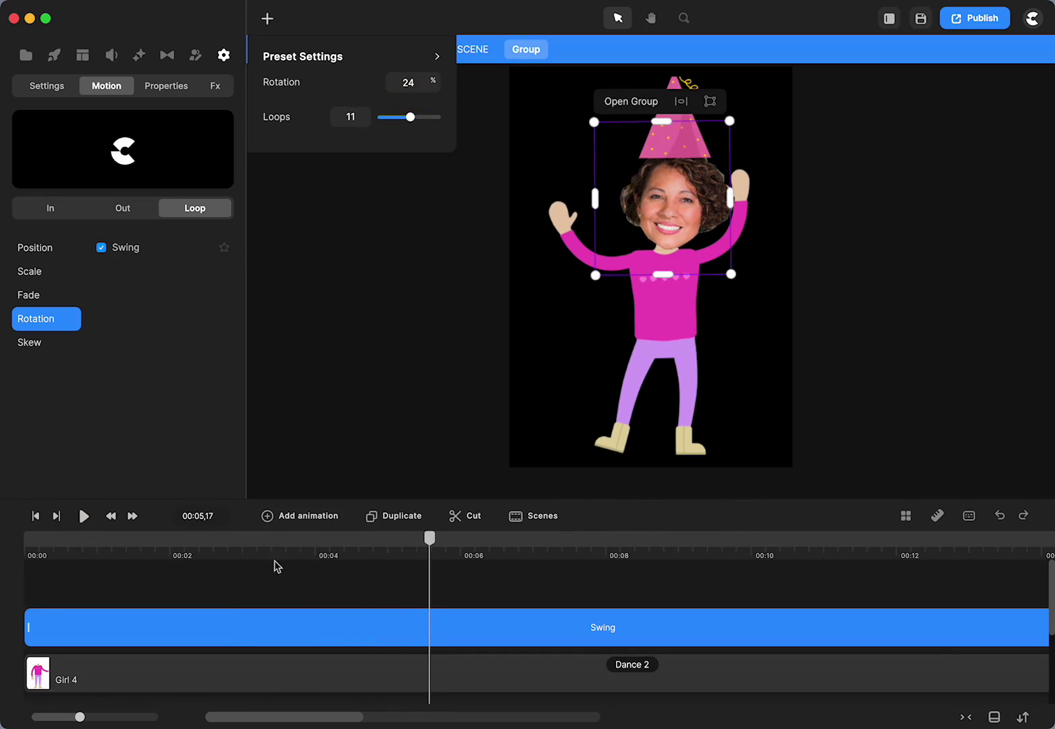
left_click(84, 517)
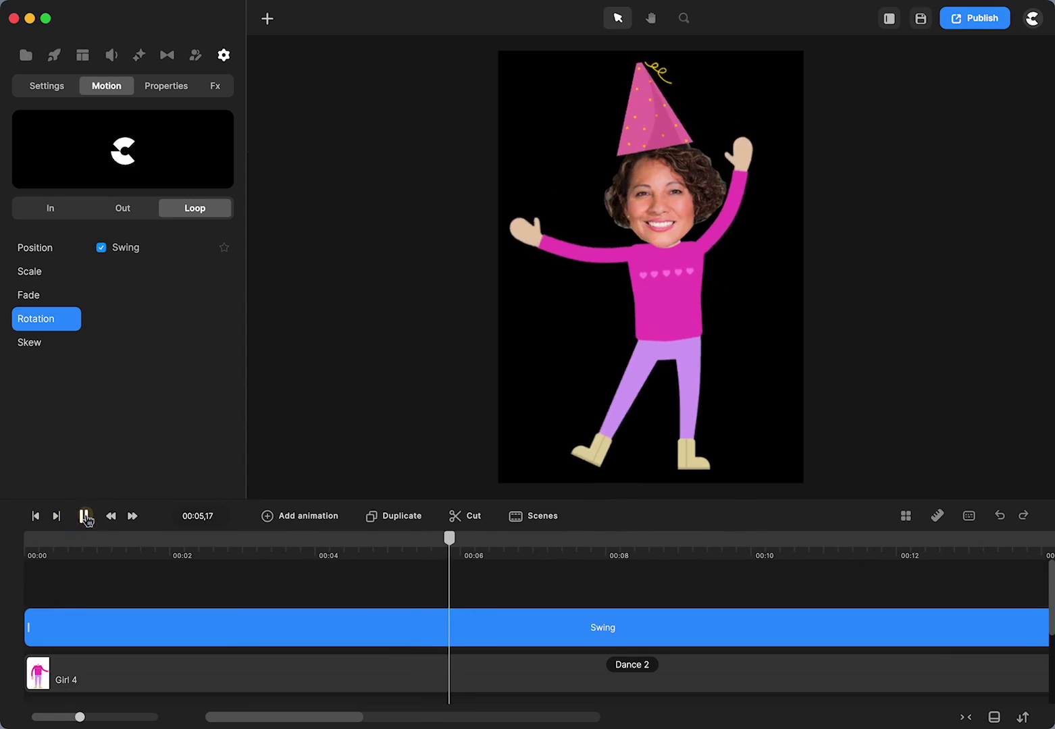
left_click(84, 516)
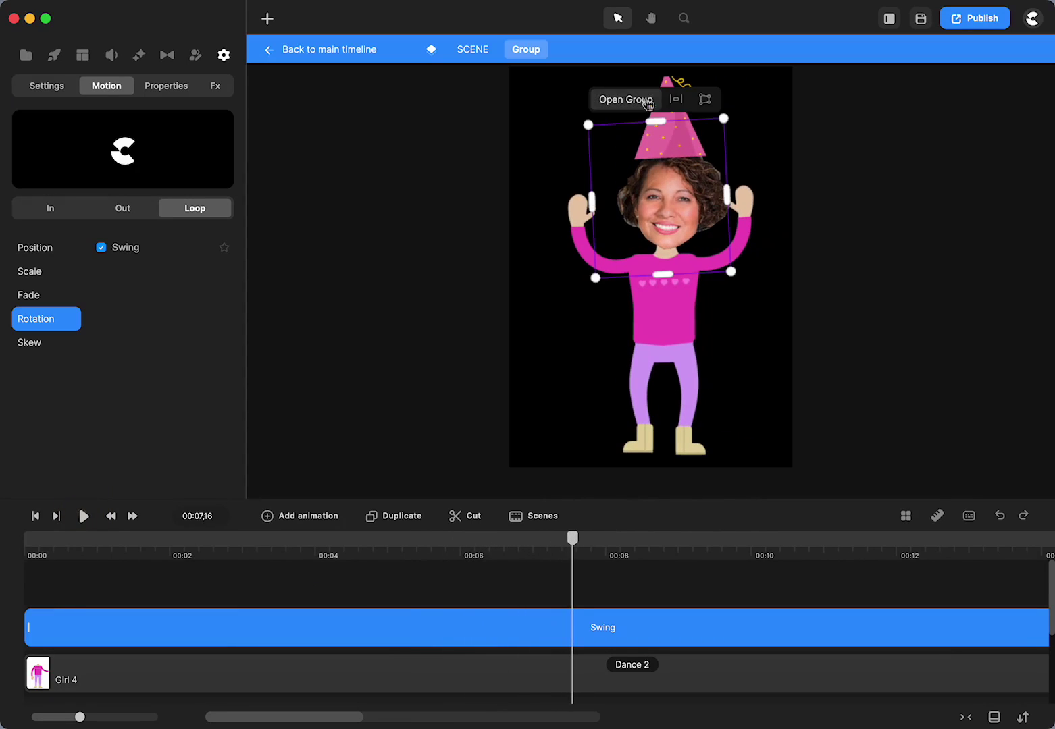
Step: Set the Swing rotation back to 21%, save the project, and replay from the start
left_click_drag(665, 191, 662, 192)
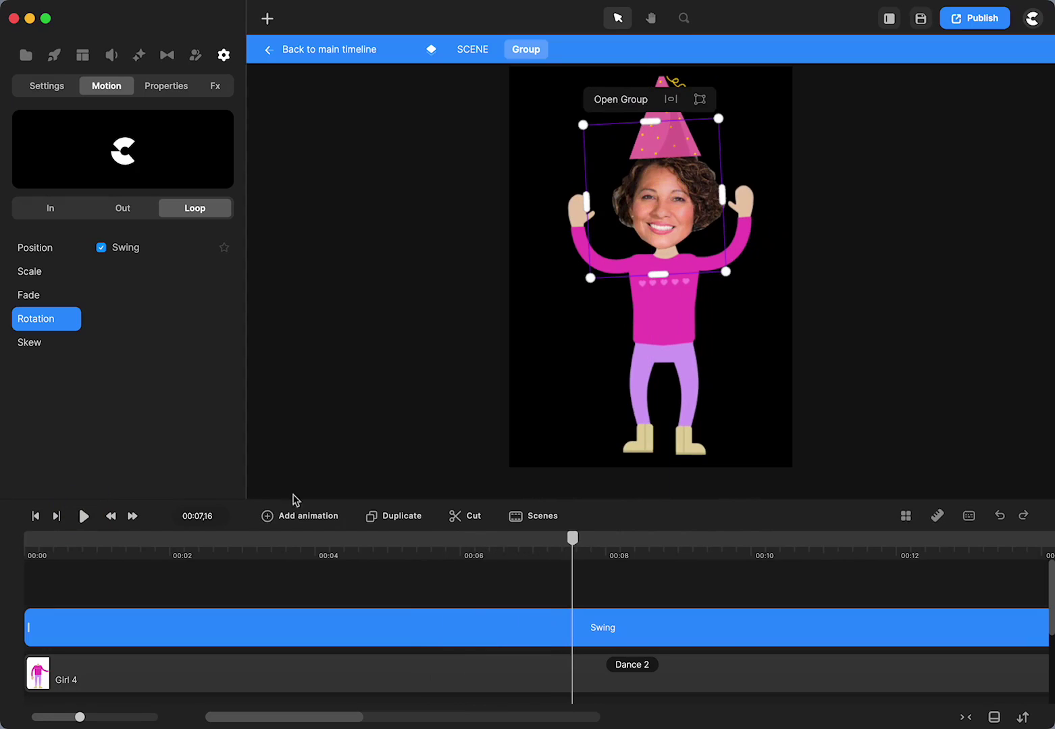
left_click(83, 517)
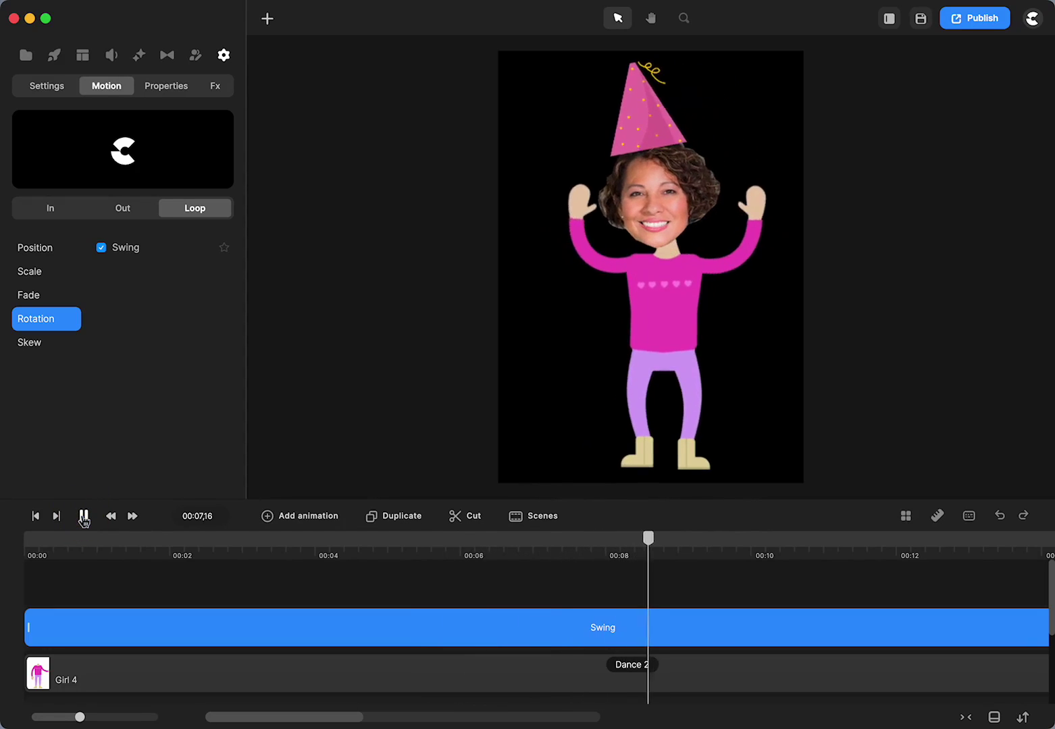
left_click(83, 516)
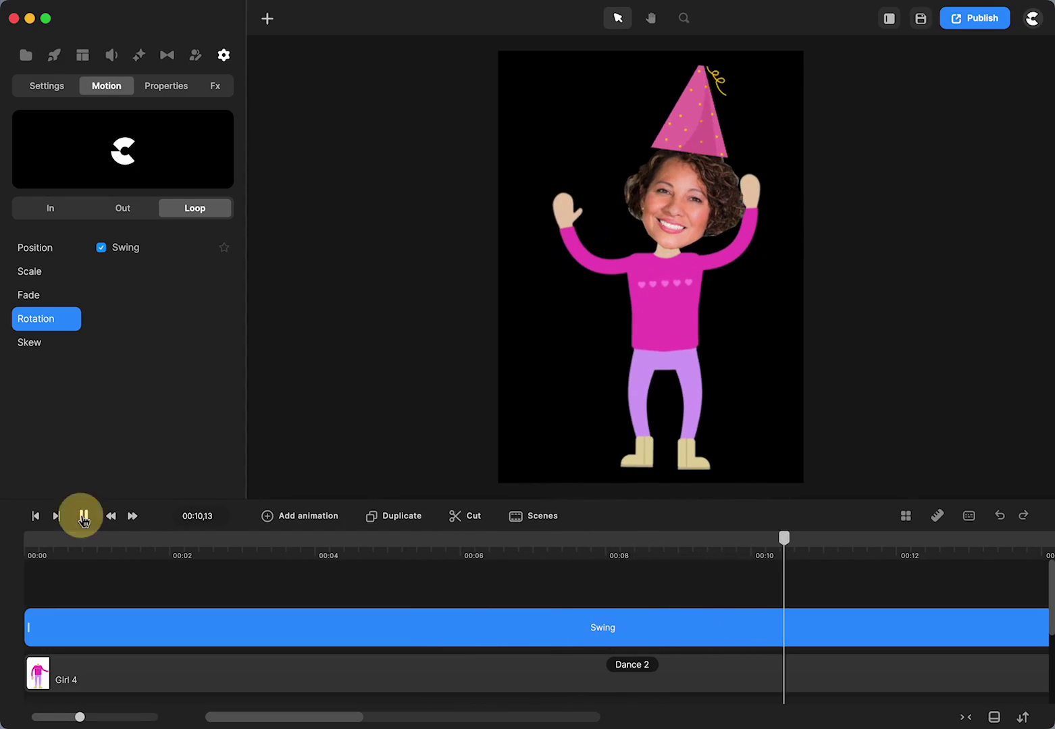
left_click(547, 629)
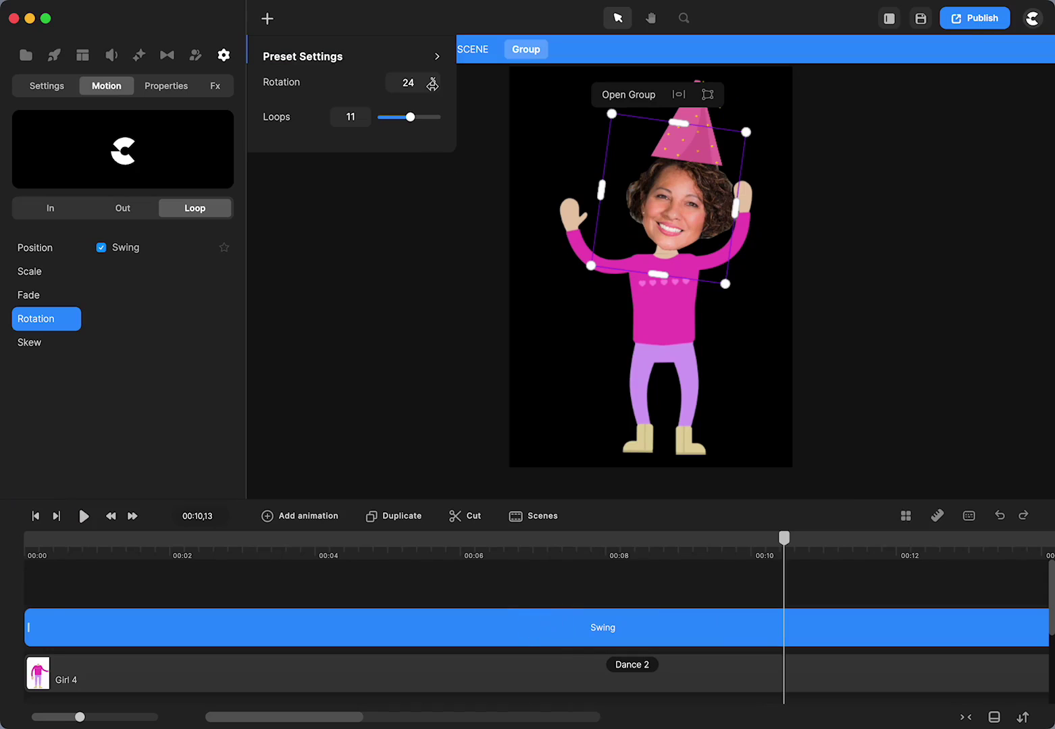
key("Escape")
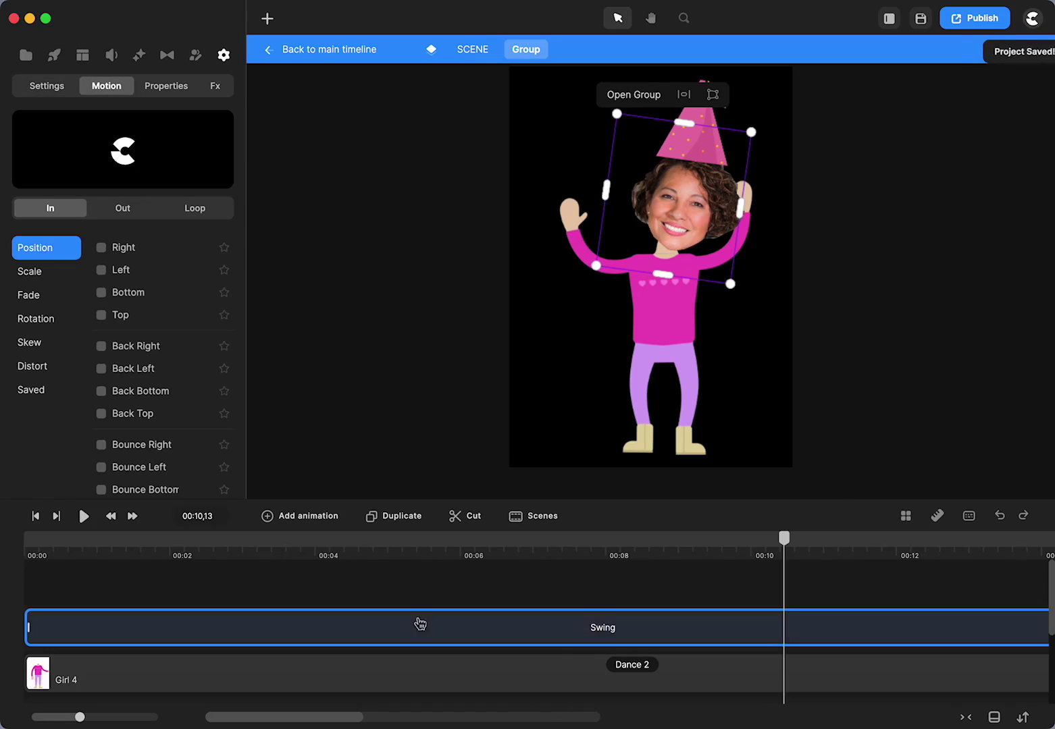
left_click(417, 623)
left_click_drag(431, 82, 403, 555)
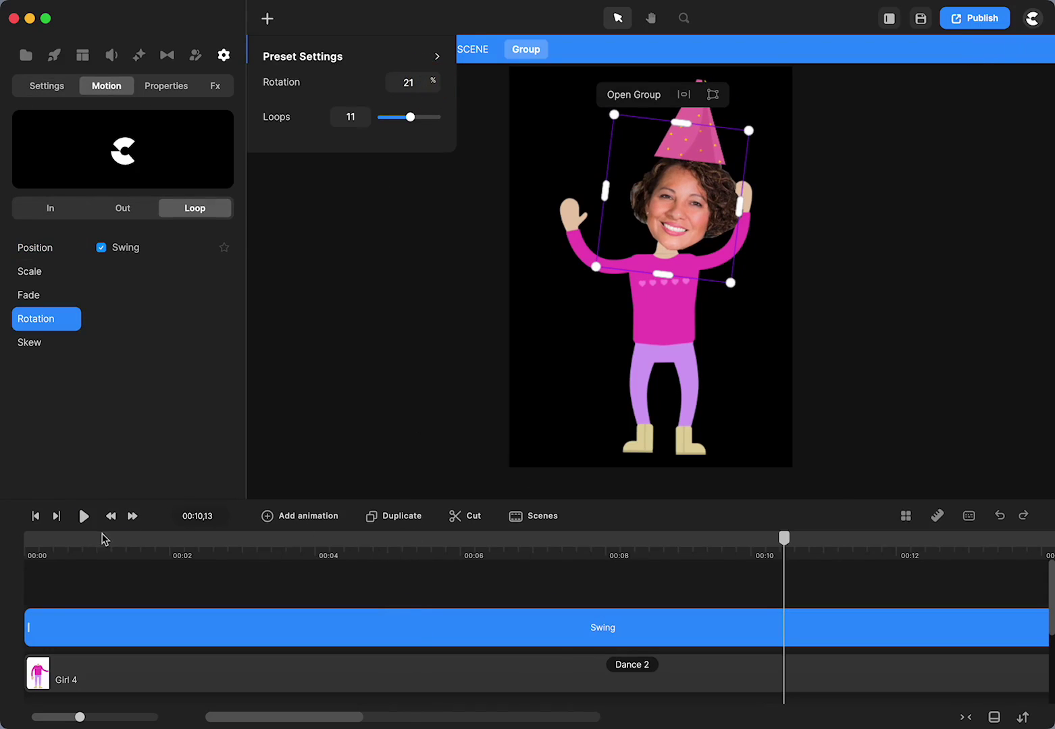
left_click(36, 516)
left_click(83, 516)
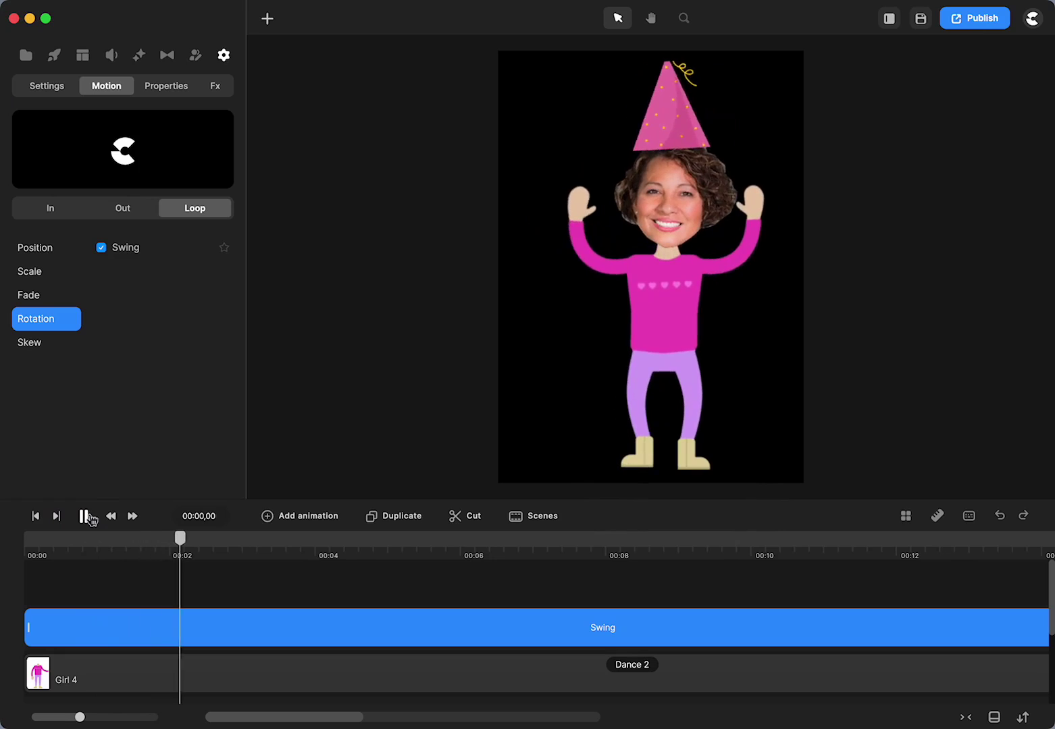
left_click(84, 516)
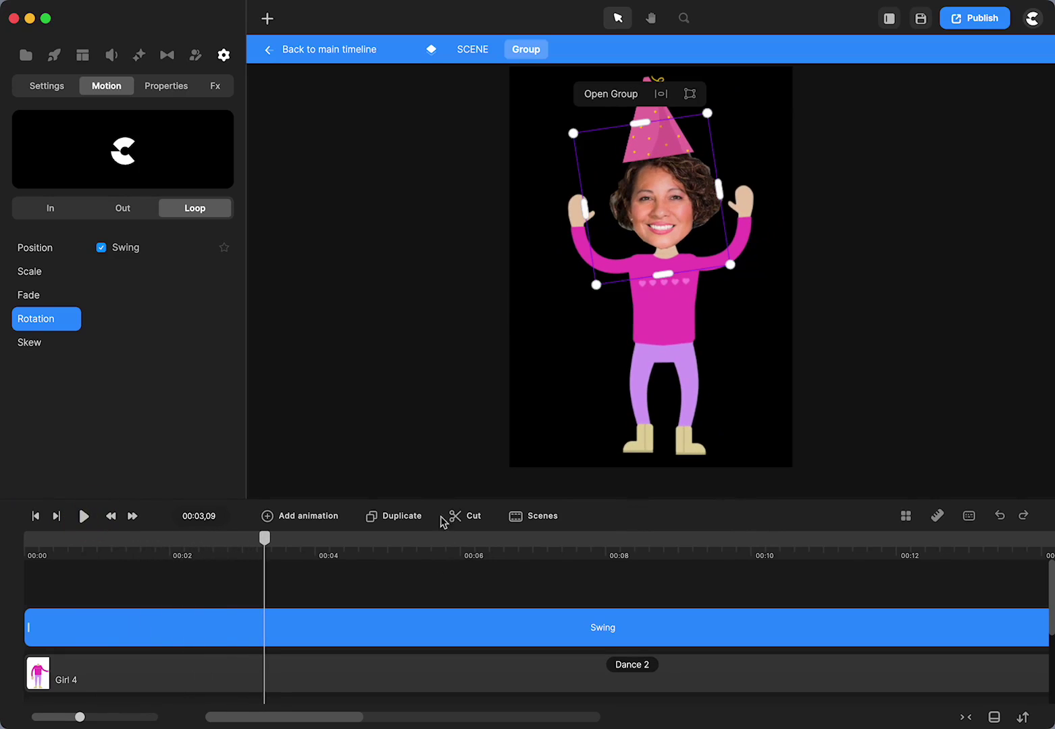
Step: Open the man's character group, select his crowned head, and show the Position loop options
left_click(365, 49)
double_click(538, 265)
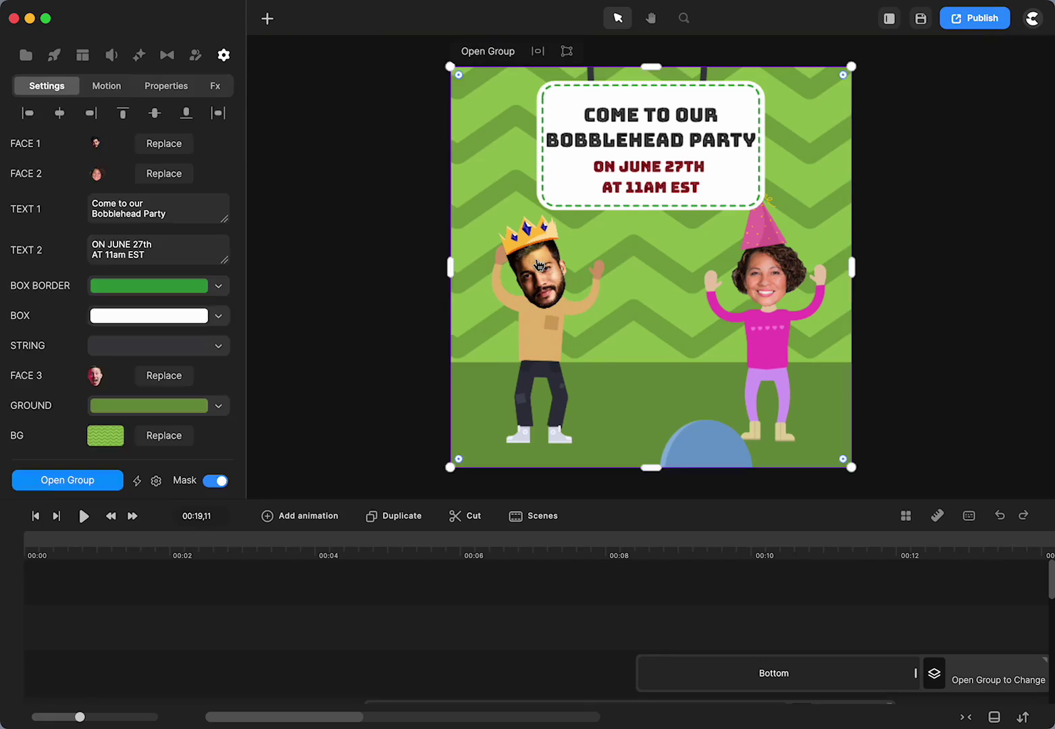
left_click(542, 319)
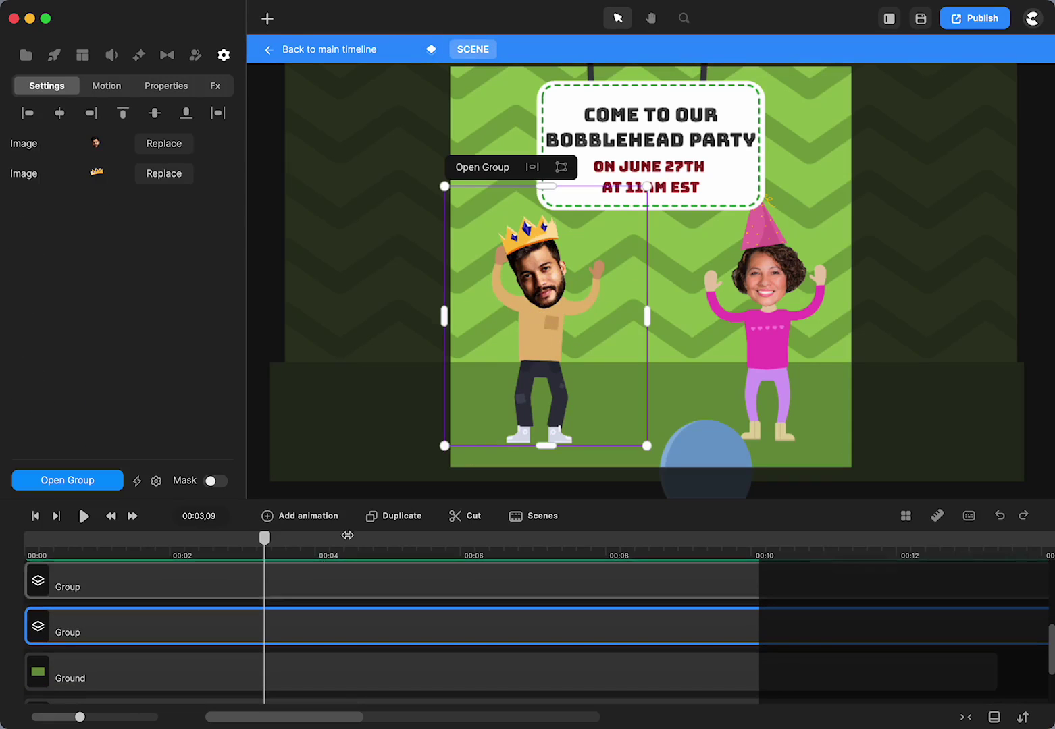
double_click(544, 270)
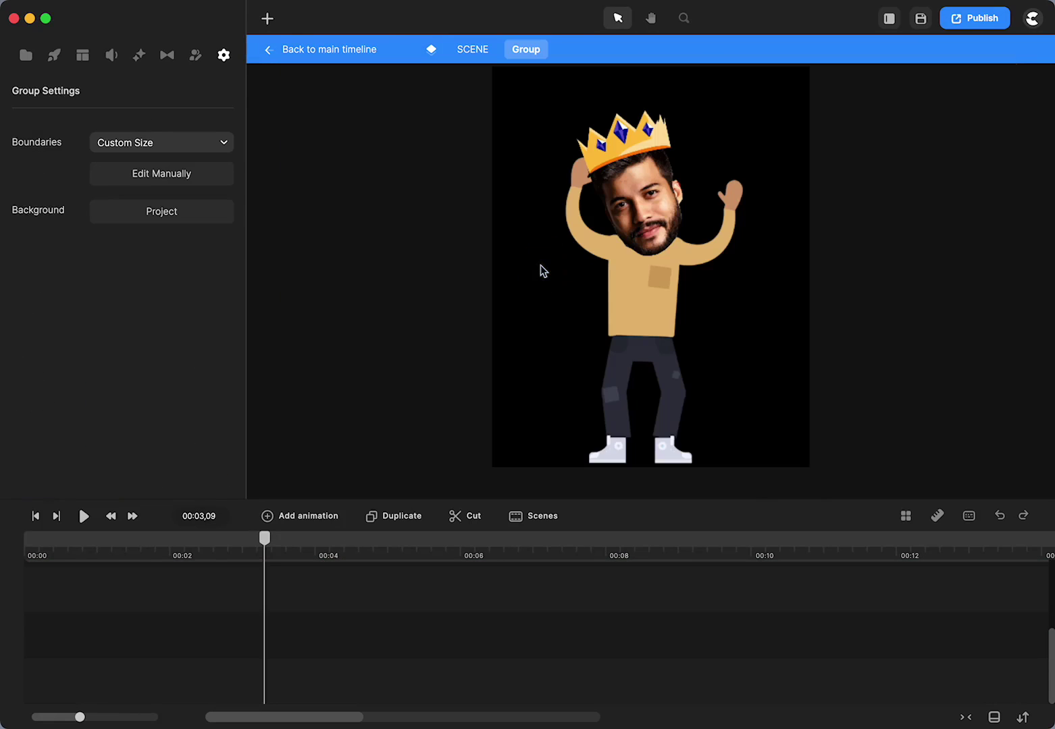
left_click(658, 211)
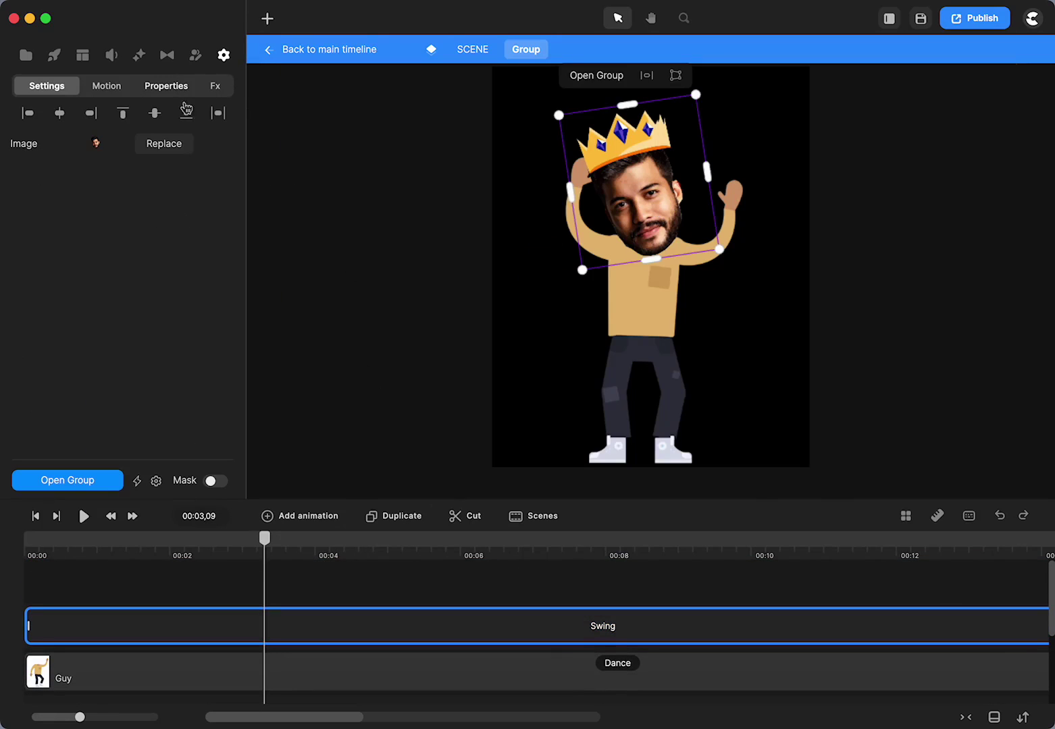
left_click(108, 91)
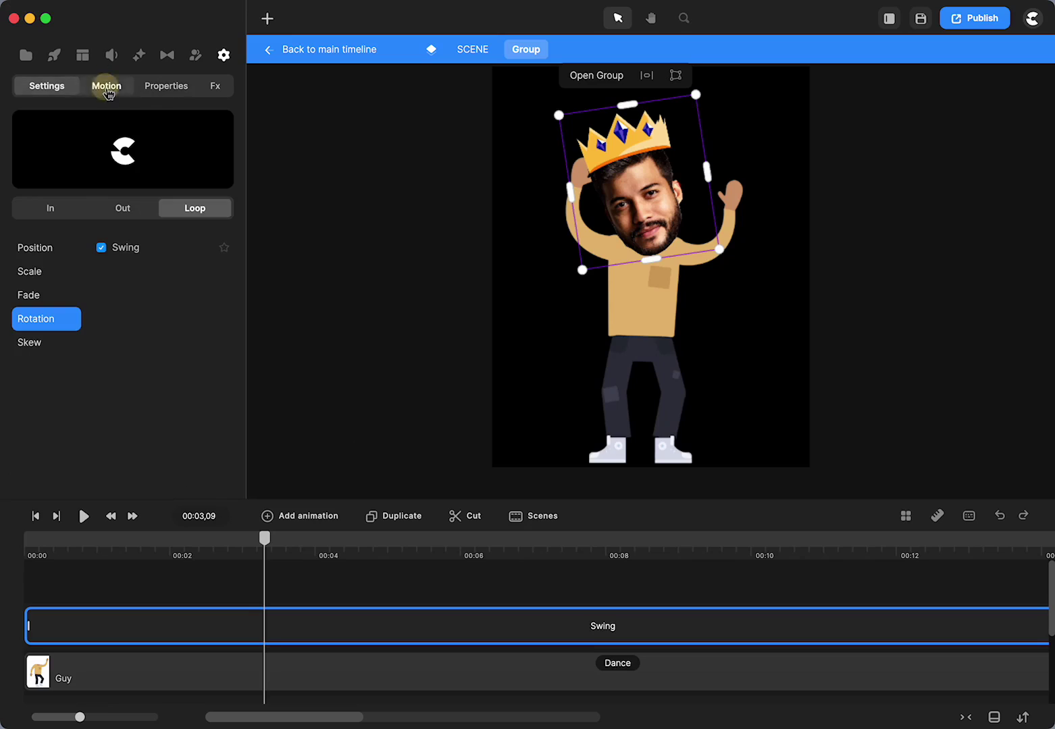
left_click(197, 212)
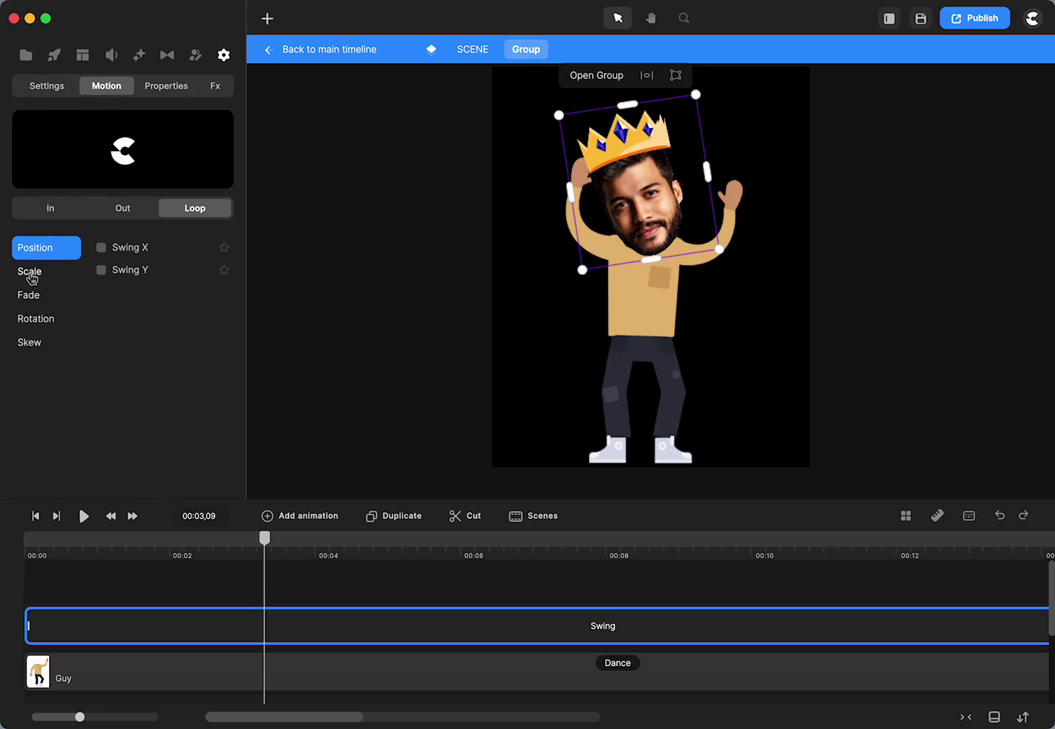
Step: Try a Swing X side-to-side loop on the head with reduced distance and 5 loops
left_click(102, 248)
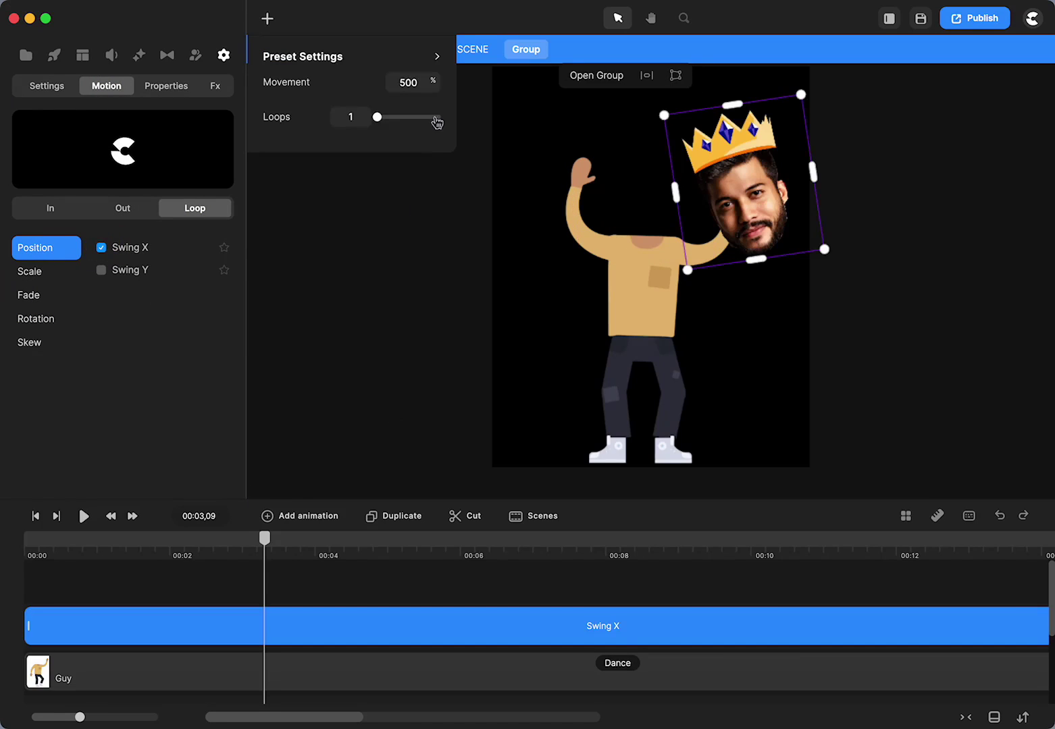
left_click_drag(433, 81, 127, 95)
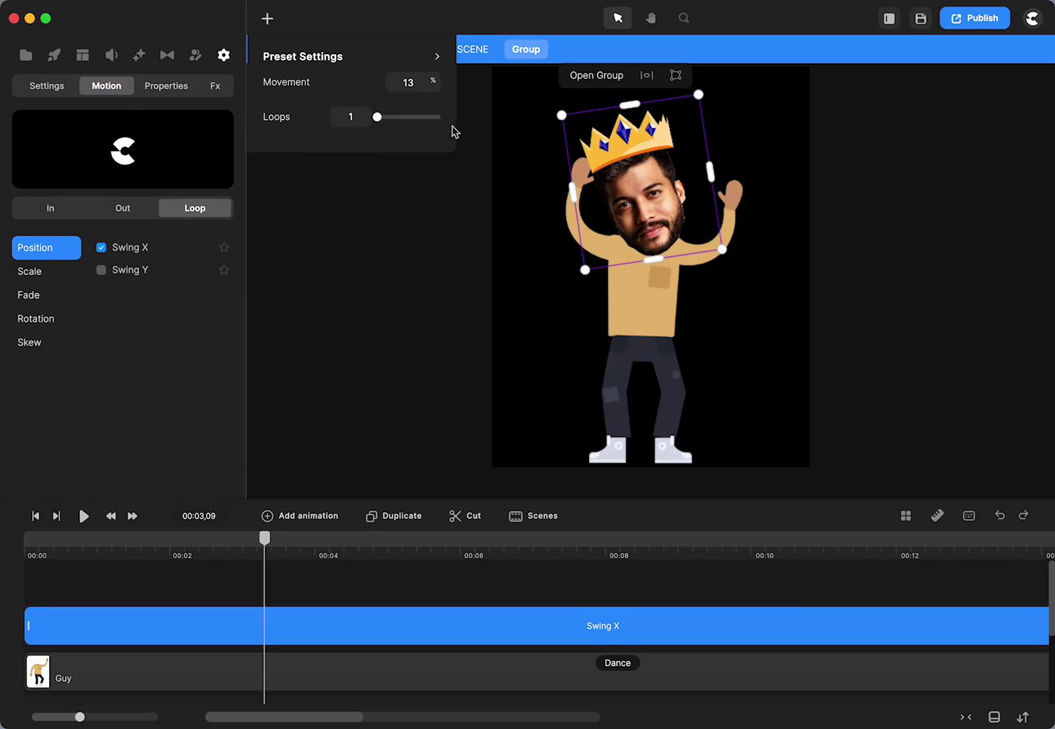
left_click_drag(376, 116, 390, 117)
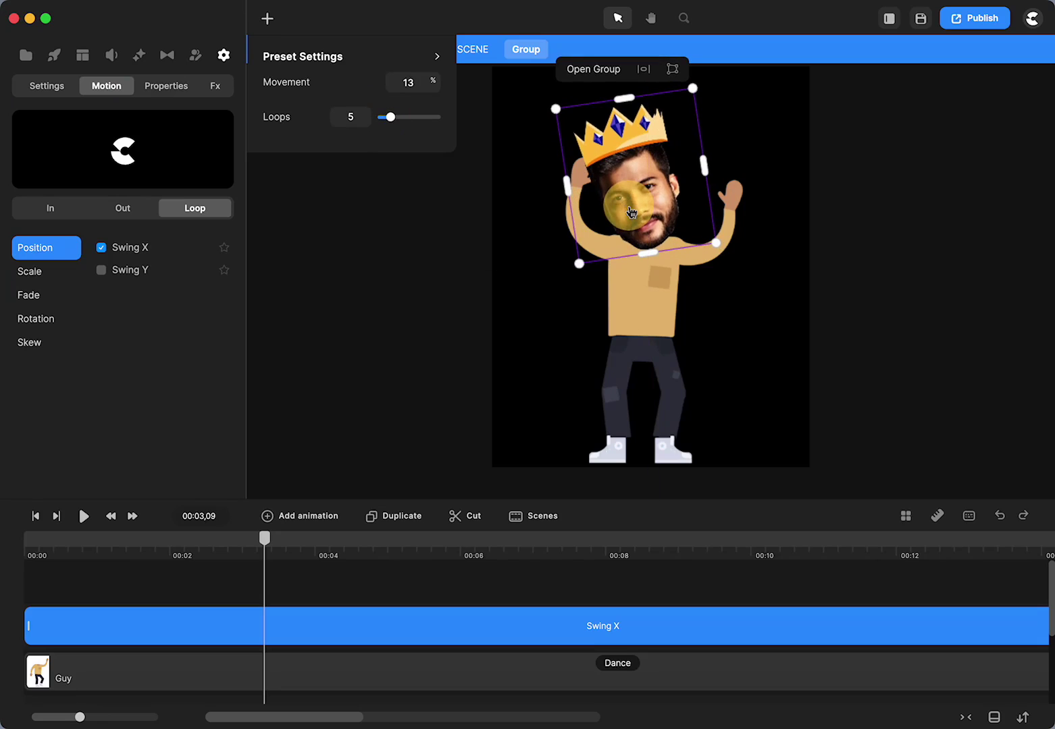
Step: Switch to Swing Y at -12% movement over 10 loops, preview it, and deselect the head
left_click(101, 271)
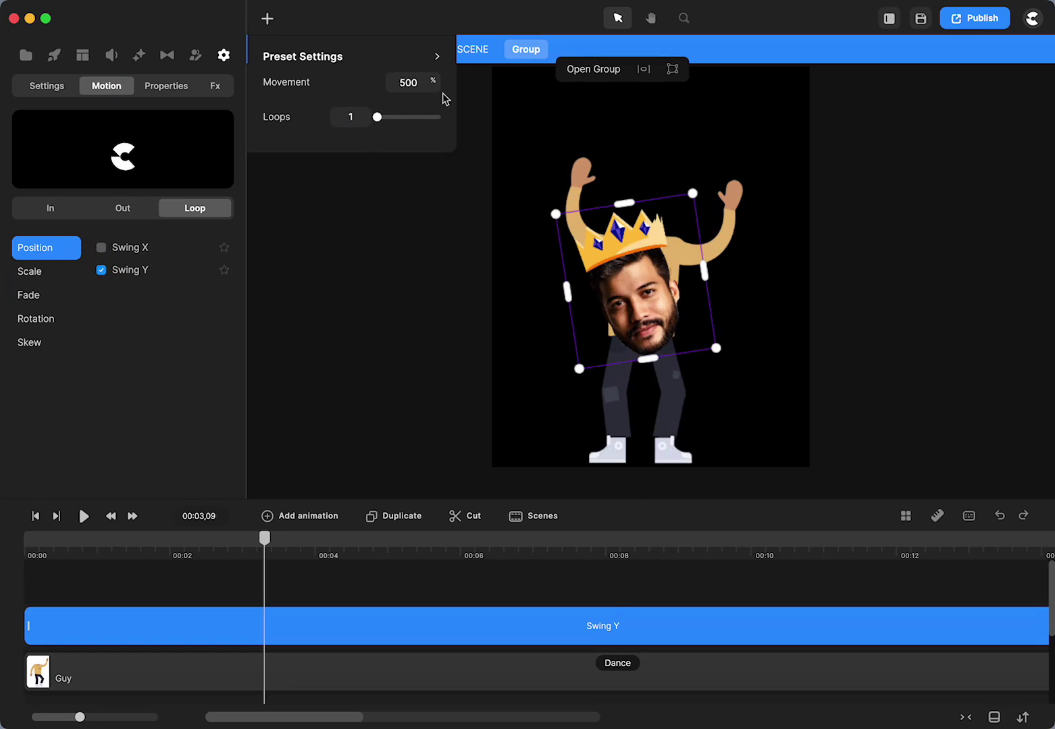
left_click_drag(439, 83, 108, 114)
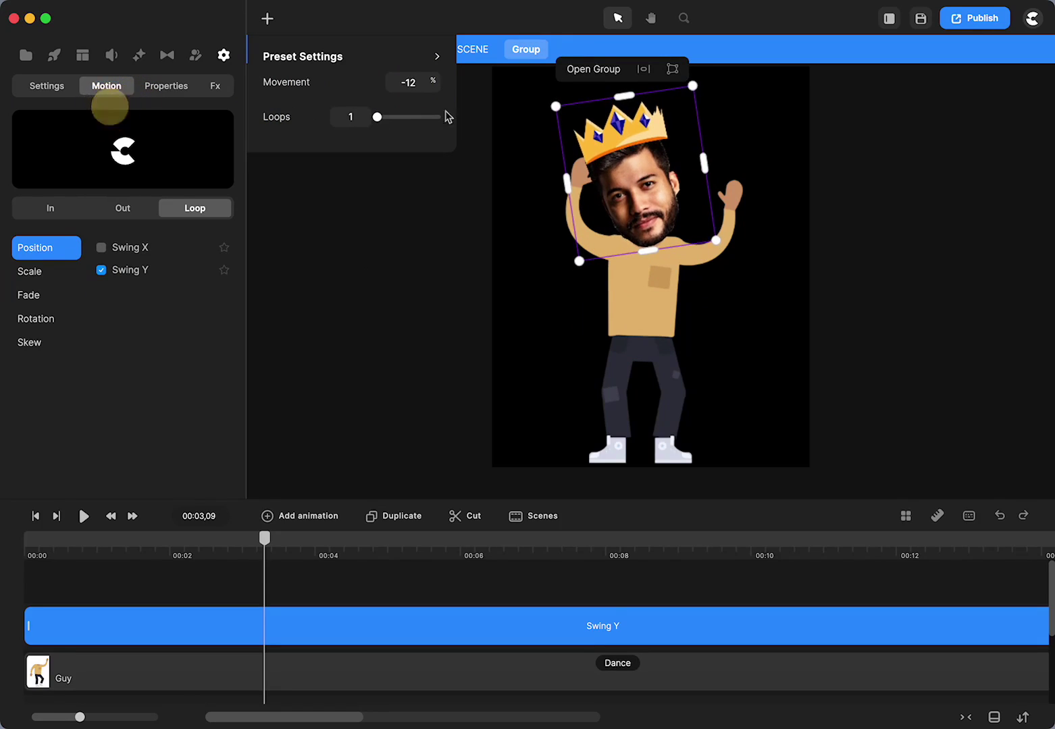
left_click(646, 205)
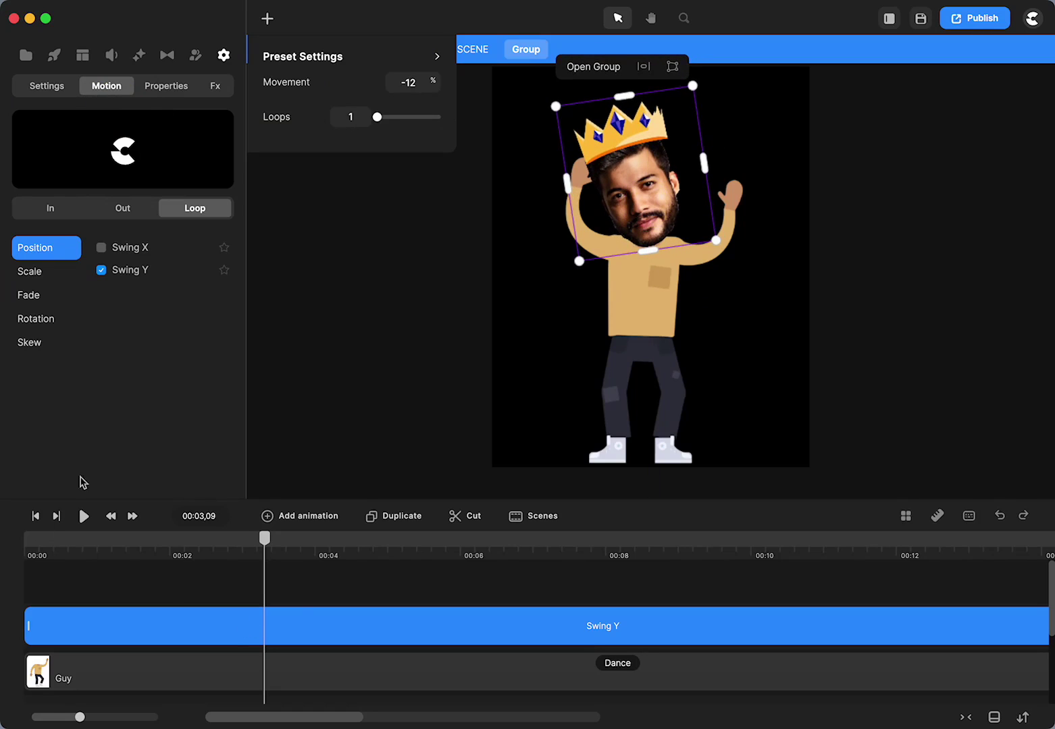
left_click_drag(376, 116, 407, 117)
left_click(85, 517)
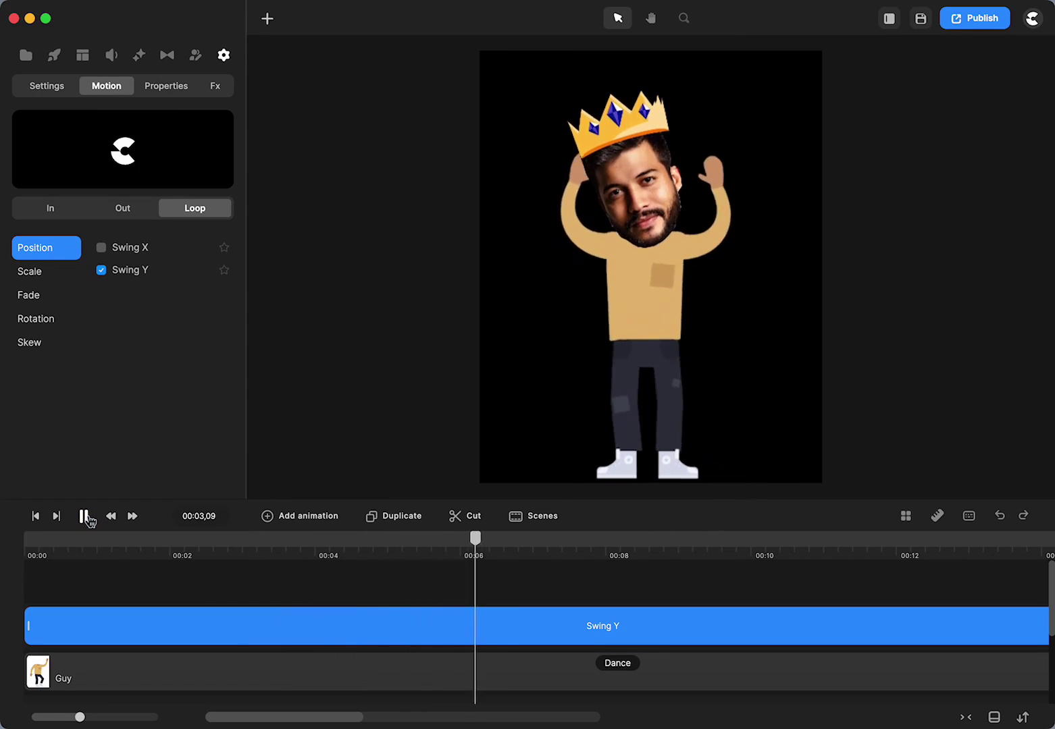
left_click(85, 516)
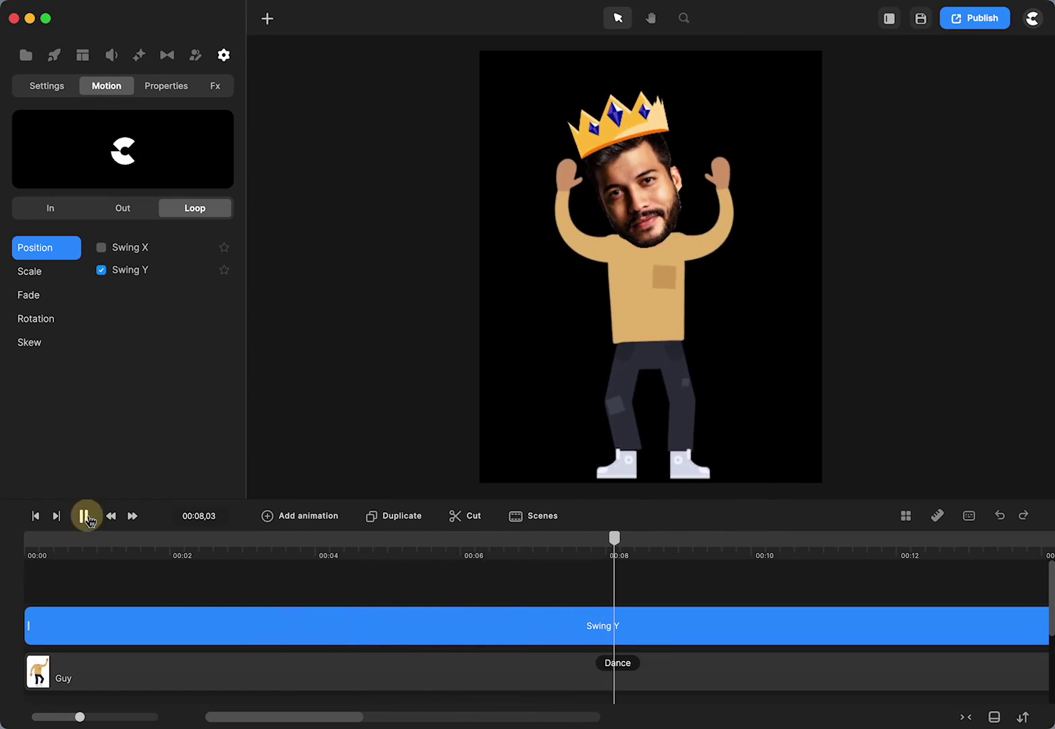
left_click(375, 641)
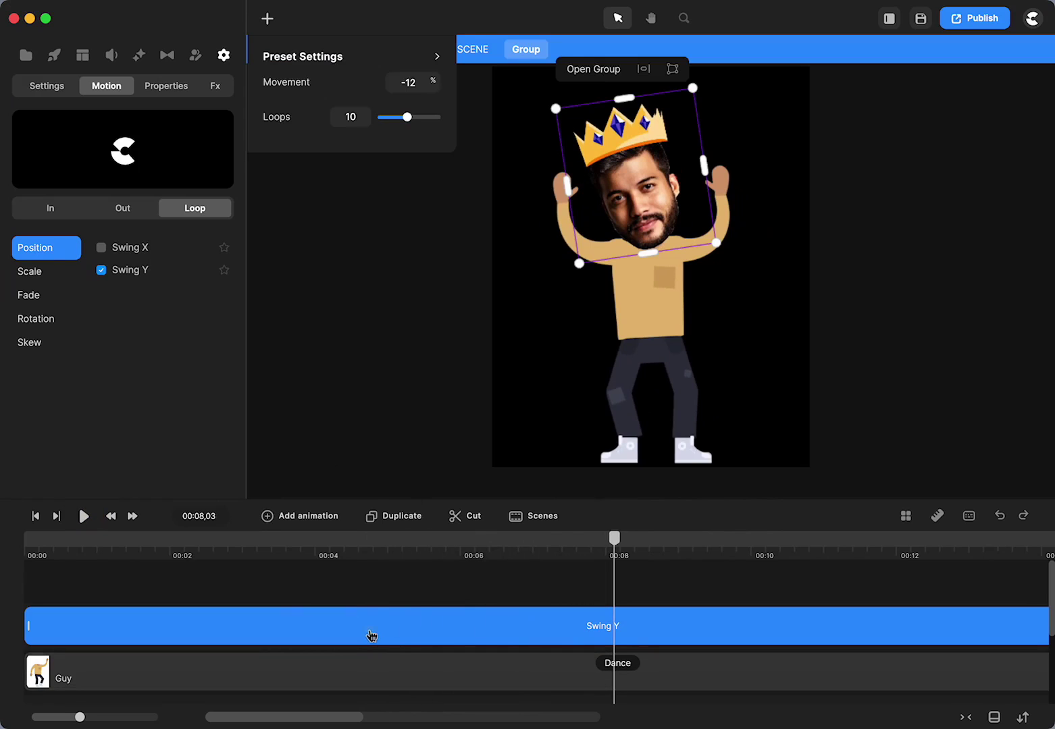
left_click(408, 117)
left_click(348, 352)
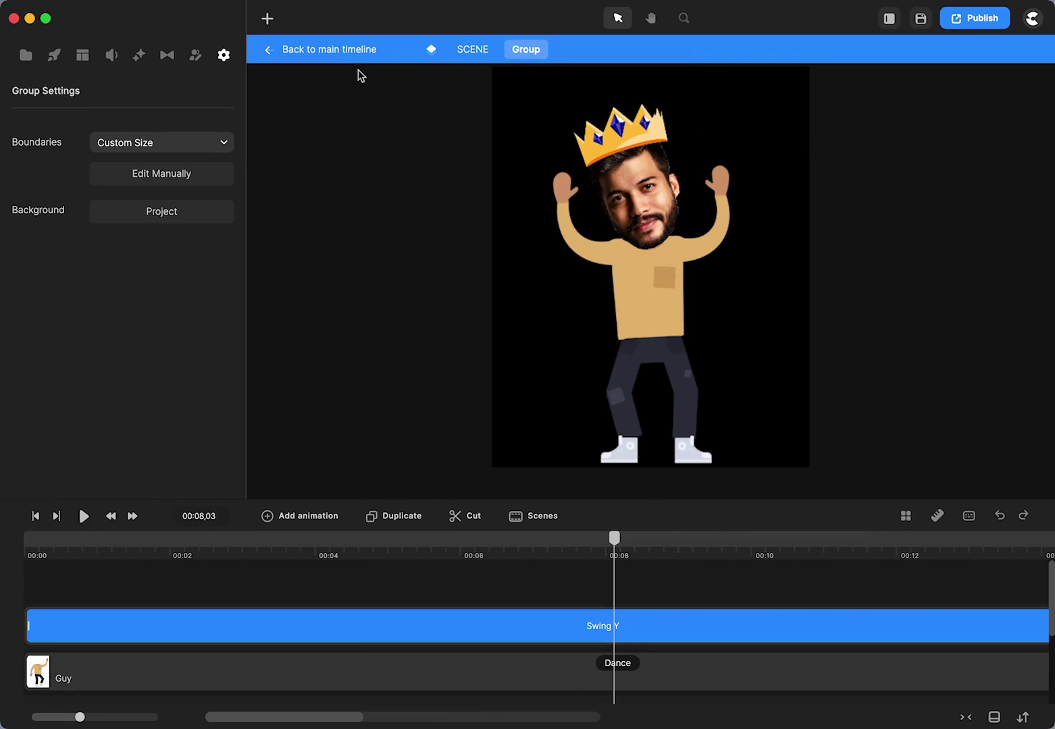
Step: Return to the main timeline and play the January 7th National Day scene from 00:08
left_click(324, 50)
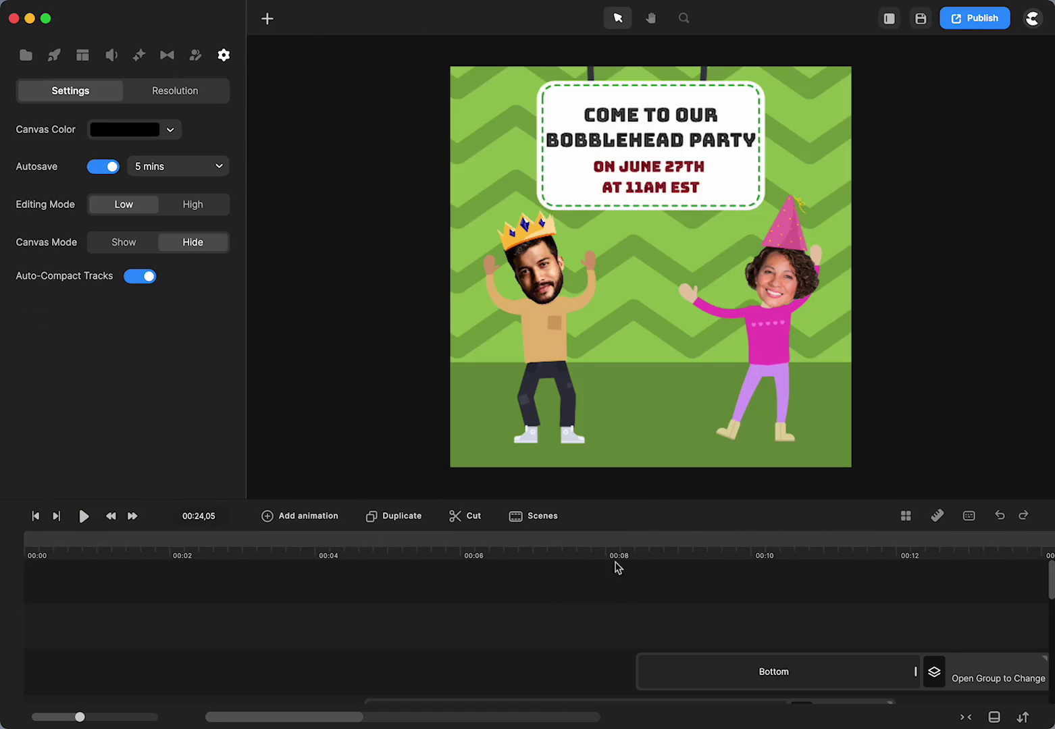
left_click(638, 538)
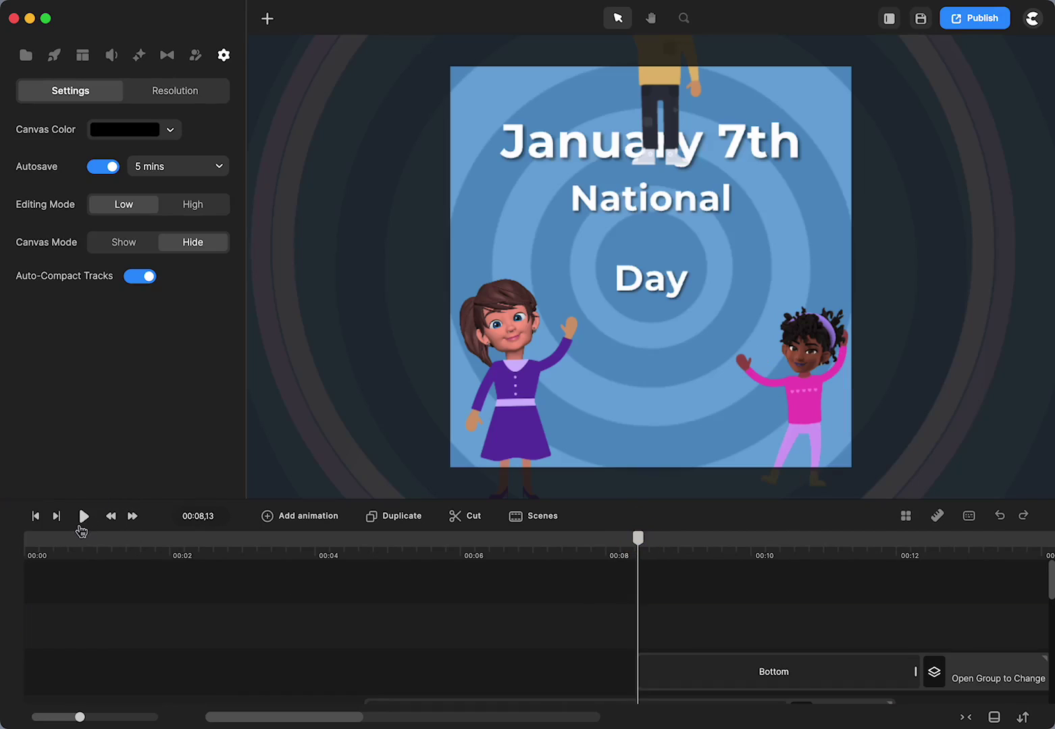
left_click(83, 517)
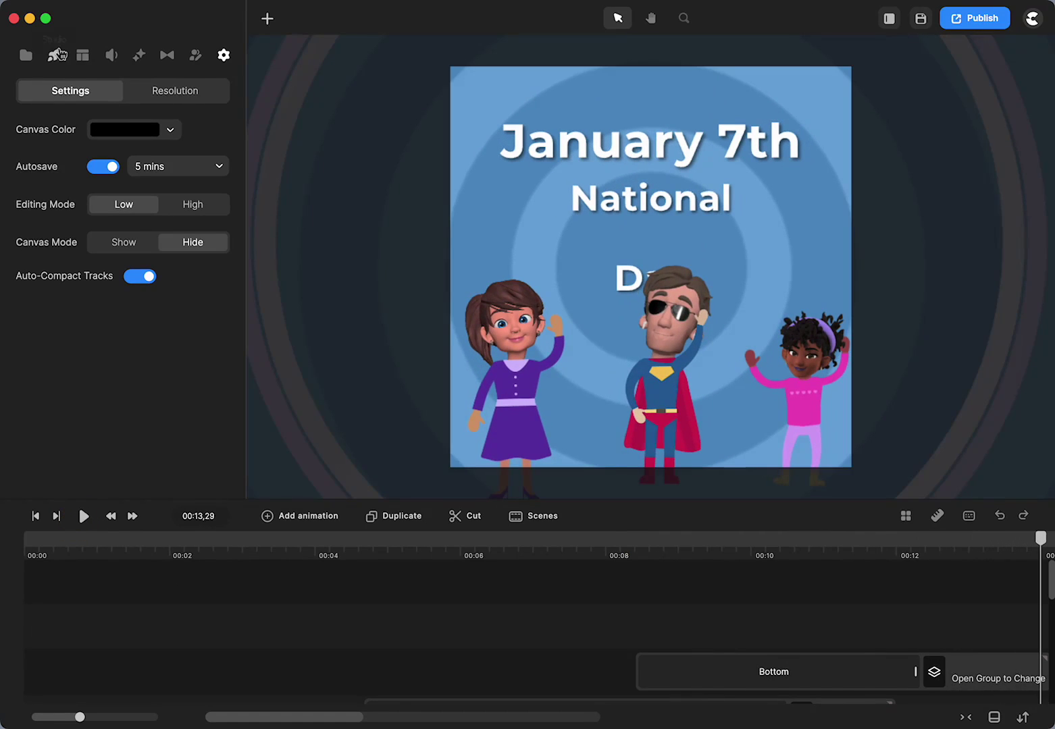
Step: Filter the Studio character library to Bobble Heads and scroll through bodies like Clown and Bride
left_click(54, 54)
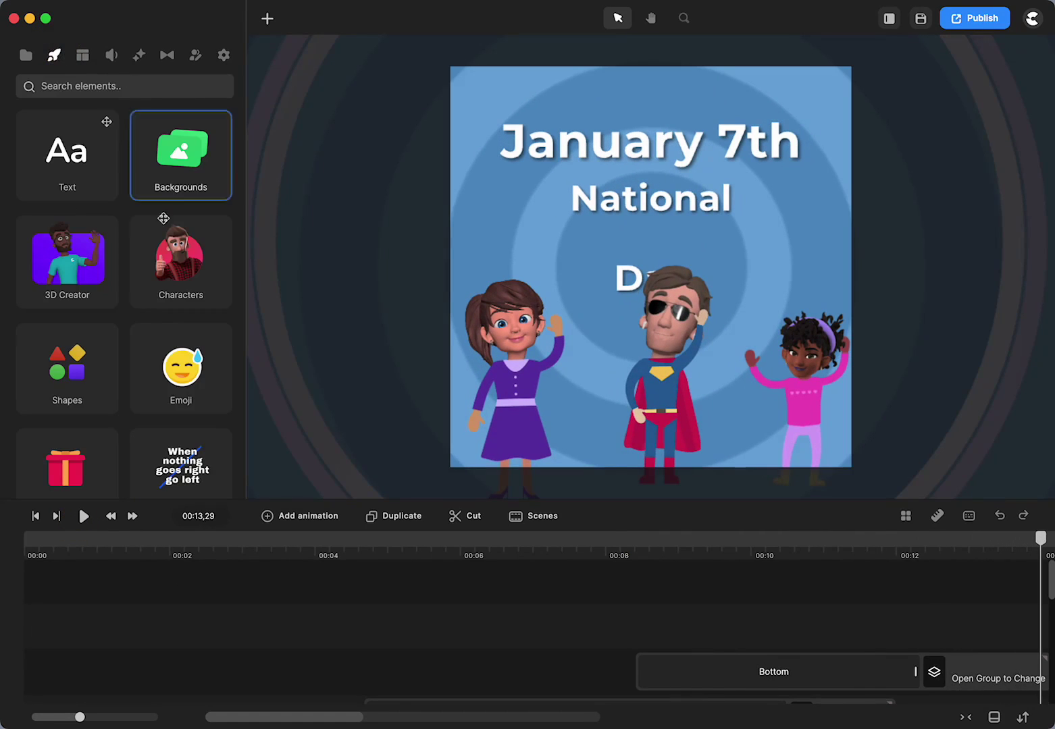
left_click(181, 260)
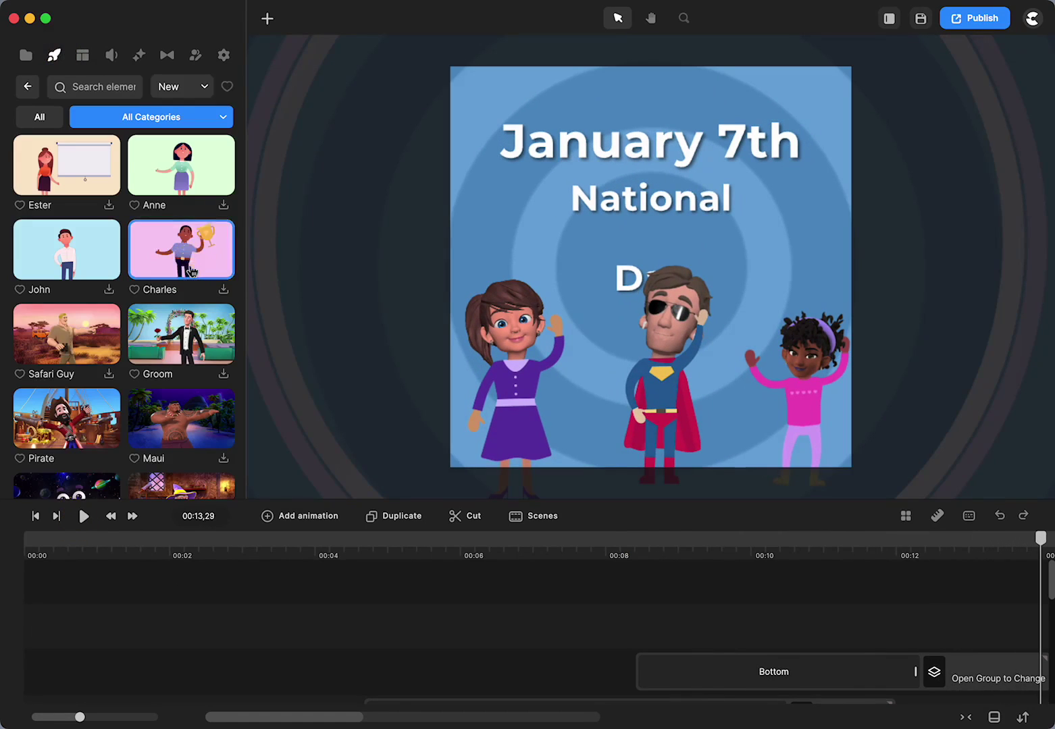
left_click(188, 119)
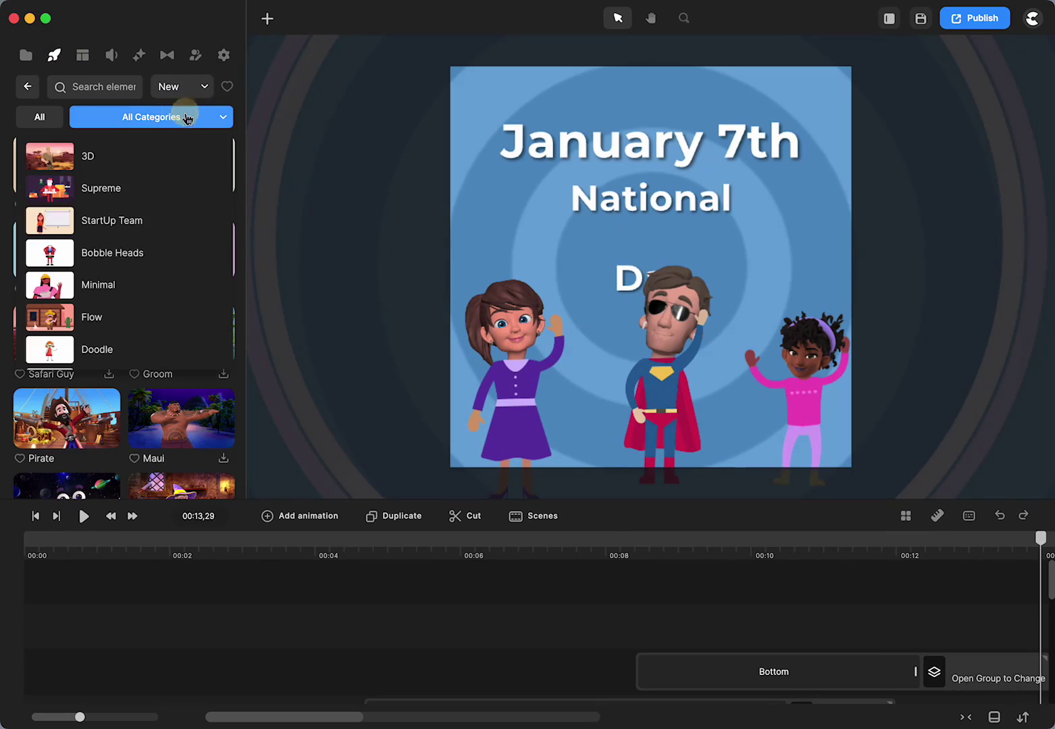
left_click(119, 254)
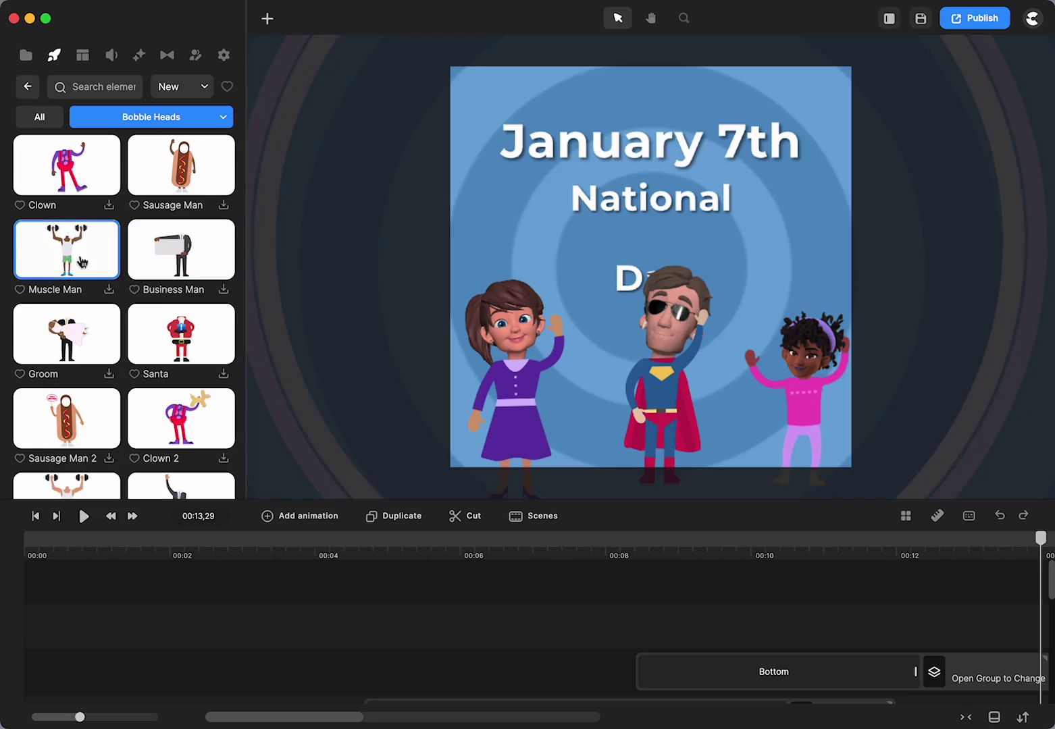
scroll(81, 262, "down", 5)
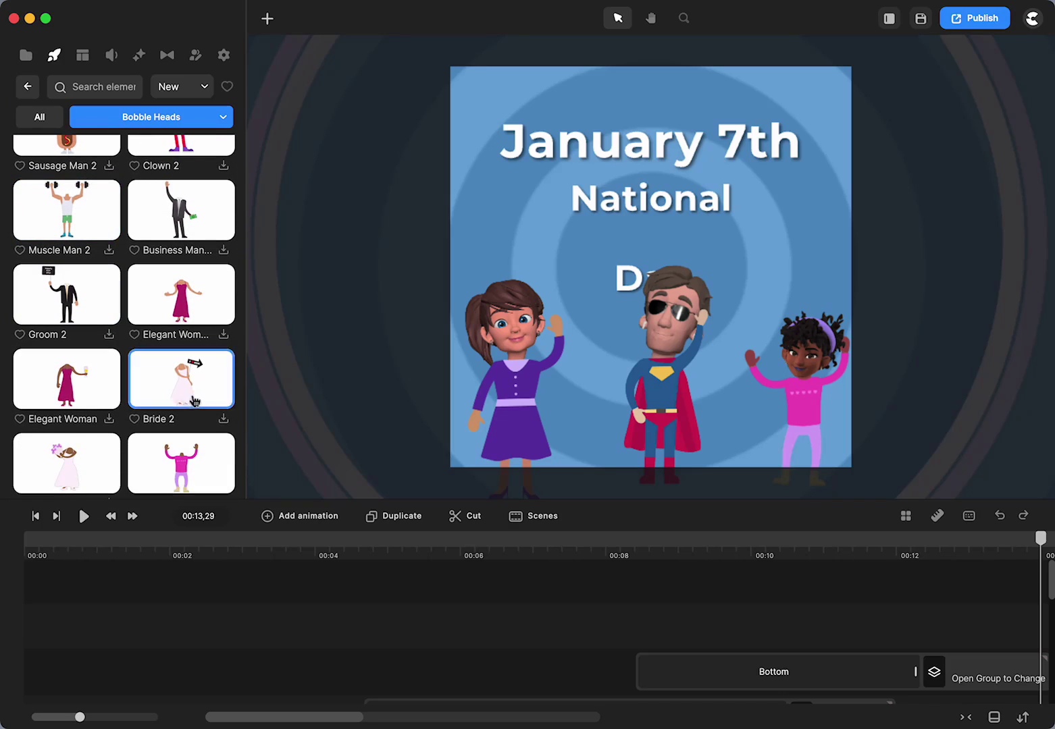
scroll(117, 383, "down", 2)
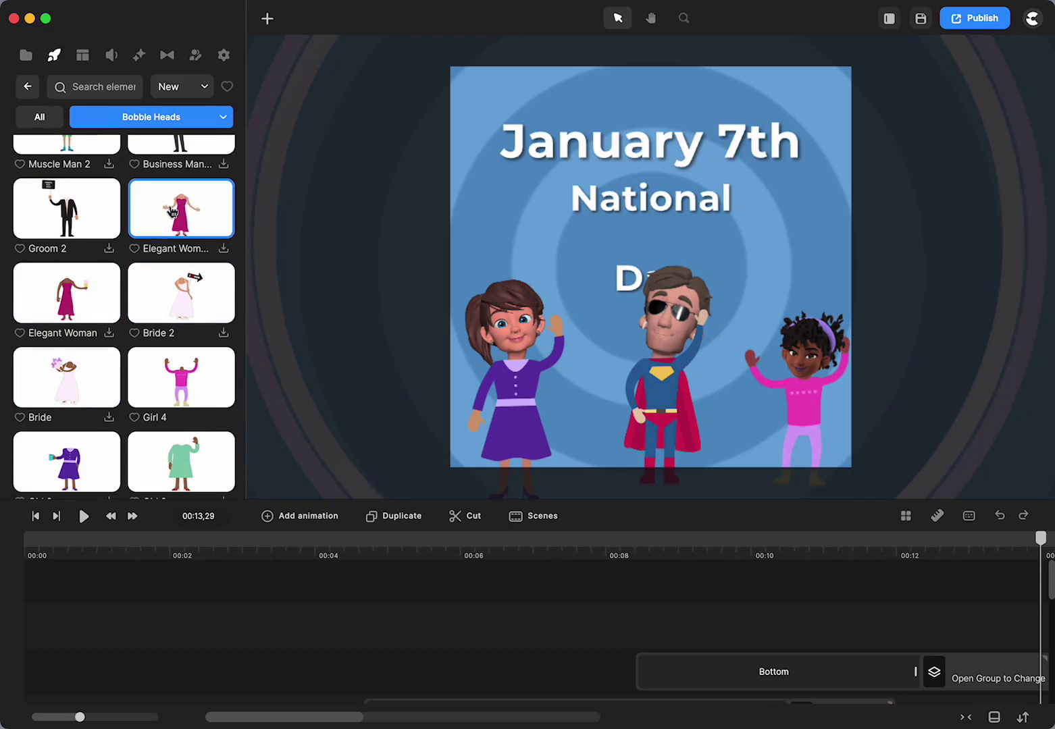
Step: Open the girl's group and inspect Girl 4's Color Replace effect (new colour 4b241d, 5% tolerance)
left_click(805, 374)
double_click(805, 376)
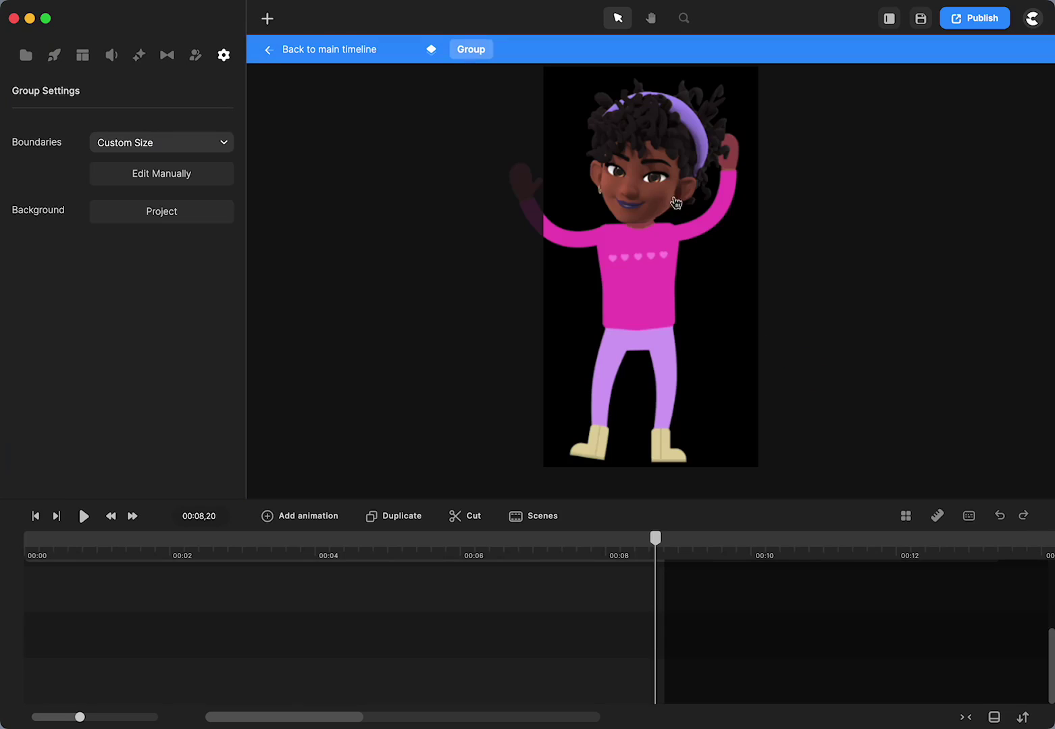
left_click(728, 164)
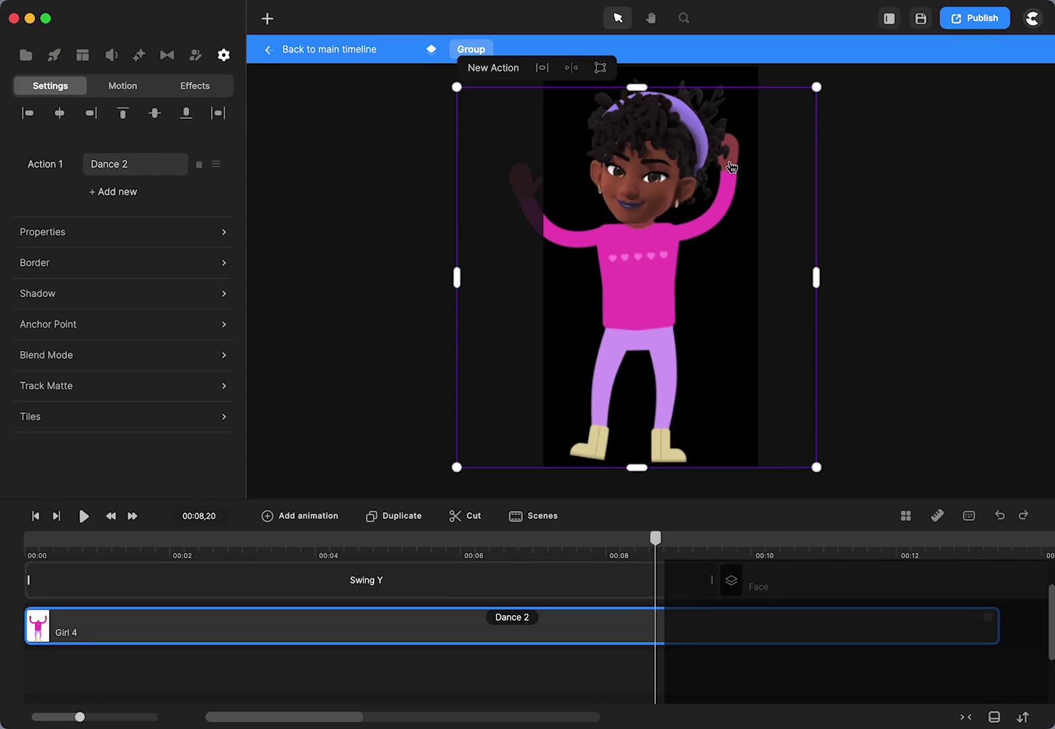
left_click(201, 90)
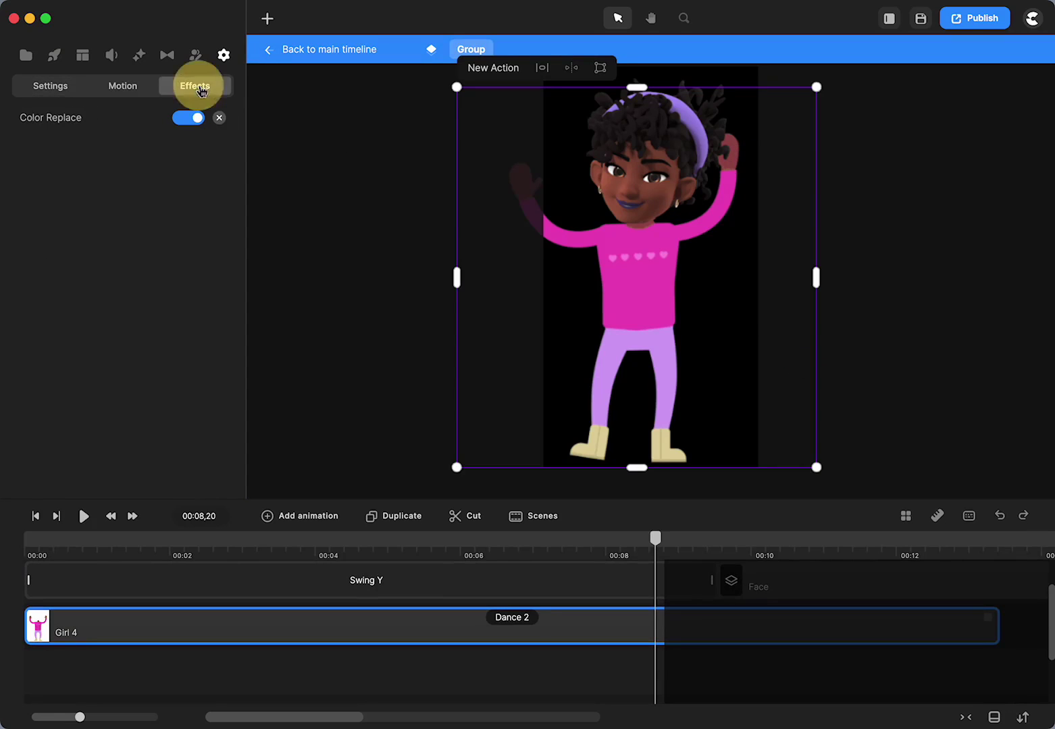
left_click(57, 121)
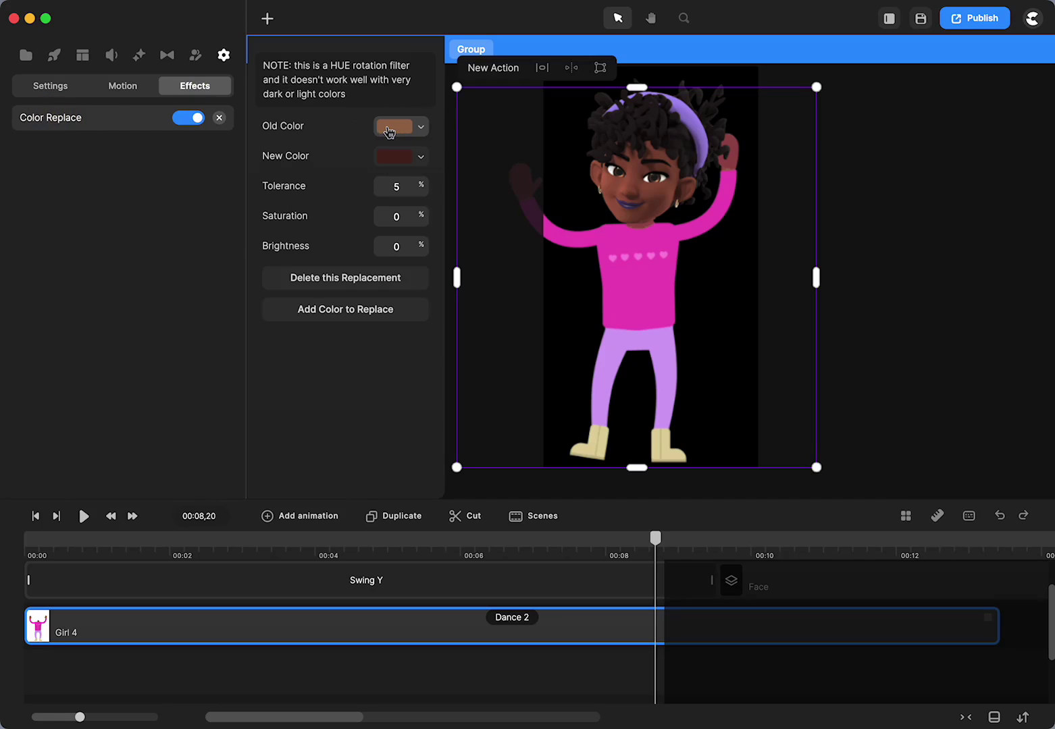
left_click(422, 159)
left_click(571, 293)
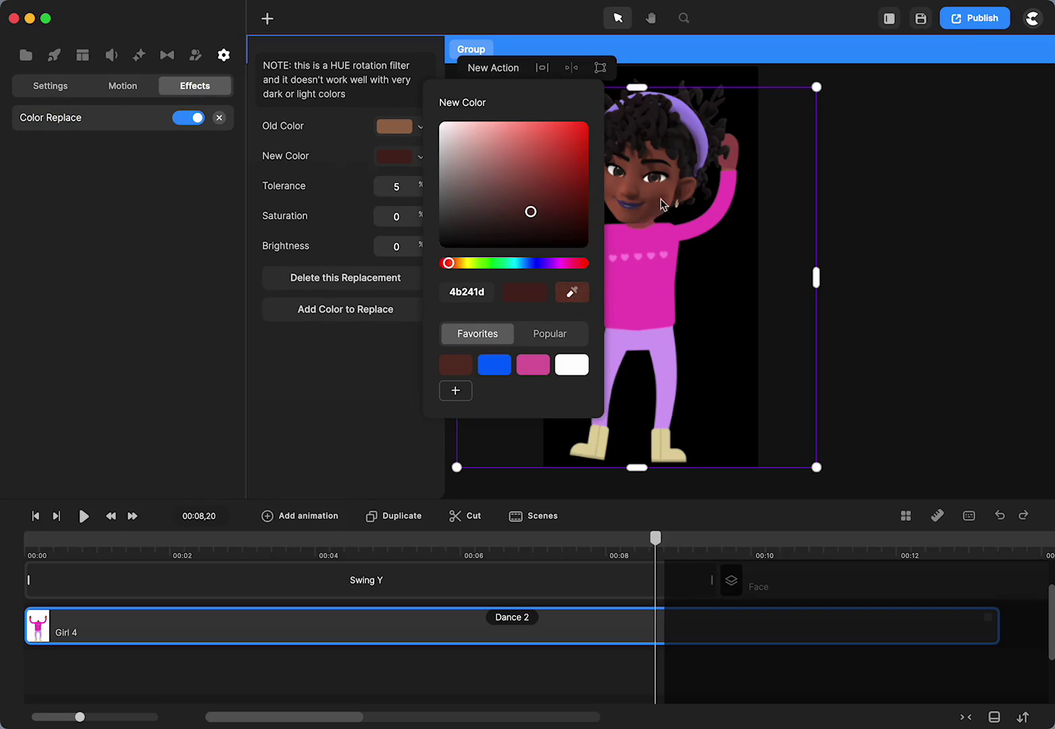
left_click(767, 669)
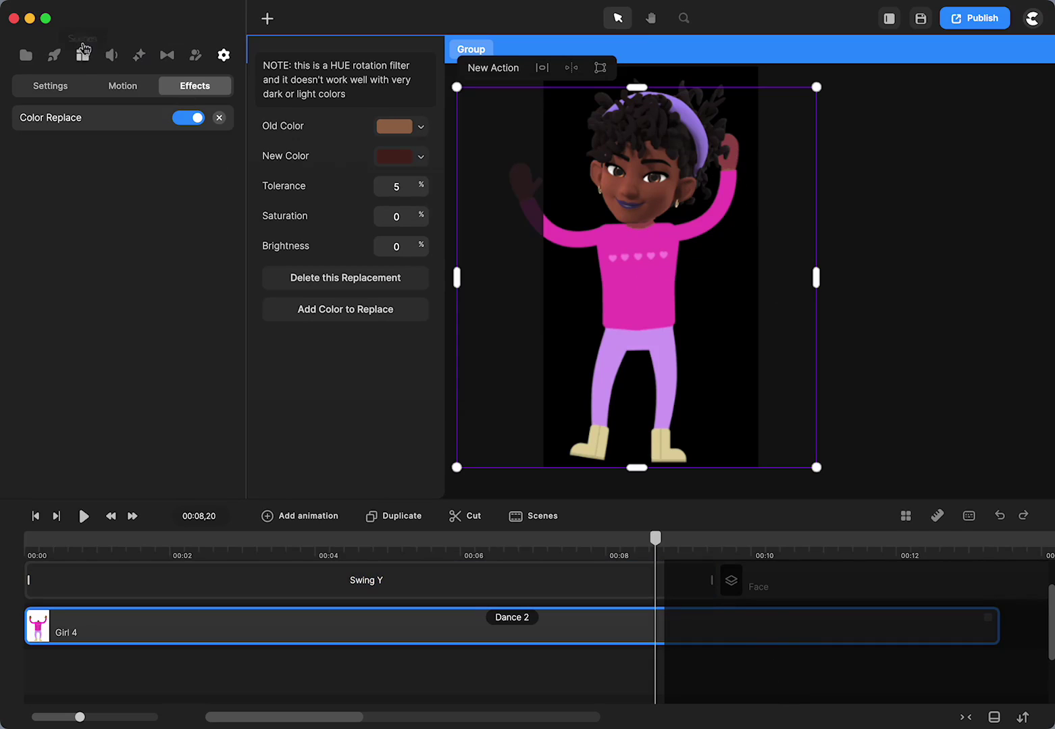
Step: Add a Girl 4 bobblehead body from the library, enlarge and position it over the girl, and check its actions
left_click(55, 54)
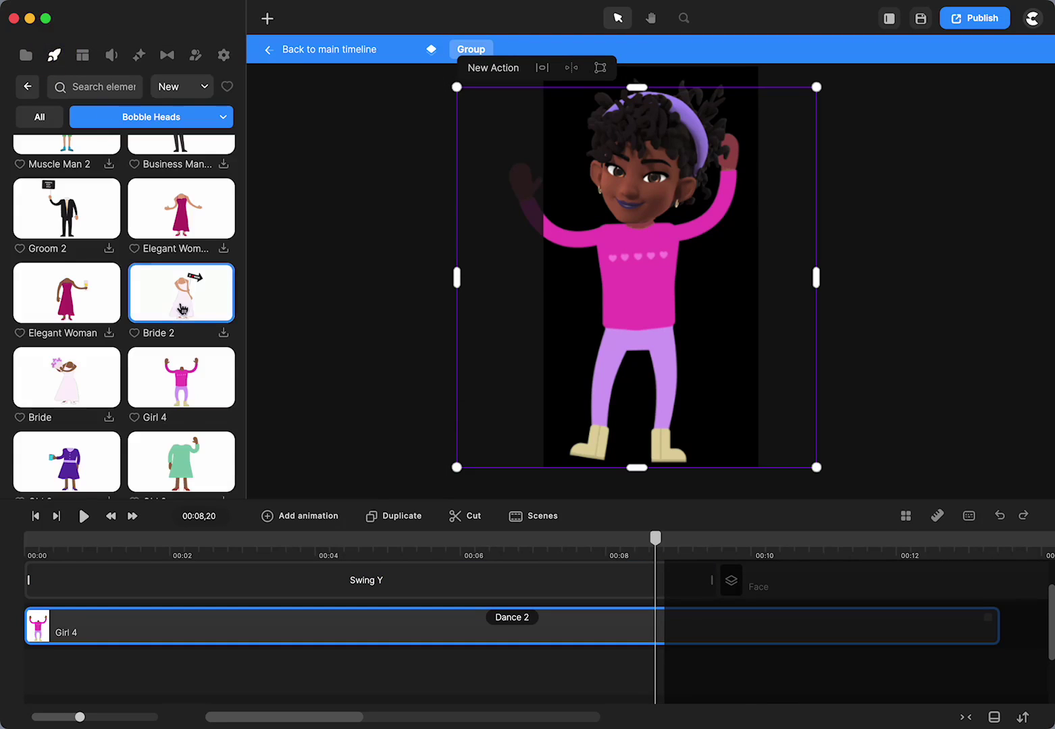
scroll(202, 284, "down", 3)
left_click_drag(211, 247, 370, 513)
left_click_drag(561, 382, 617, 281)
left_click_drag(656, 284, 622, 295)
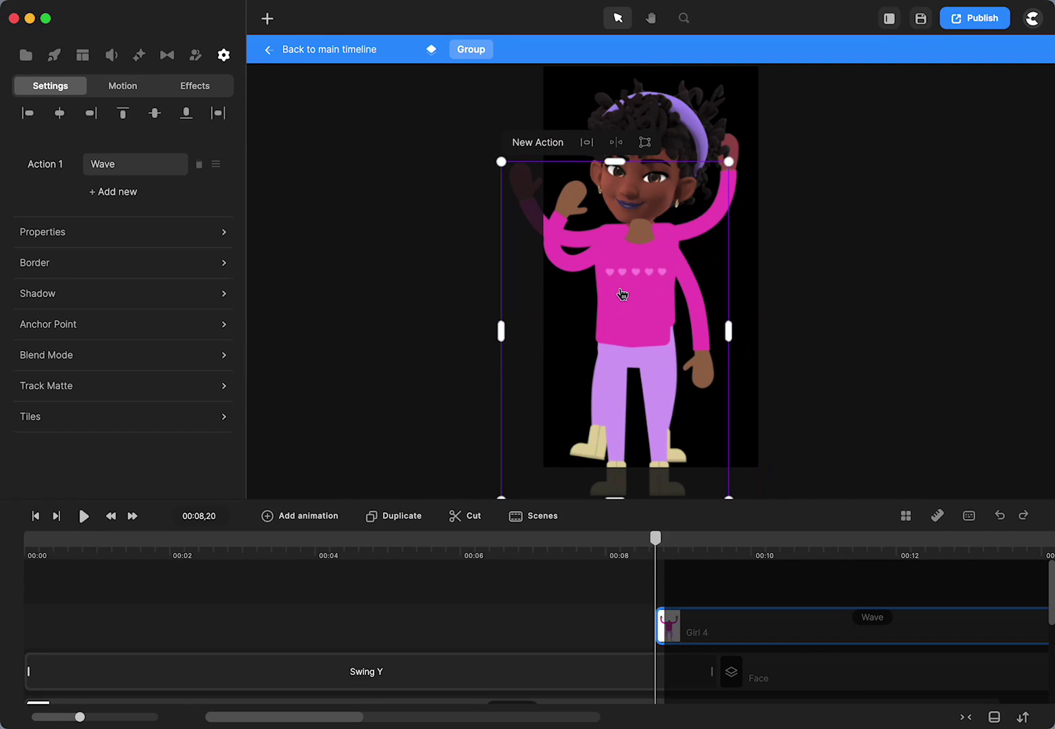
left_click(695, 627)
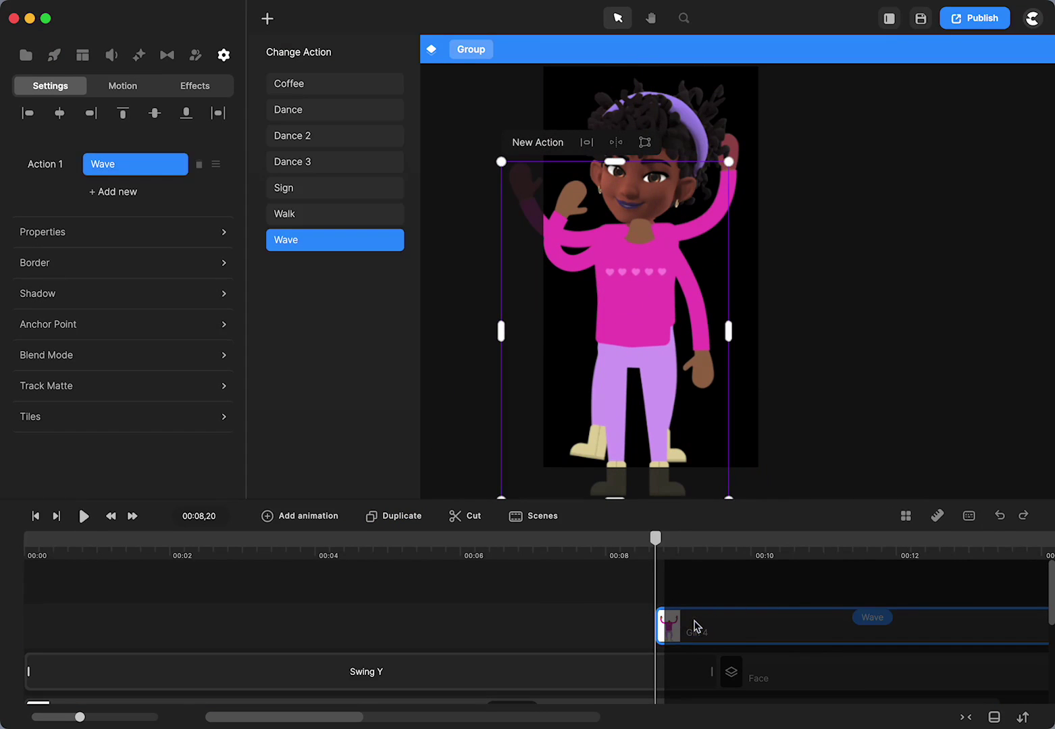
left_click(695, 626)
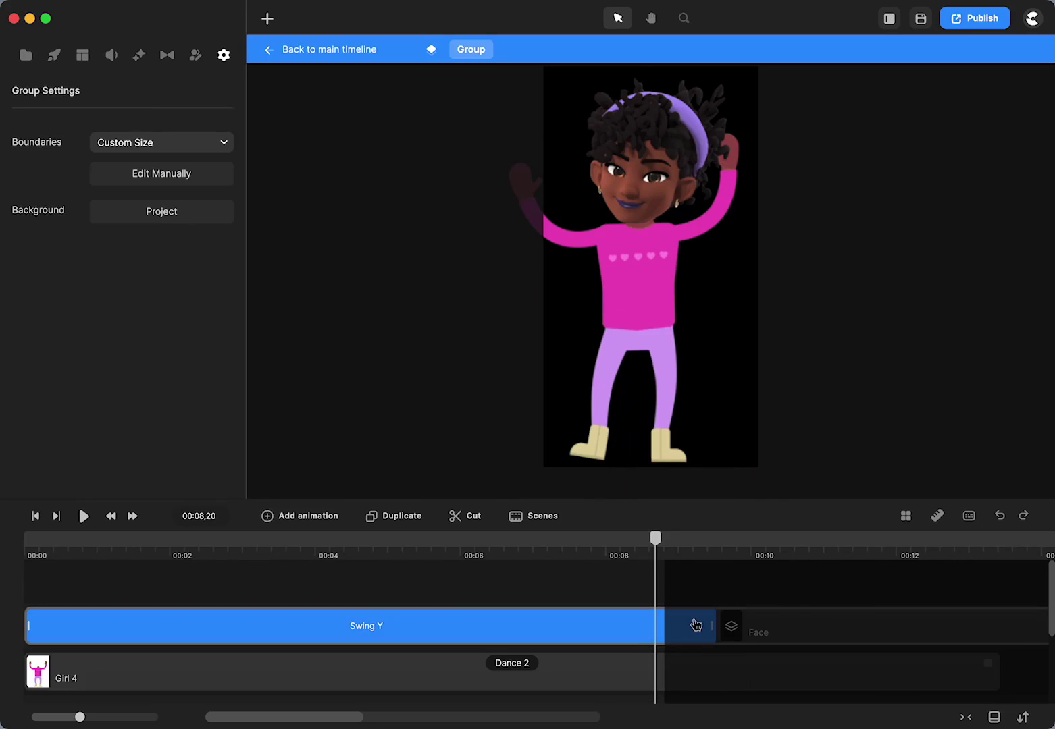